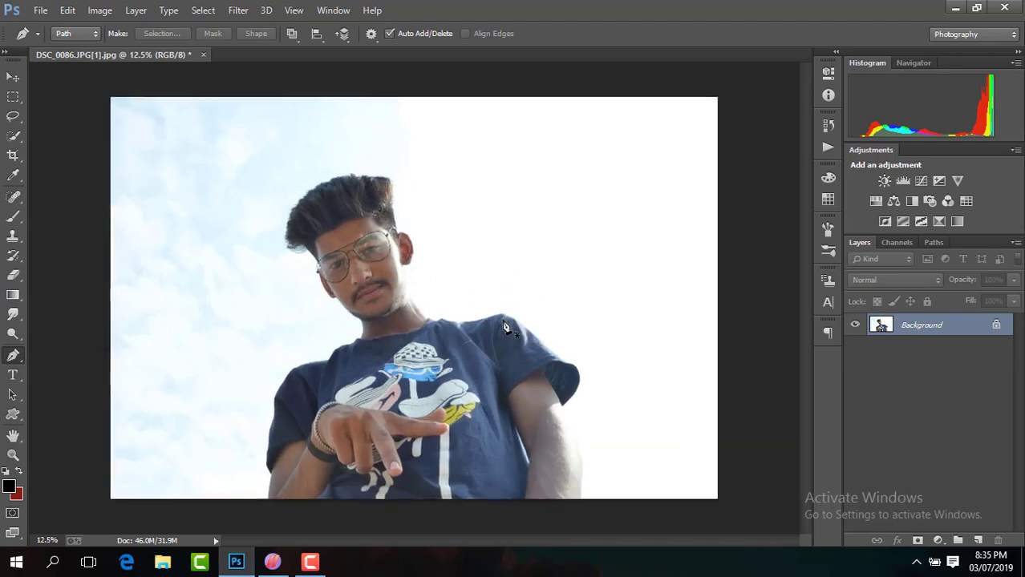
Duplicate the Background layer and open the copy in the Camera Raw Filter.
key(ctrl+minus)
key(ctrl+j)
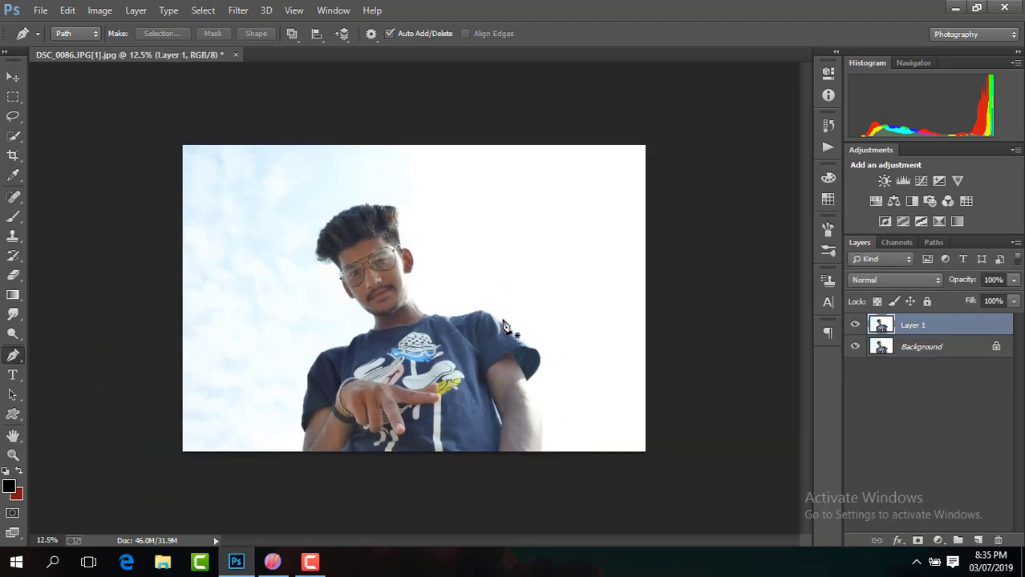
click(238, 9)
click(300, 100)
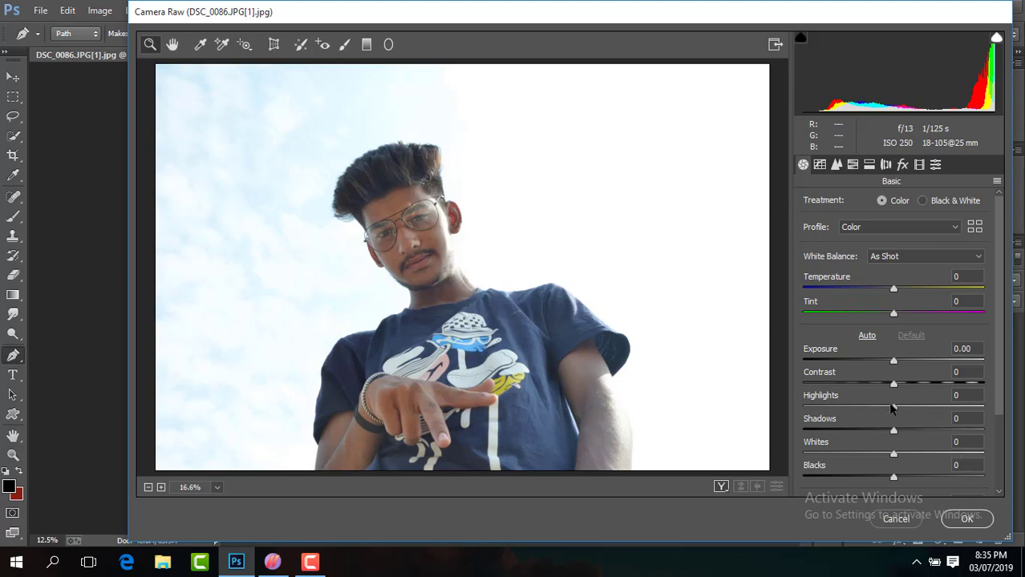
Set the Basic adjustments to Contrast +21, Highlights -100, Shadows +68, Blacks -18, Clarity +12 and Vibrance +15.
drag(810, 405, 764, 403)
drag(893, 385, 912, 385)
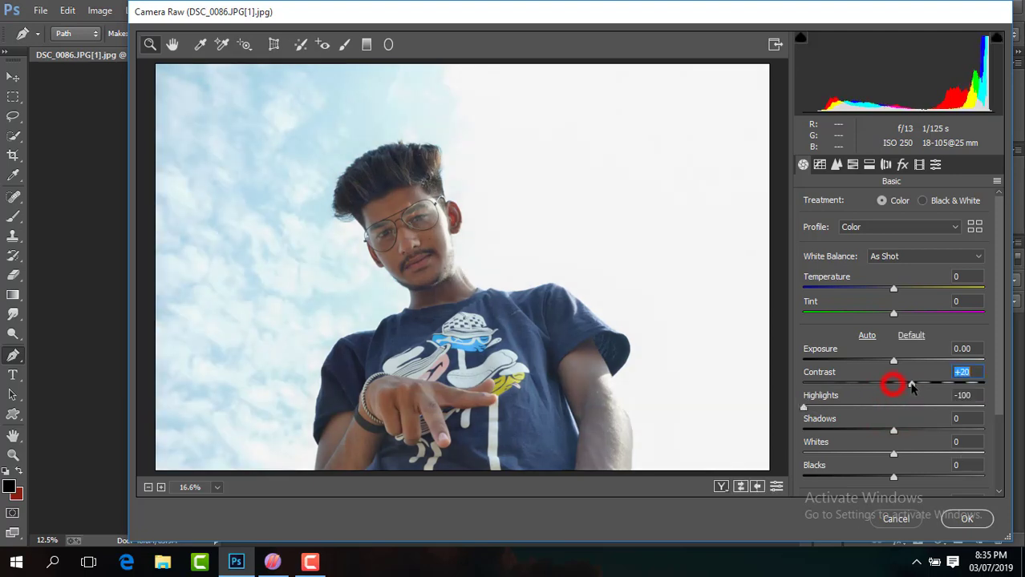
drag(893, 431, 953, 433)
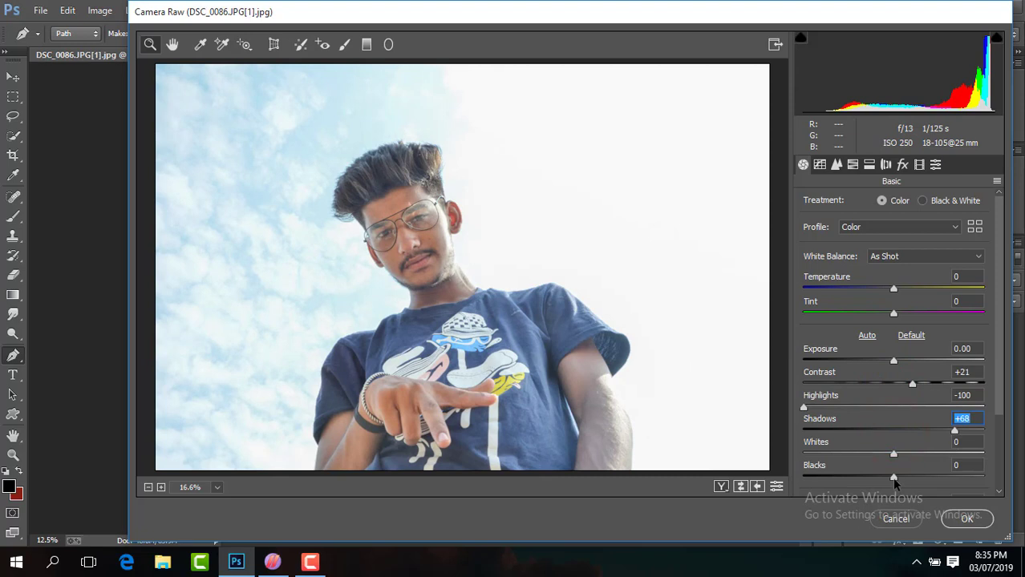
click(999, 337)
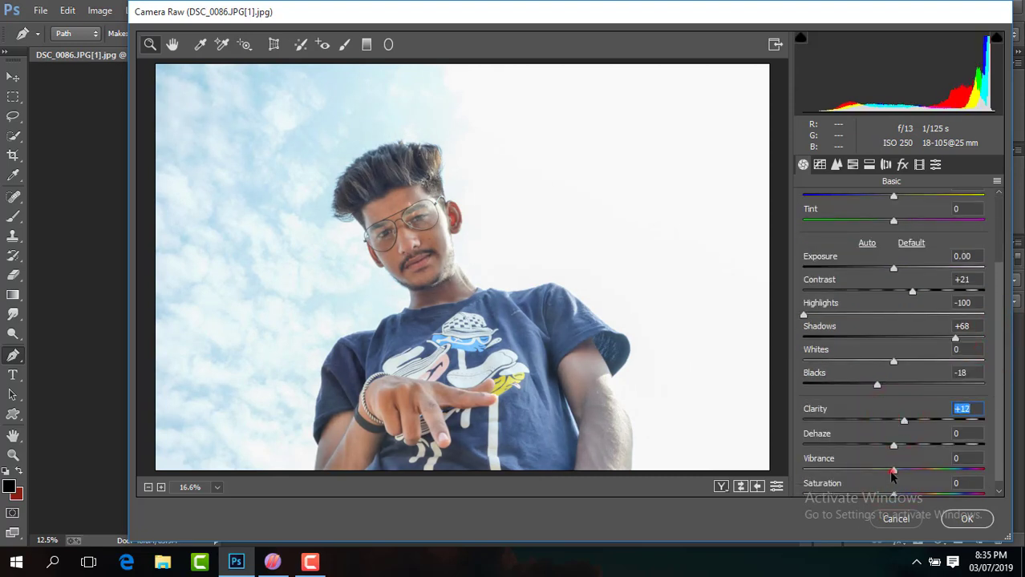
Set HSL saturation to Yellows -100, Greens -100, Aquas +33 and Blues +26, and reduce Oranges slightly.
click(852, 165)
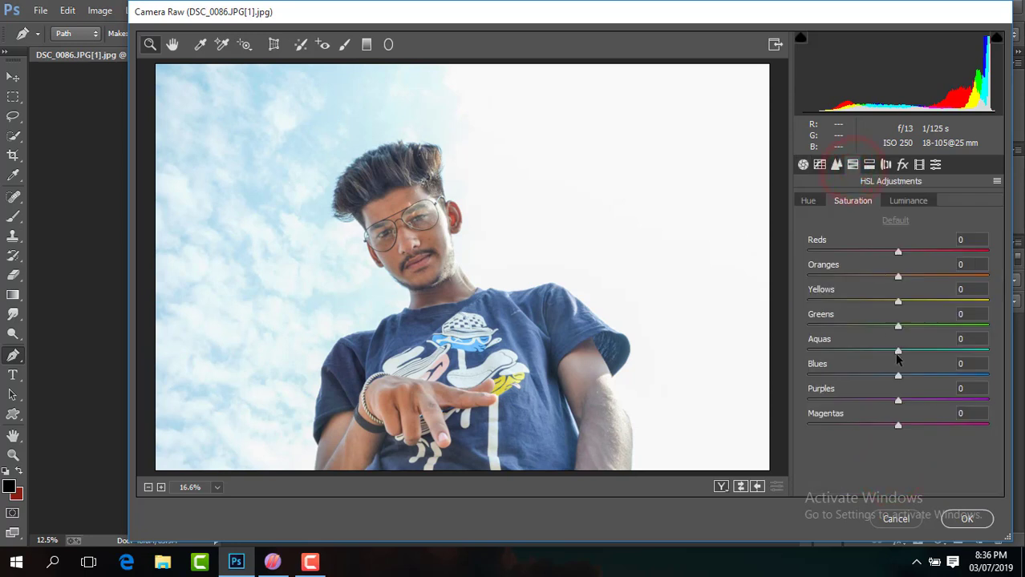
drag(914, 376, 926, 375)
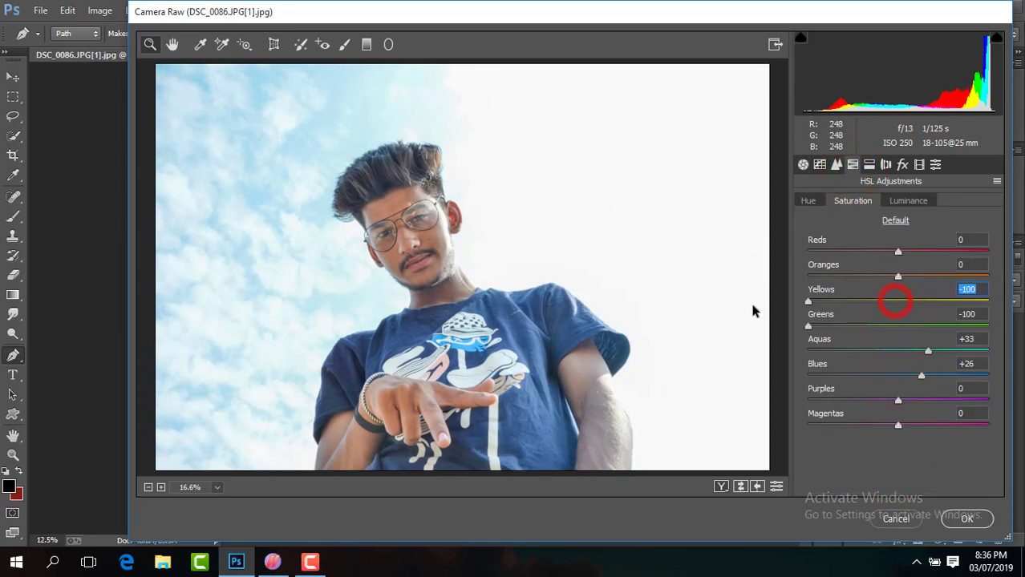
click(911, 203)
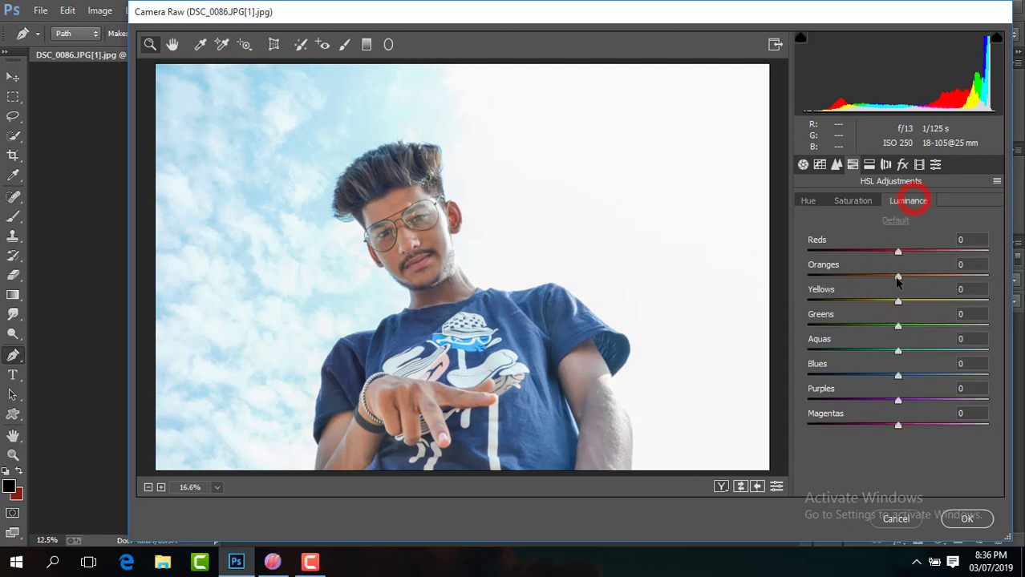
click(869, 200)
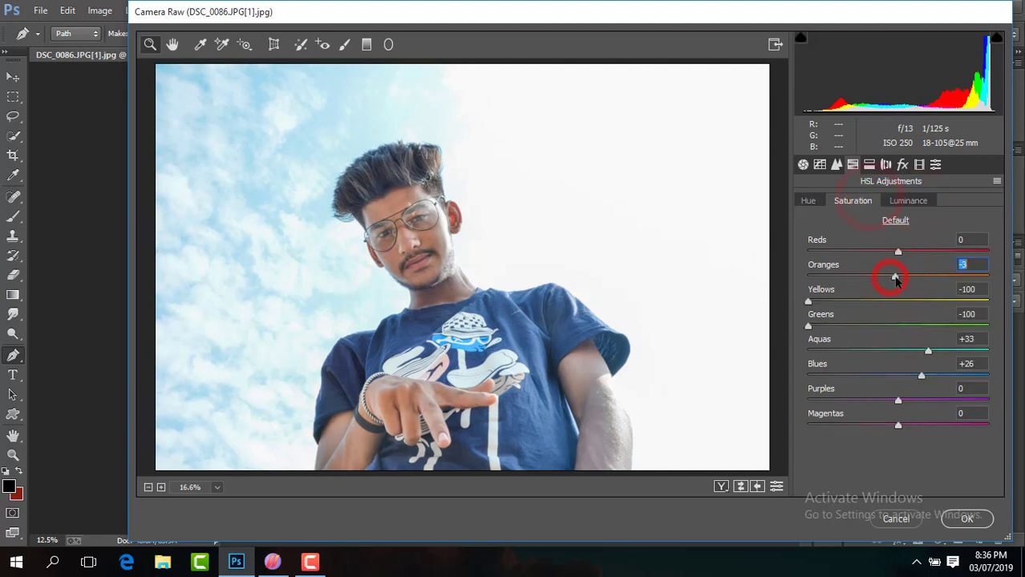
Set the sharpening Amount to 81 with some luminance noise reduction, and lower Whites to about -32.
click(836, 165)
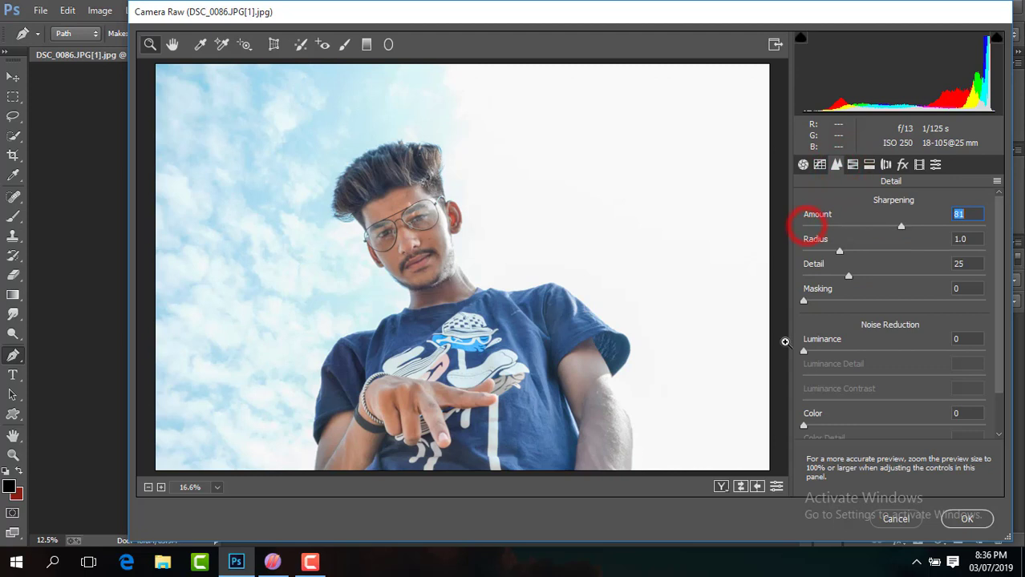
drag(801, 351, 852, 352)
click(804, 164)
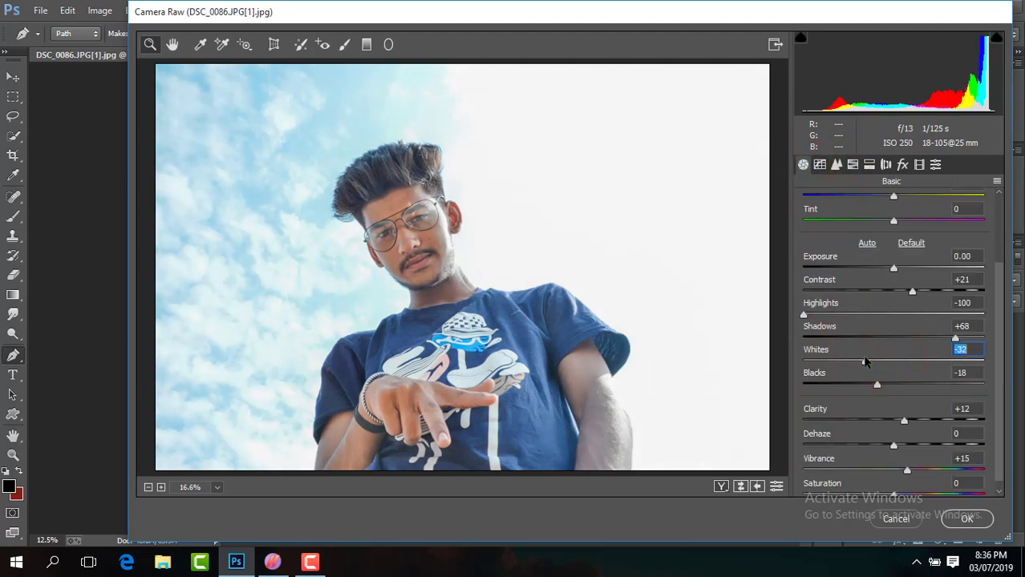
click(366, 45)
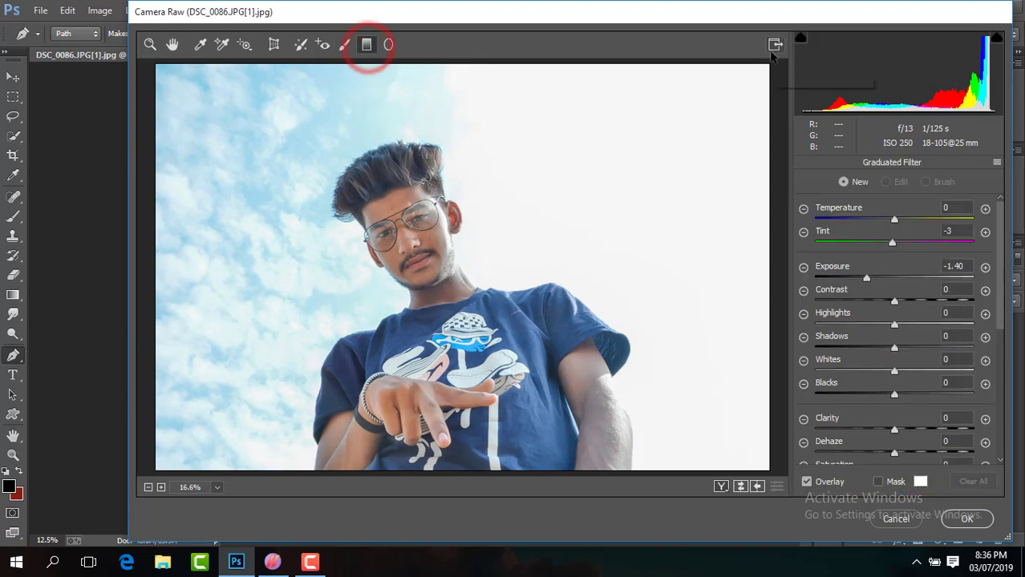
drag(770, 64, 613, 196)
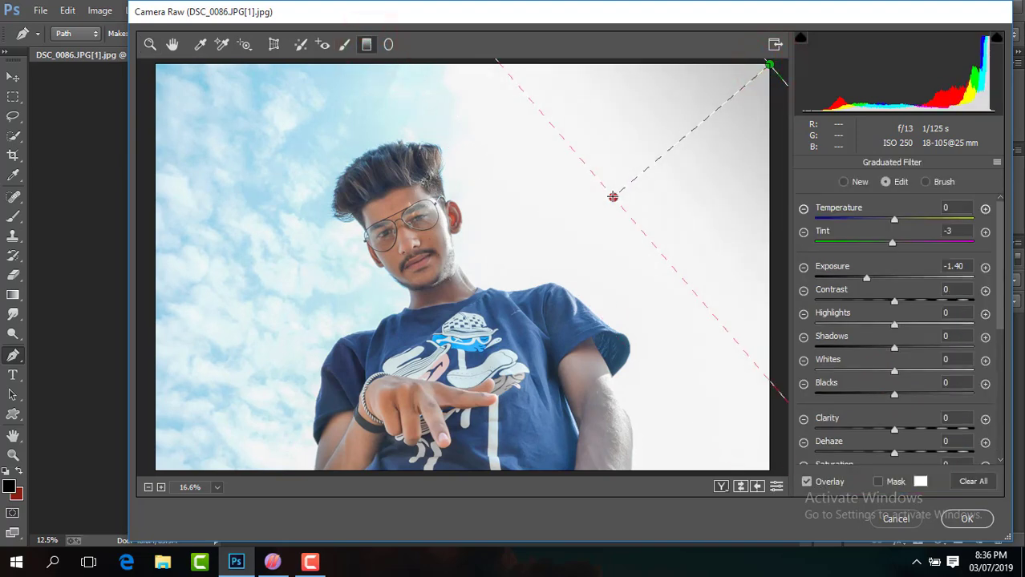
key(Delete)
Apply the Camera Raw adjustments and compare the photo before and after by toggling Layer 1's visibility.
click(976, 523)
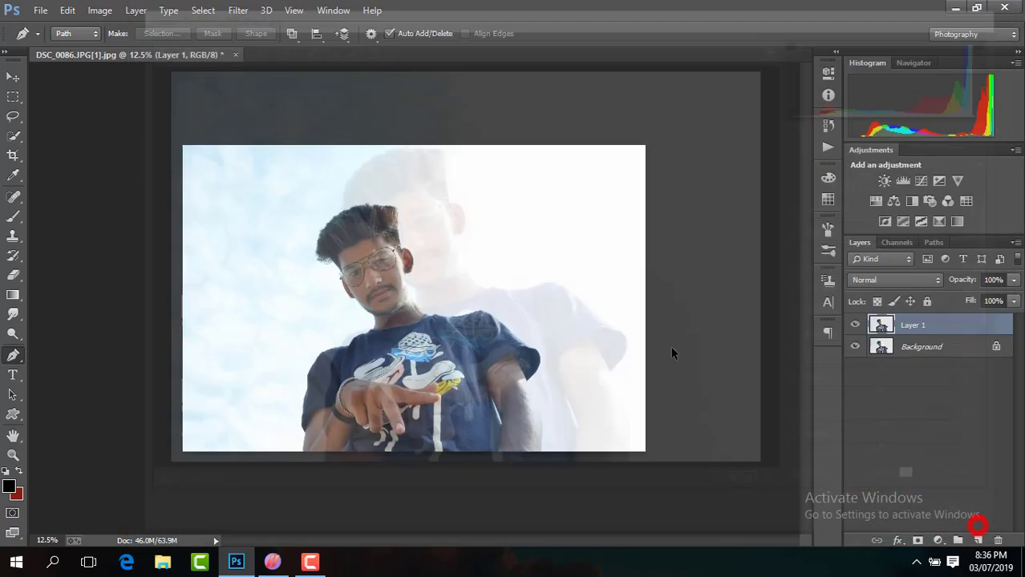
click(855, 325)
click(855, 325)
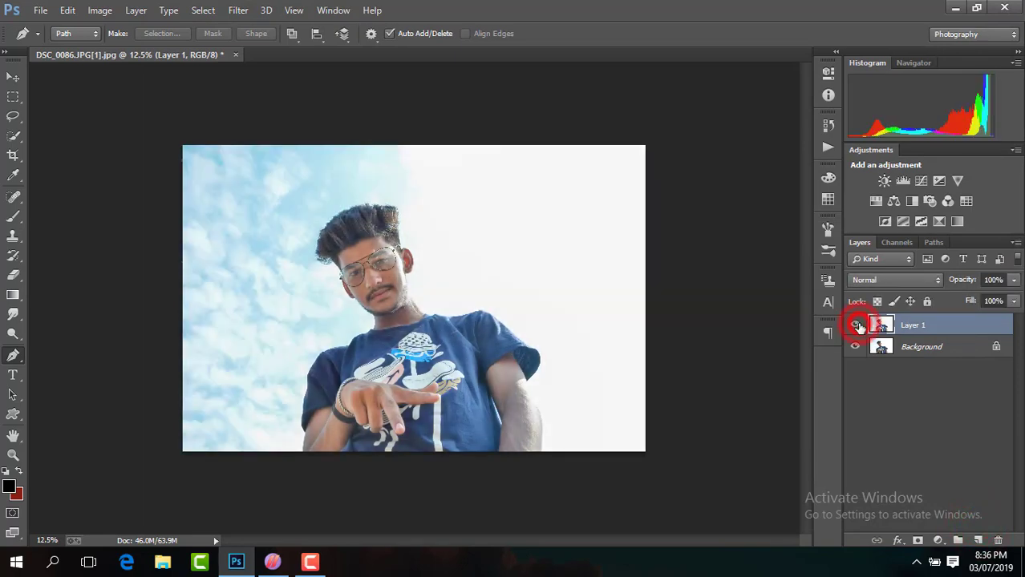
click(855, 325)
click(855, 325)
key(ctrl+plus)
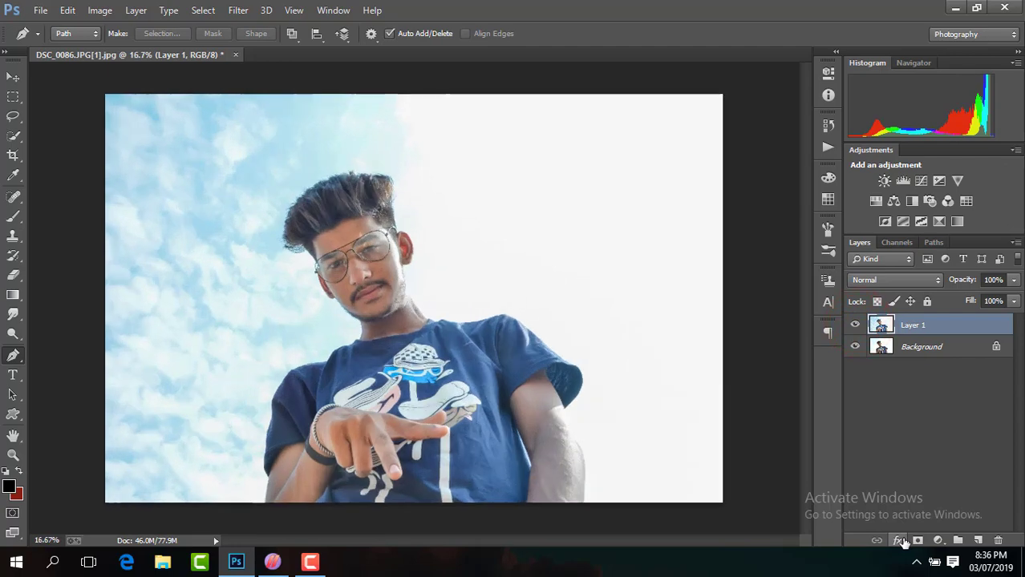
Add a Brightness/Contrast adjustment layer with Brightness 5 and Contrast 24, and toggle its visibility to compare the effect.
click(937, 541)
click(916, 267)
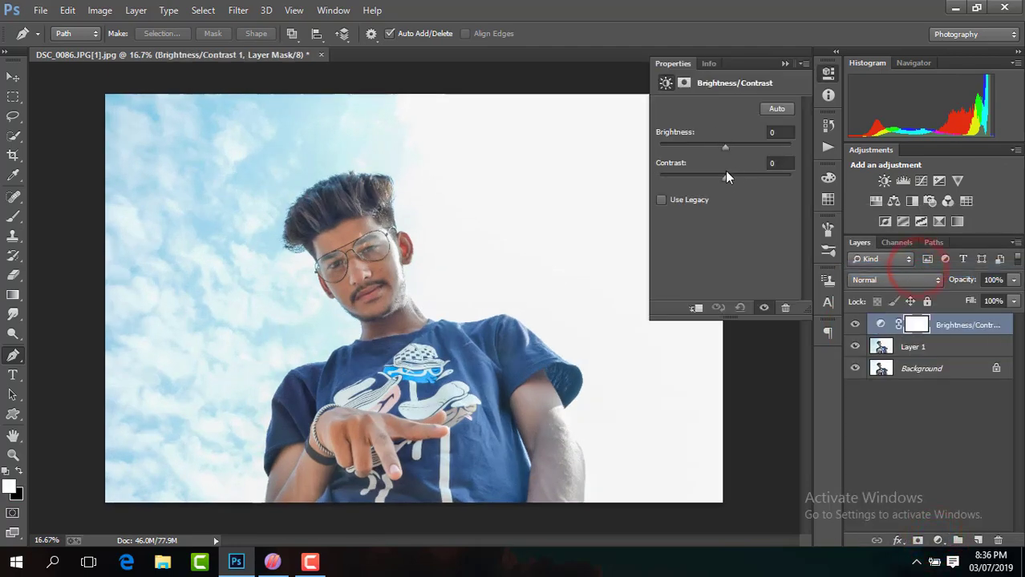
drag(740, 178, 727, 145)
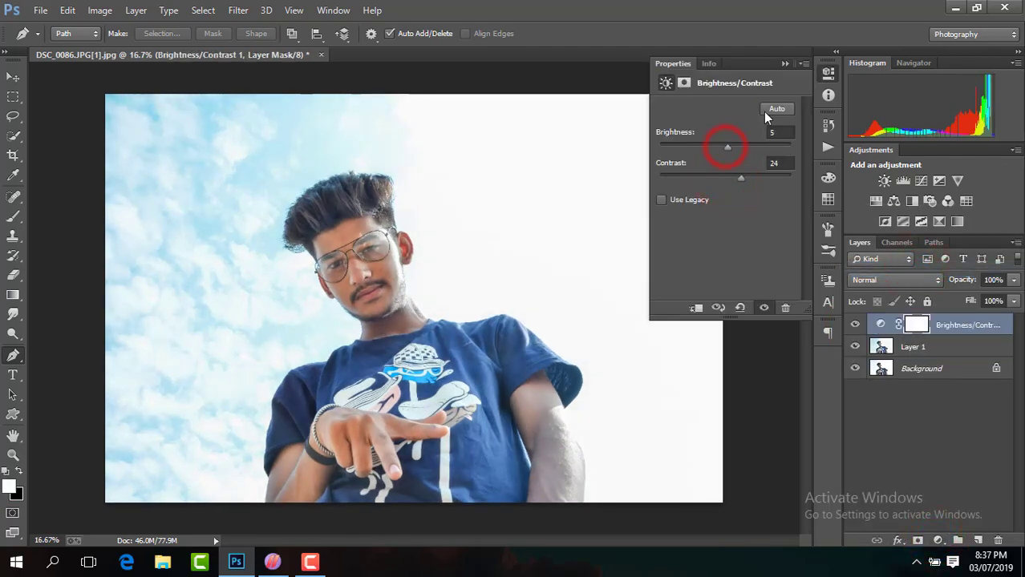
click(785, 64)
click(854, 325)
click(854, 324)
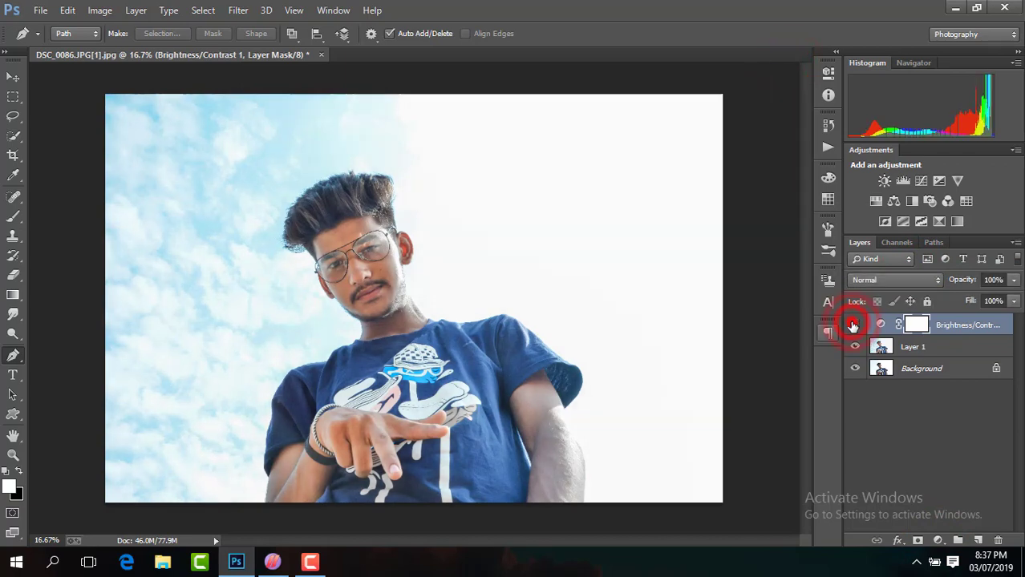
click(854, 324)
click(853, 325)
Add a Selective Color adjustment layer that slightly reduces Black in the Reds and fine-tunes Black in the Blacks.
click(936, 541)
click(894, 528)
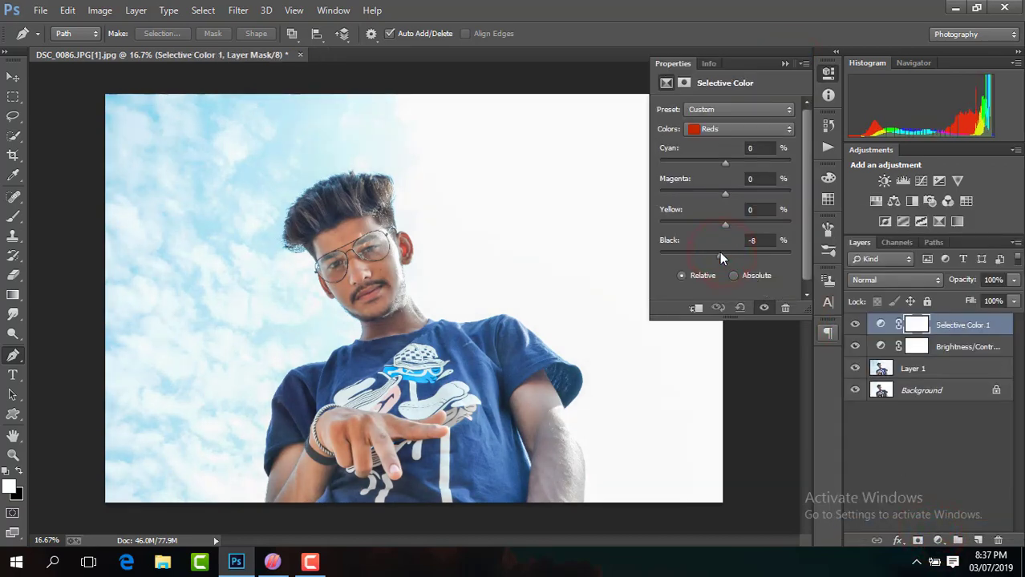
drag(719, 253, 721, 254)
click(736, 137)
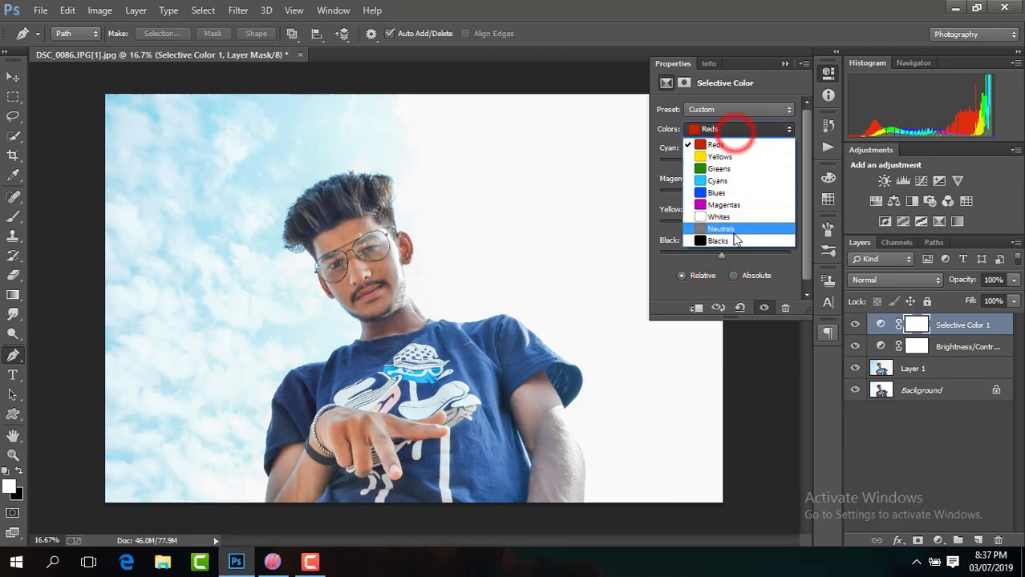
click(725, 229)
click(731, 131)
click(724, 243)
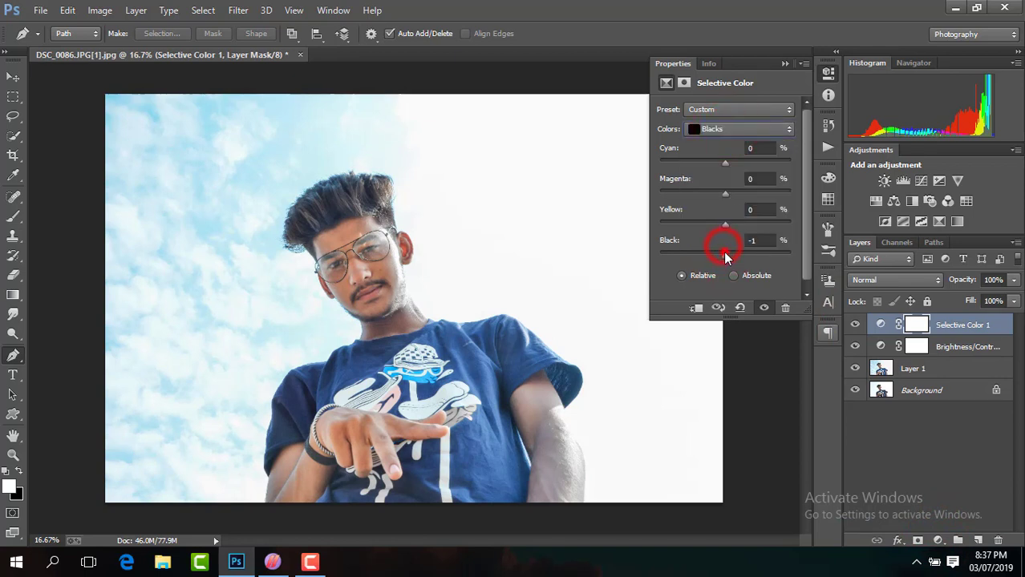
drag(728, 256, 724, 254)
click(784, 63)
Merge the visible layers and open a duplicate of the merged image in the Camera Raw Filter.
right_click(948, 325)
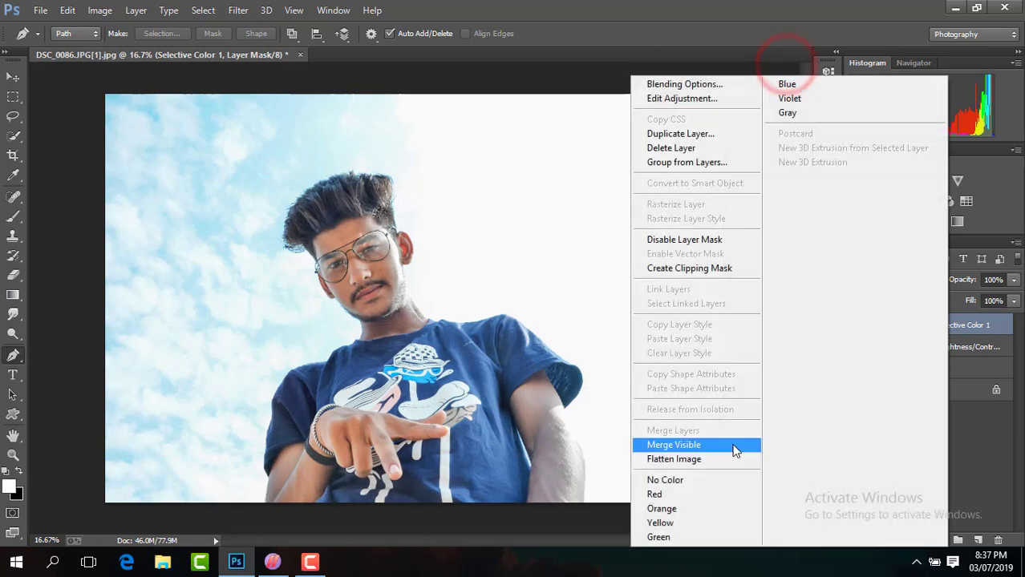
click(734, 445)
click(242, 10)
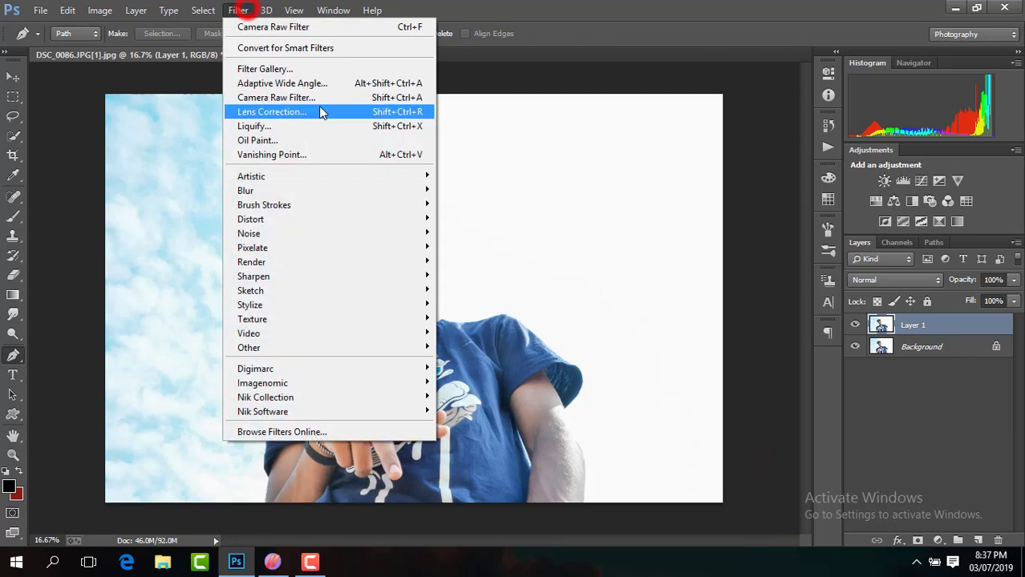
click(320, 103)
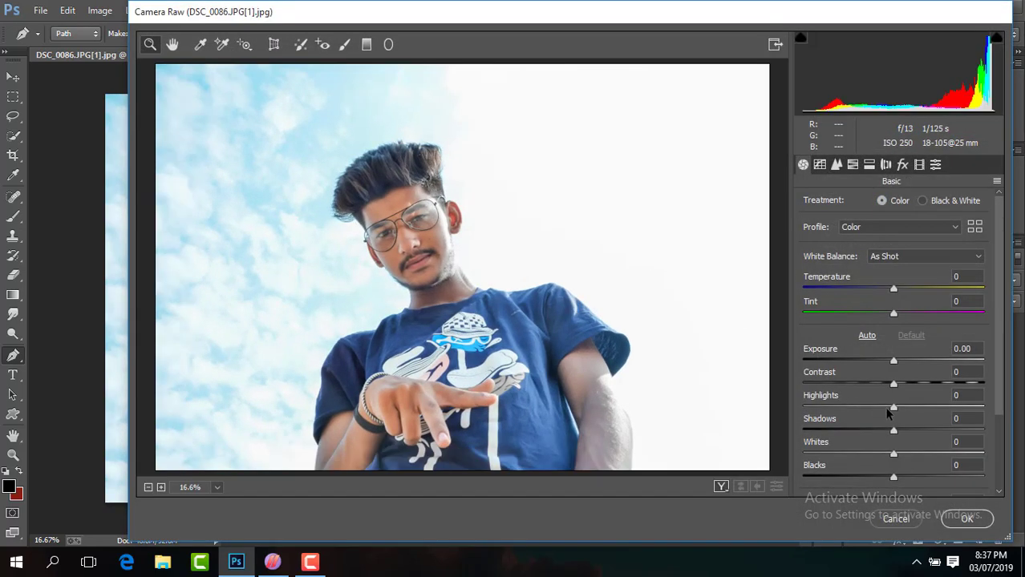
Set the Basic adjustments to Contrast +13, Highlights -25, Blacks -22, Clarity +2 and Vibrance +15.
drag(789, 406, 840, 411)
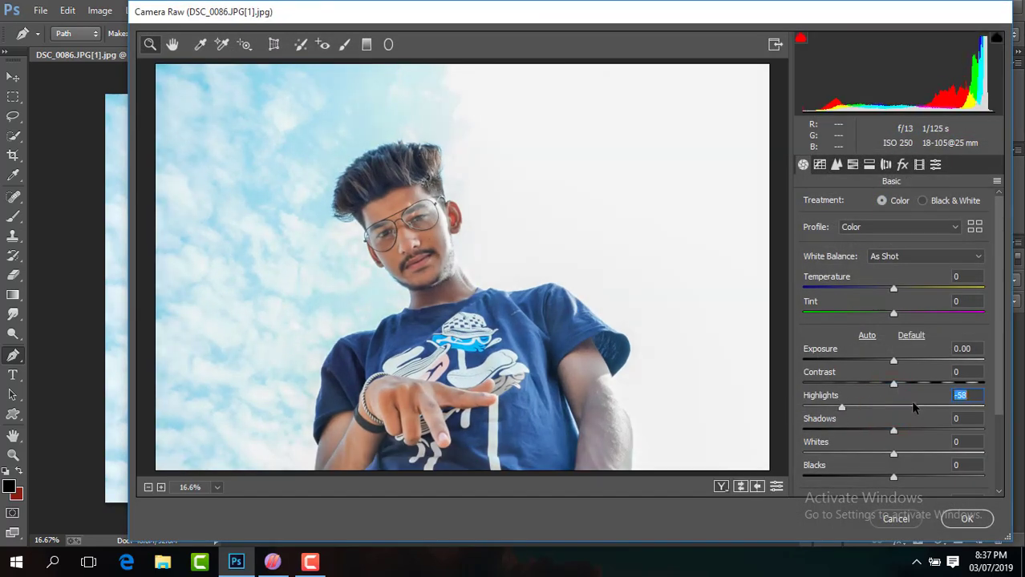
drag(901, 387, 914, 388)
click(864, 408)
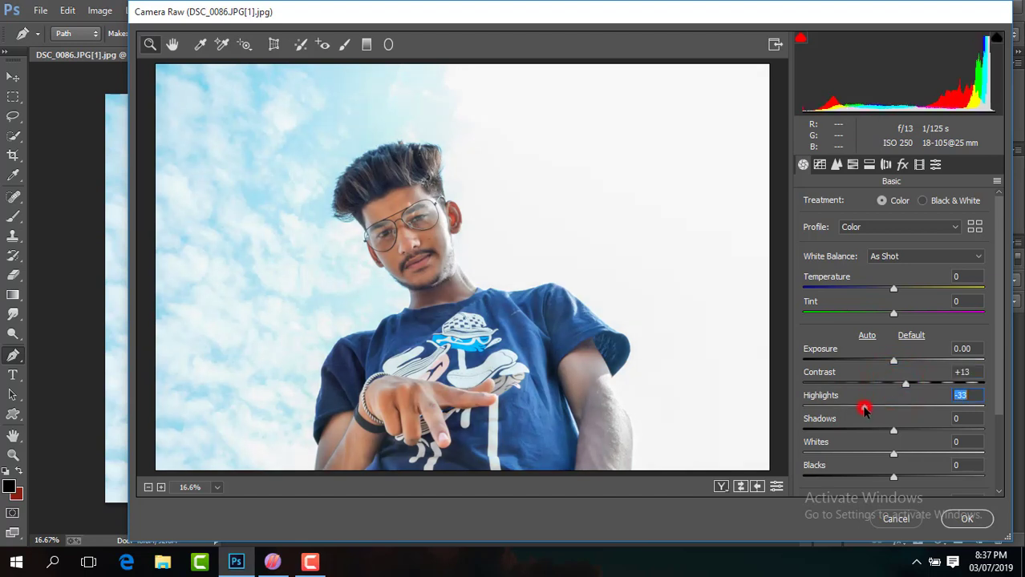
click(1001, 385)
drag(906, 420, 899, 420)
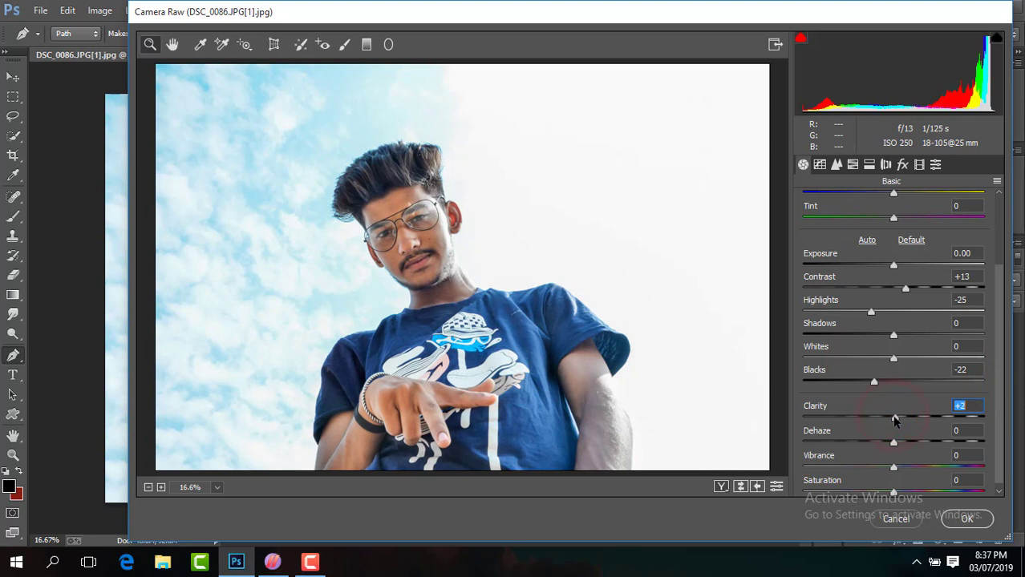
Set the HSL saturation of both Yellows and Greens to -100.
click(853, 164)
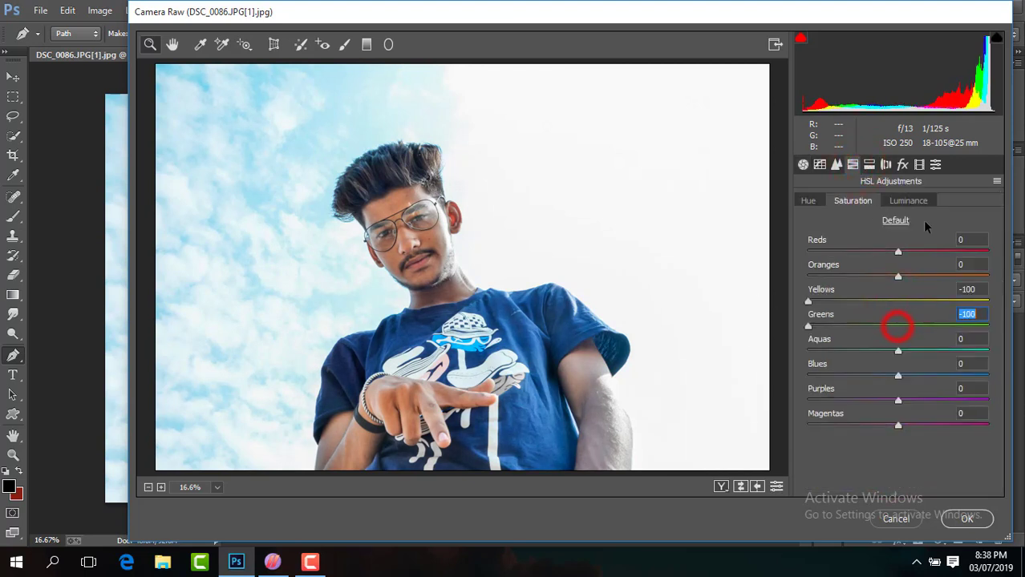
click(914, 201)
Raise Shadows to +32 and set the HSL saturation of Oranges to -1.
click(803, 165)
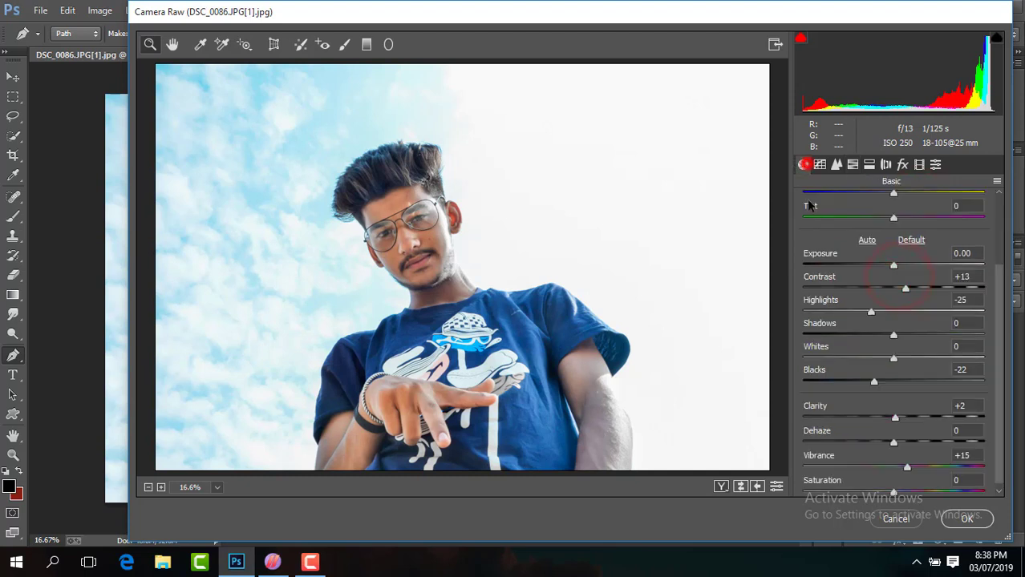
drag(892, 336, 920, 343)
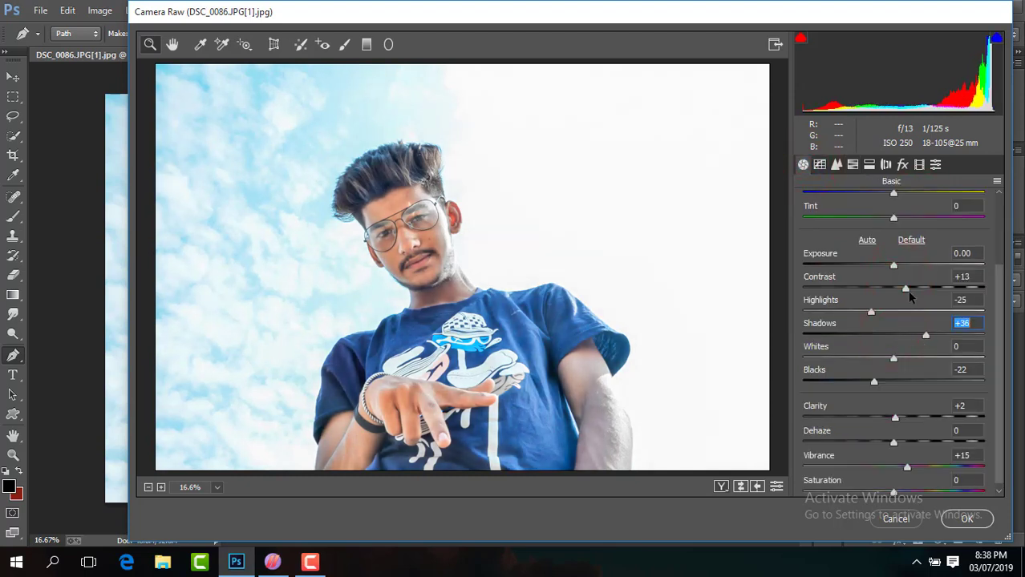
click(851, 164)
click(864, 202)
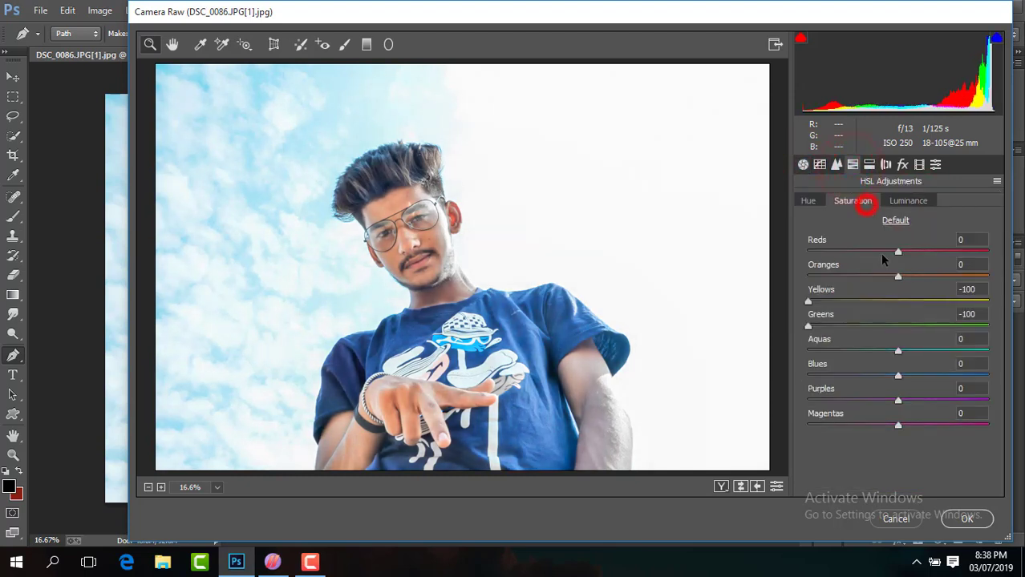
click(803, 164)
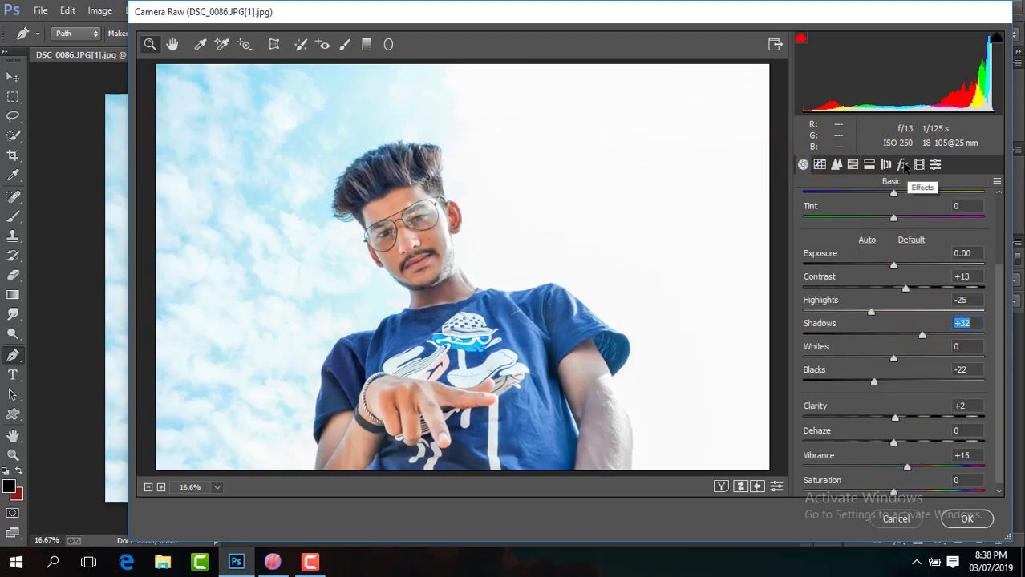
Darken the photo's edges with a Post Crop Vignetting Amount of -32.
click(902, 165)
drag(899, 361, 873, 358)
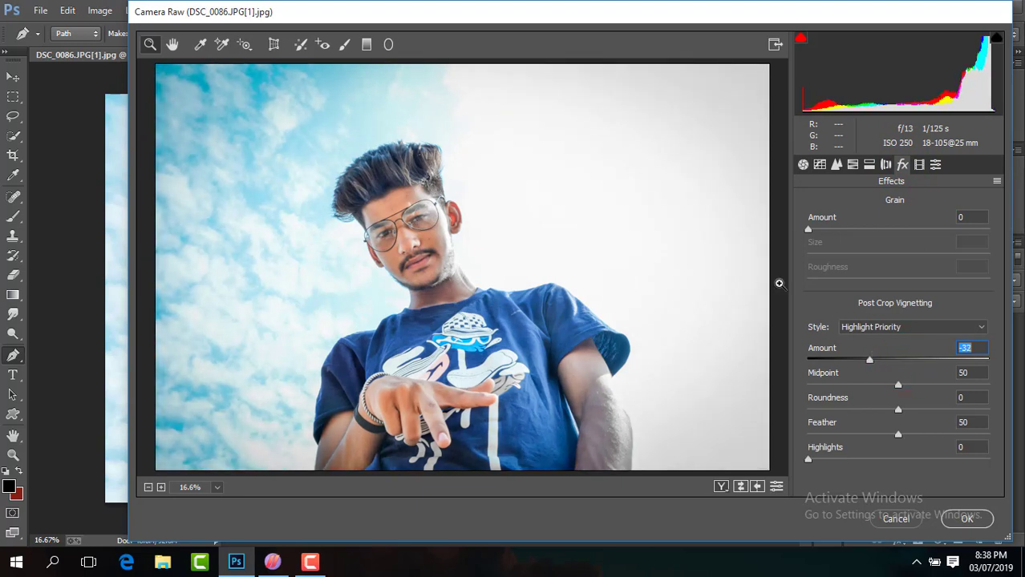
Set the HSL saturation of Blues to +16 and the HSL hue of Blues to -16.
click(869, 165)
click(850, 164)
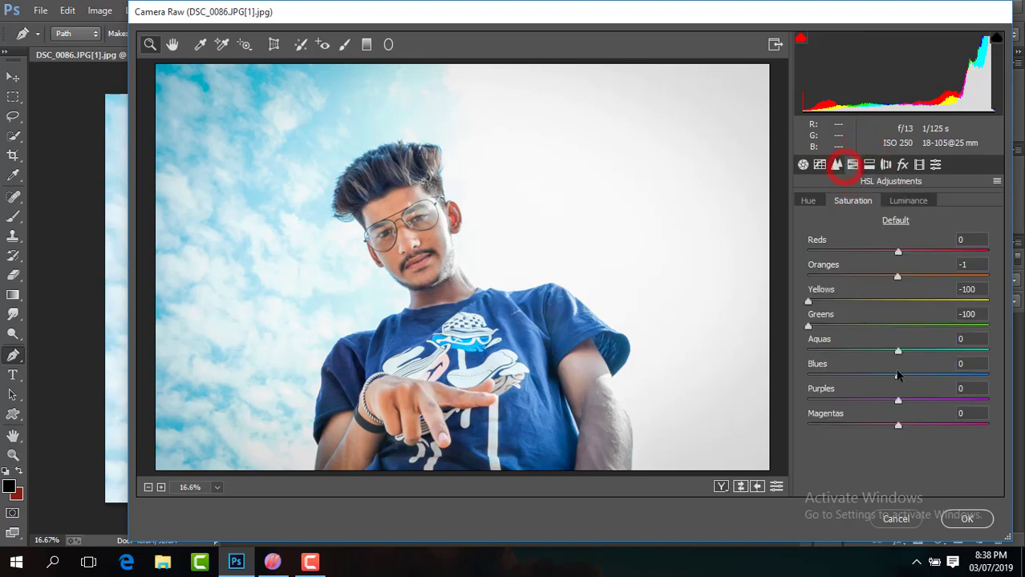
drag(897, 375, 913, 392)
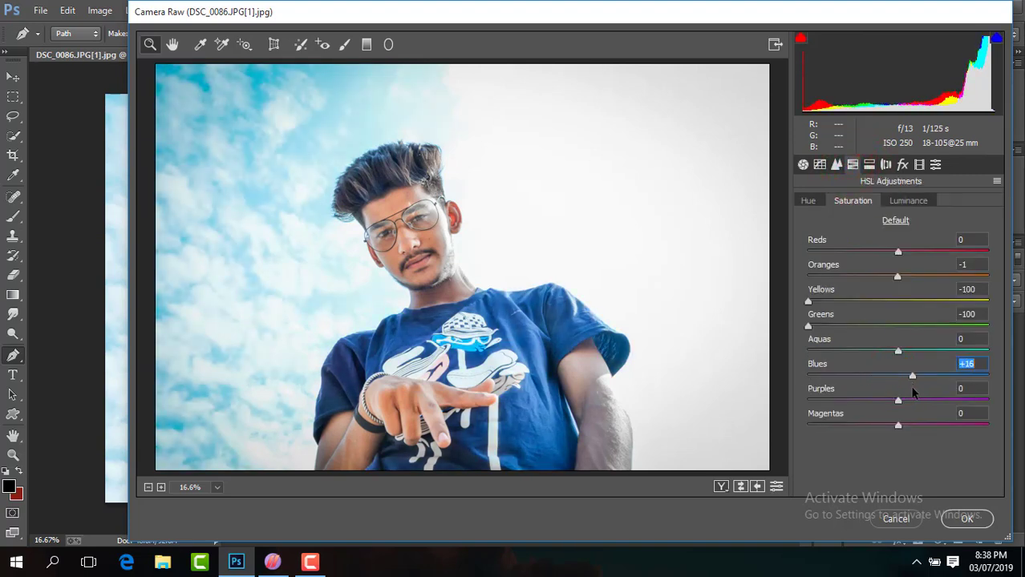
drag(898, 353, 889, 377)
click(811, 201)
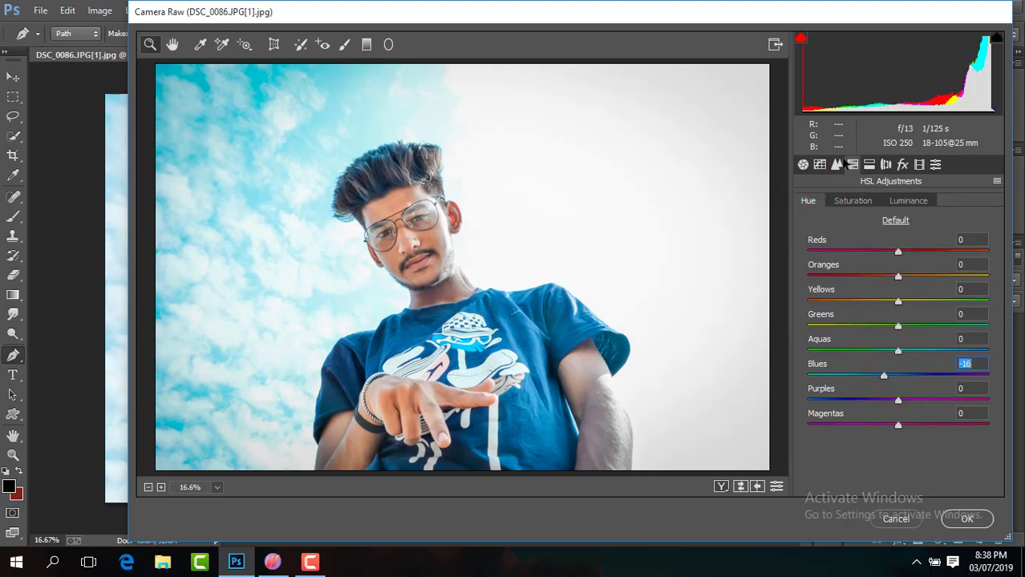
Set the Sharpening Amount to 61 and apply the Camera Raw adjustments.
click(837, 163)
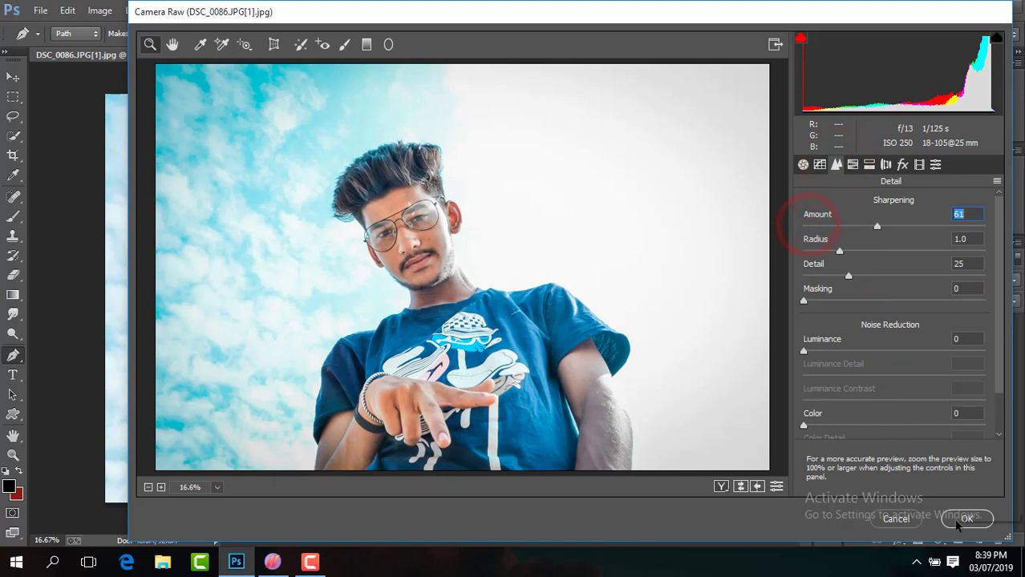
click(964, 519)
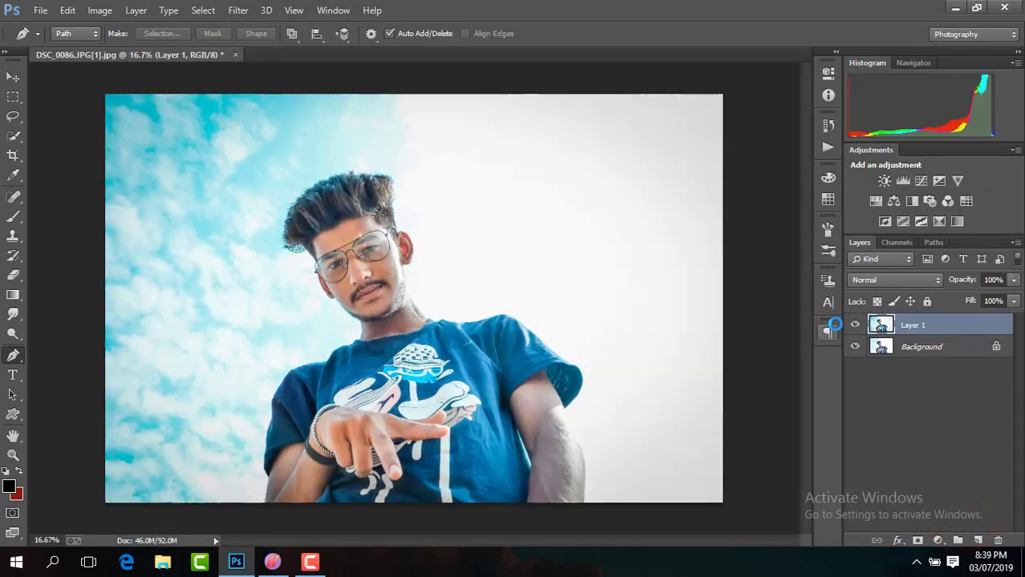
Compare Layer 1 with the original, merge the visible layers and duplicate the merged layer.
click(854, 325)
click(855, 324)
right_click(914, 320)
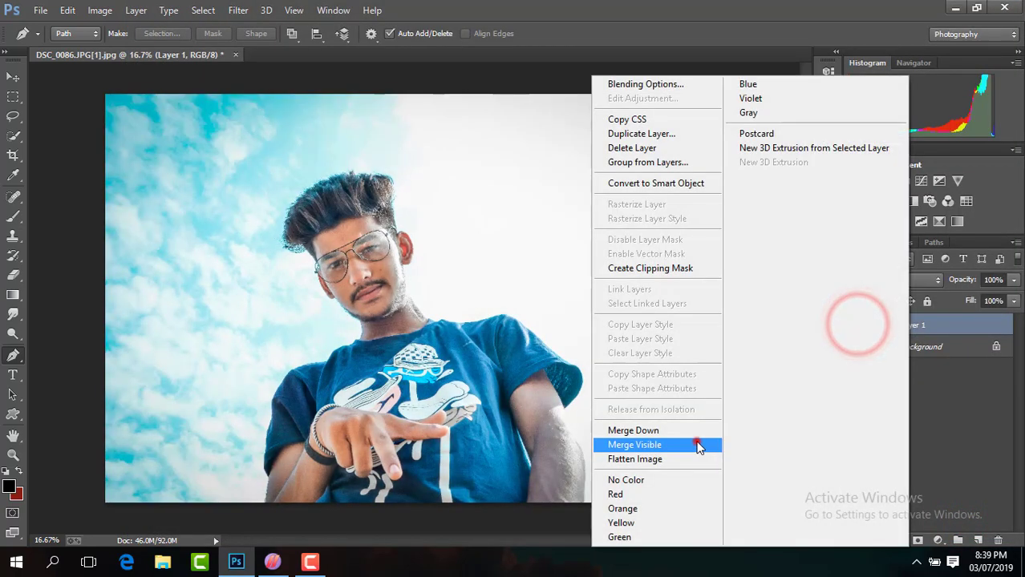
click(695, 447)
key(ctrl+j)
key(ctrl+plus)
key(ctrl+plus)
key(ctrl+plus)
key(ctrl+plus)
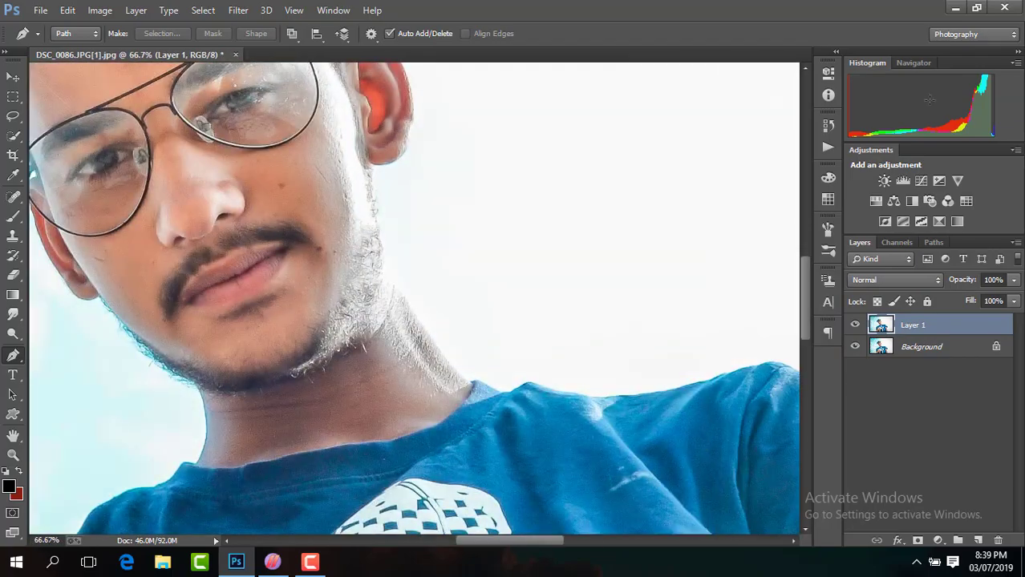
click(954, 8)
click(310, 561)
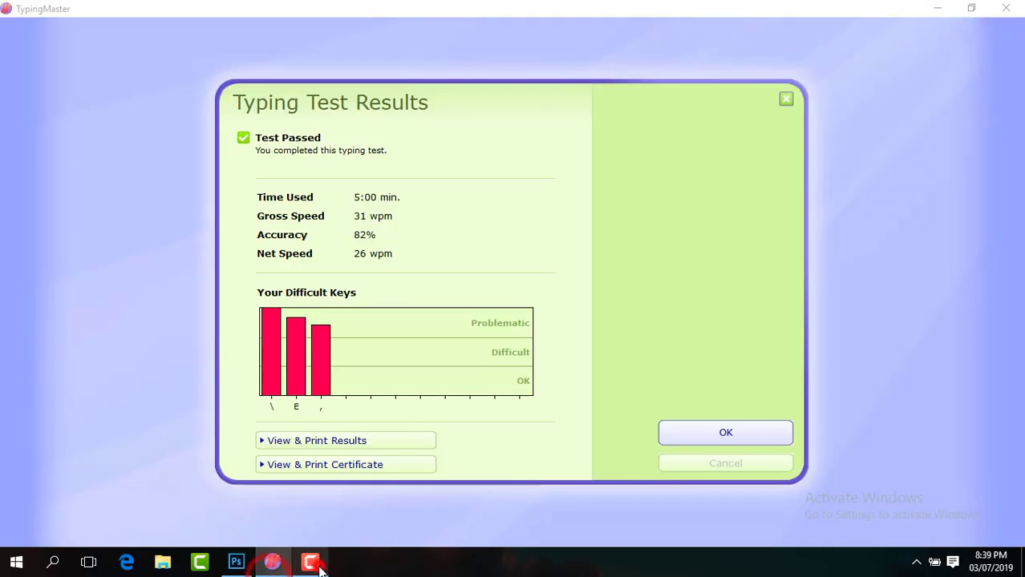
click(953, 507)
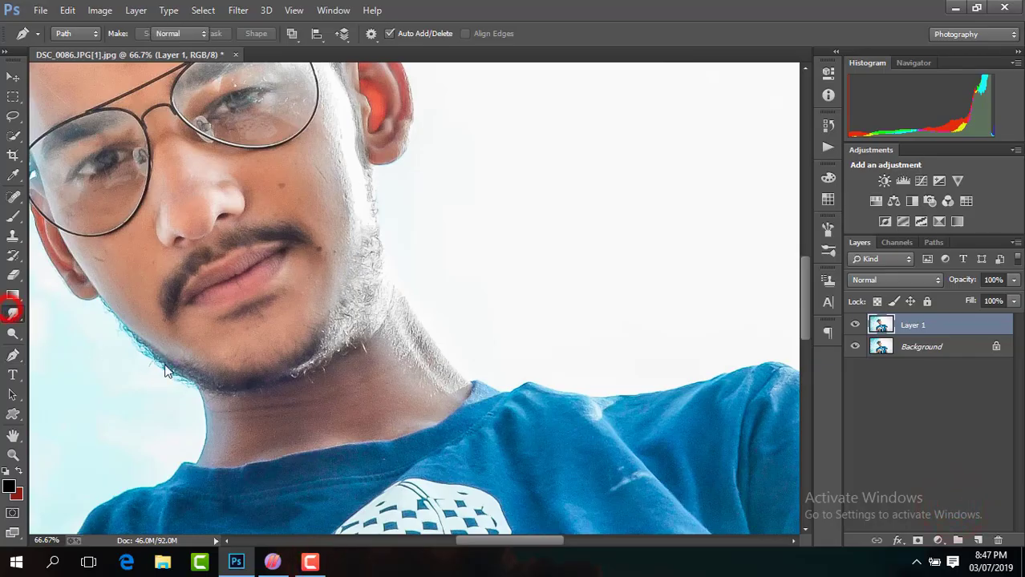
Set Layer 1's opacity to 75% and smooth the forehead skin with the Smudge tool at 111 px and 20% strength.
drag(537, 549, 512, 548)
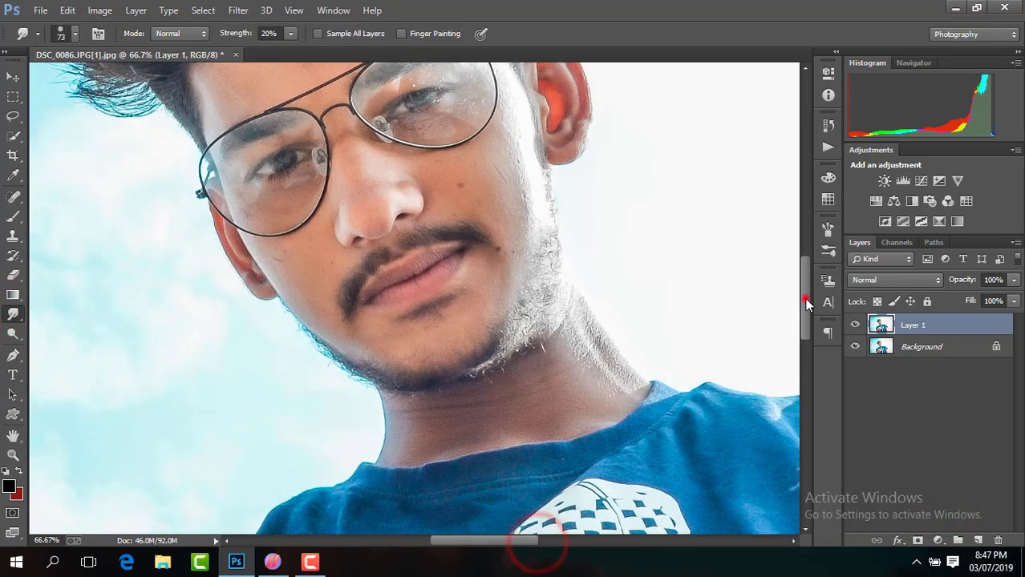
drag(805, 301, 807, 269)
key(ctrl+plus)
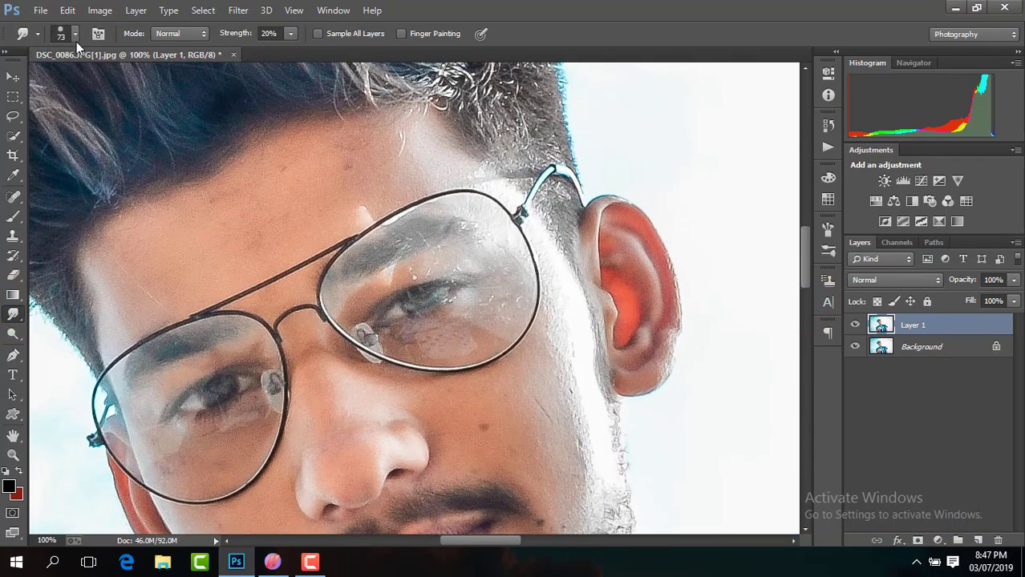
click(264, 228)
click(996, 280)
click(245, 257)
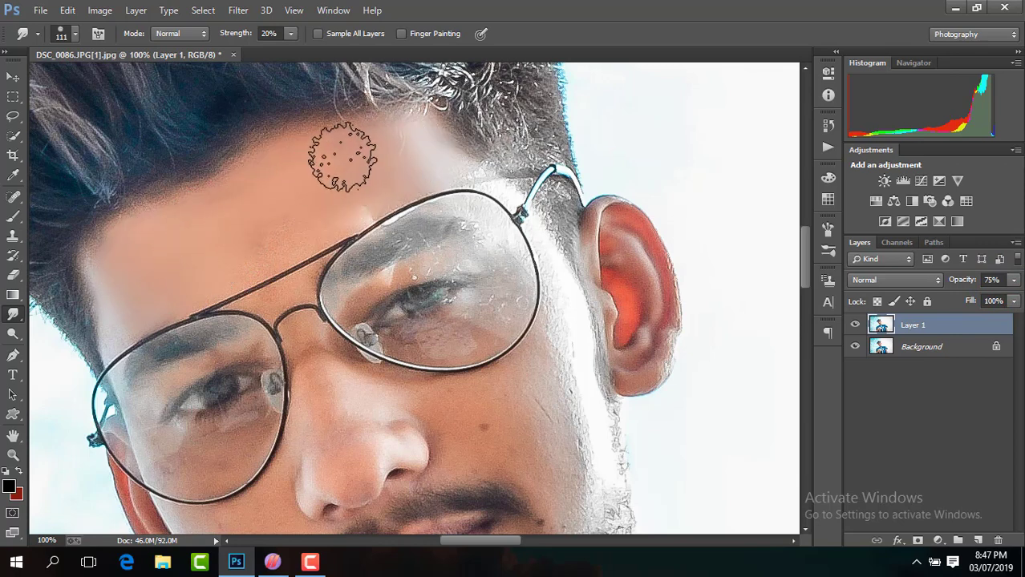
click(335, 178)
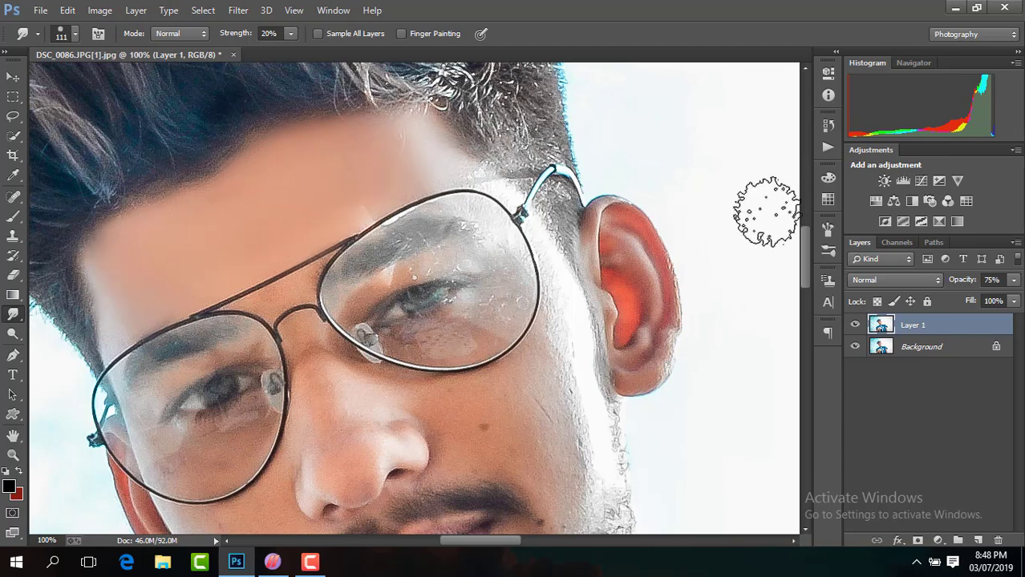
Smudge the skin of the nose and both cheeks smooth with the 111 px brush.
drag(806, 230, 807, 251)
mouse_move(345, 316)
mouse_down()
mouse_move(343, 287)
mouse_move(345, 319)
mouse_move(352, 303)
mouse_move(336, 303)
mouse_move(325, 283)
mouse_move(336, 307)
mouse_move(345, 283)
mouse_move(326, 329)
mouse_move(365, 299)
mouse_move(323, 237)
mouse_move(373, 291)
mouse_move(354, 271)
mouse_move(343, 338)
mouse_up()
mouse_move(486, 276)
mouse_down()
mouse_move(410, 267)
mouse_move(468, 281)
mouse_move(457, 285)
mouse_move(464, 291)
mouse_move(460, 273)
mouse_move(497, 282)
mouse_move(536, 273)
mouse_move(557, 287)
mouse_move(569, 337)
mouse_up()
mouse_move(533, 265)
mouse_down()
mouse_move(522, 296)
mouse_move(497, 297)
mouse_move(485, 315)
mouse_move(513, 318)
mouse_move(448, 270)
mouse_move(564, 248)
mouse_move(570, 296)
mouse_move(556, 223)
mouse_up()
mouse_move(520, 319)
mouse_down()
mouse_move(508, 299)
mouse_move(563, 320)
mouse_move(533, 384)
mouse_up()
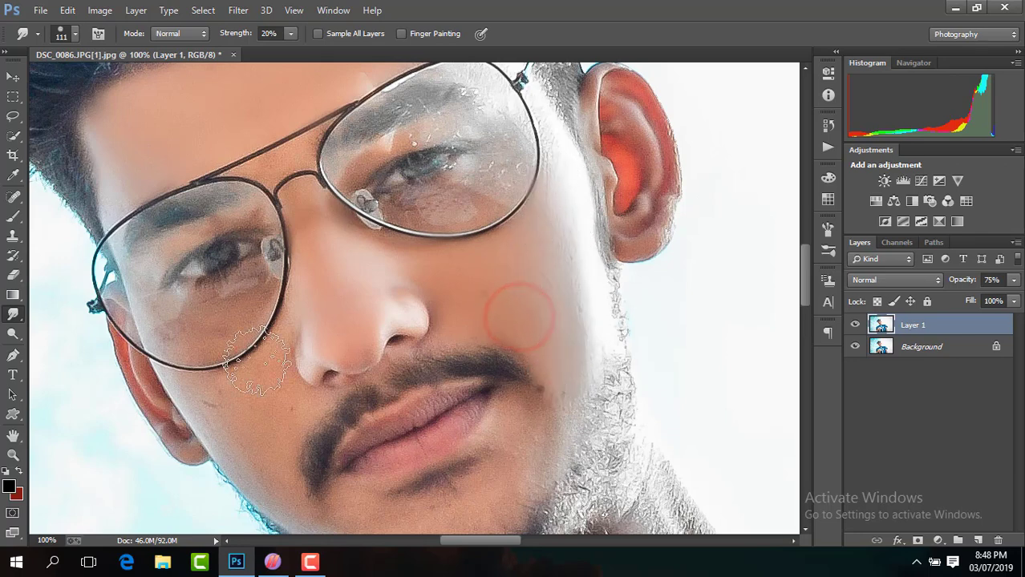
mouse_move(259, 412)
mouse_down()
mouse_move(277, 378)
mouse_move(217, 409)
mouse_move(244, 412)
mouse_move(218, 401)
mouse_move(265, 431)
mouse_up()
Reduce the Smudge brush to 76 px and smooth the under-eye skin behind both lenses, the nose and the cheek.
click(72, 34)
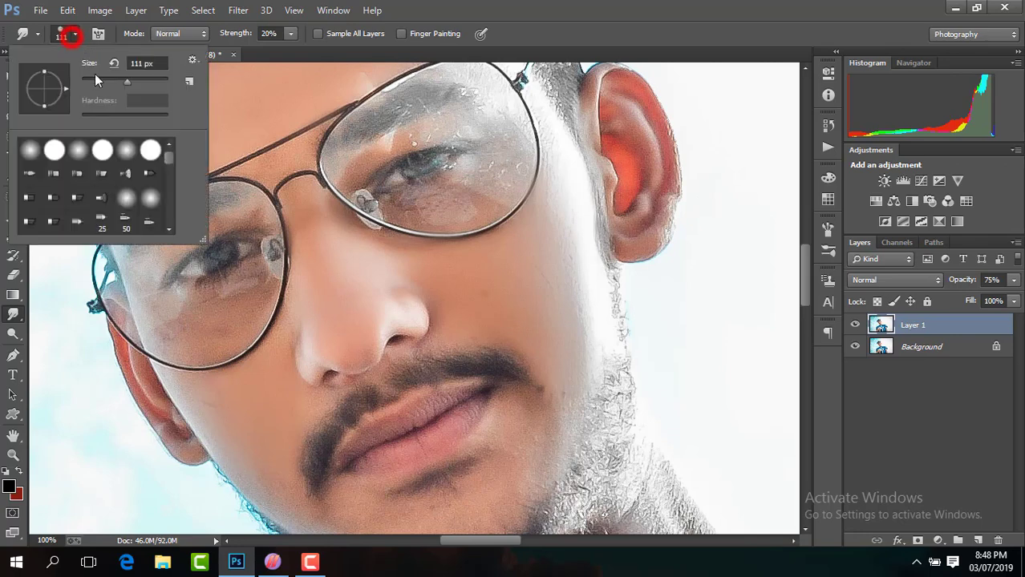
click(213, 333)
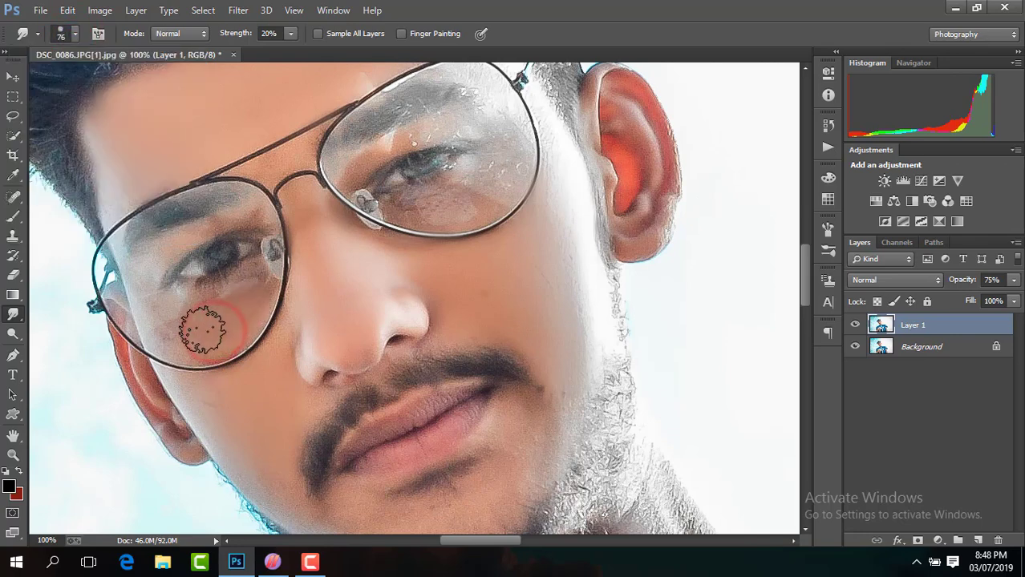
mouse_move(180, 335)
mouse_down()
mouse_move(225, 330)
mouse_move(251, 308)
mouse_move(200, 339)
mouse_move(237, 295)
mouse_move(251, 292)
mouse_move(161, 311)
mouse_move(167, 328)
mouse_move(223, 328)
mouse_move(232, 312)
mouse_move(204, 329)
mouse_up()
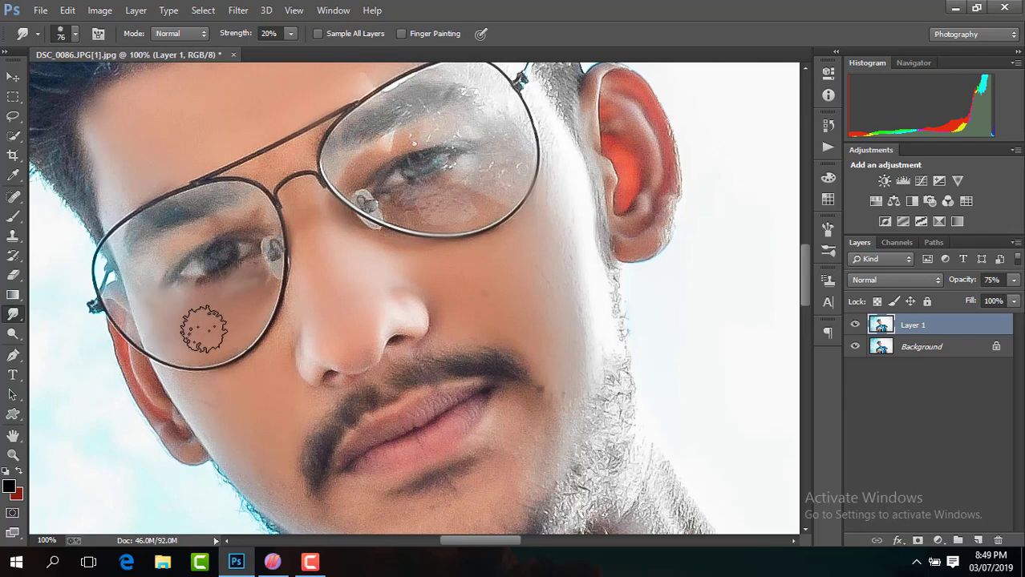
mouse_move(459, 210)
mouse_down()
mouse_move(408, 205)
mouse_move(487, 204)
mouse_move(408, 204)
mouse_move(492, 194)
mouse_up()
mouse_move(338, 261)
mouse_down()
mouse_move(332, 245)
mouse_move(333, 279)
mouse_up()
mouse_move(273, 371)
mouse_down()
mouse_move(238, 424)
mouse_move(217, 412)
mouse_move(265, 394)
mouse_up()
click(356, 302)
mouse_move(248, 432)
mouse_down()
mouse_move(270, 439)
mouse_move(266, 469)
mouse_up()
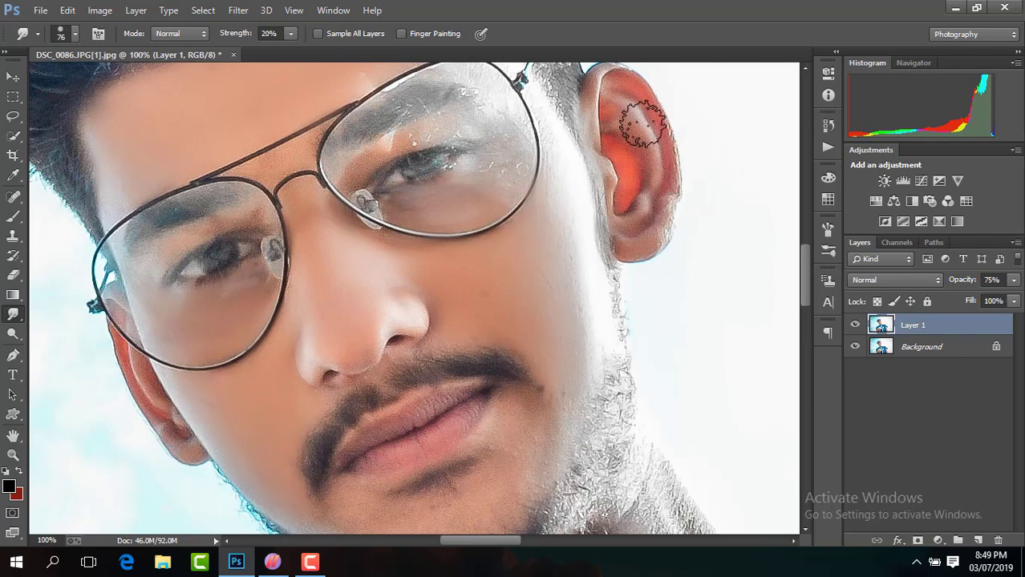
Smooth the ear and the skin beside the glasses with the 76 px Smudge brush.
mouse_move(642, 122)
mouse_down()
mouse_move(656, 130)
mouse_move(634, 230)
mouse_move(642, 181)
mouse_move(629, 172)
mouse_up()
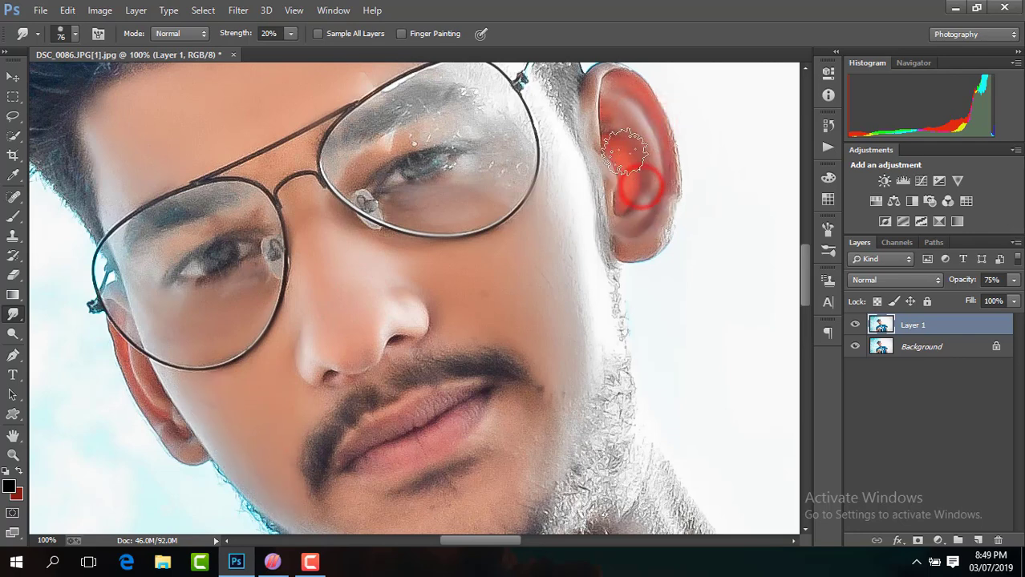
mouse_move(610, 116)
mouse_down()
mouse_move(652, 154)
mouse_move(653, 186)
mouse_move(635, 227)
mouse_up()
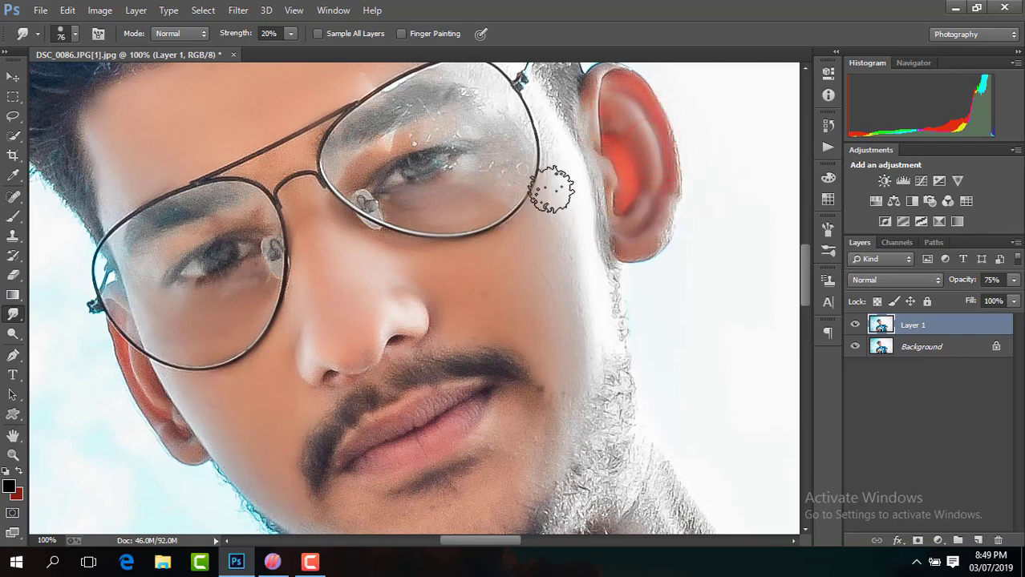
drag(554, 190, 561, 180)
Set the Smudge brush to 94 px and smooth the skin of the chin, jaw and area around the mouth.
drag(807, 249, 808, 262)
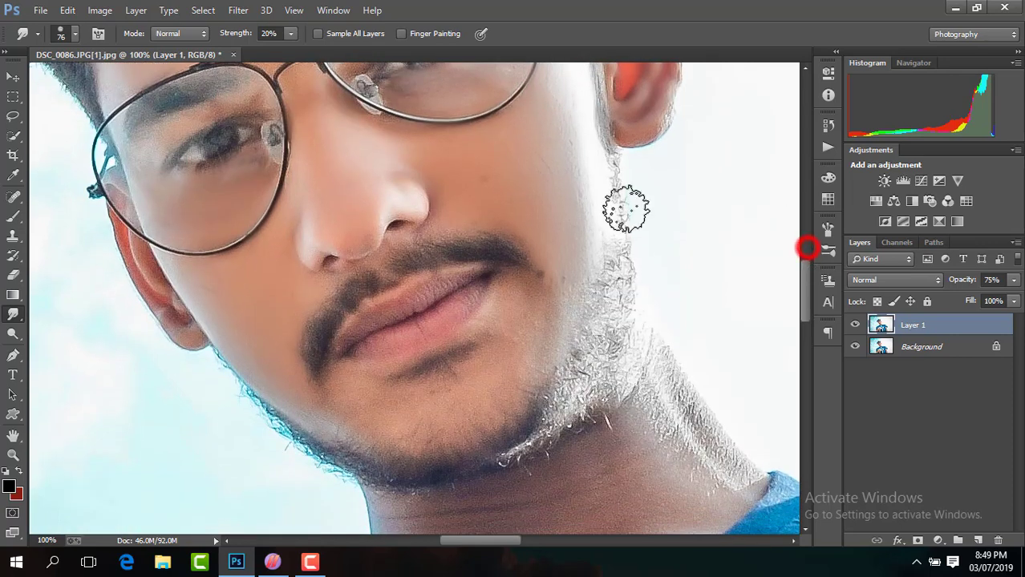
click(75, 34)
click(381, 414)
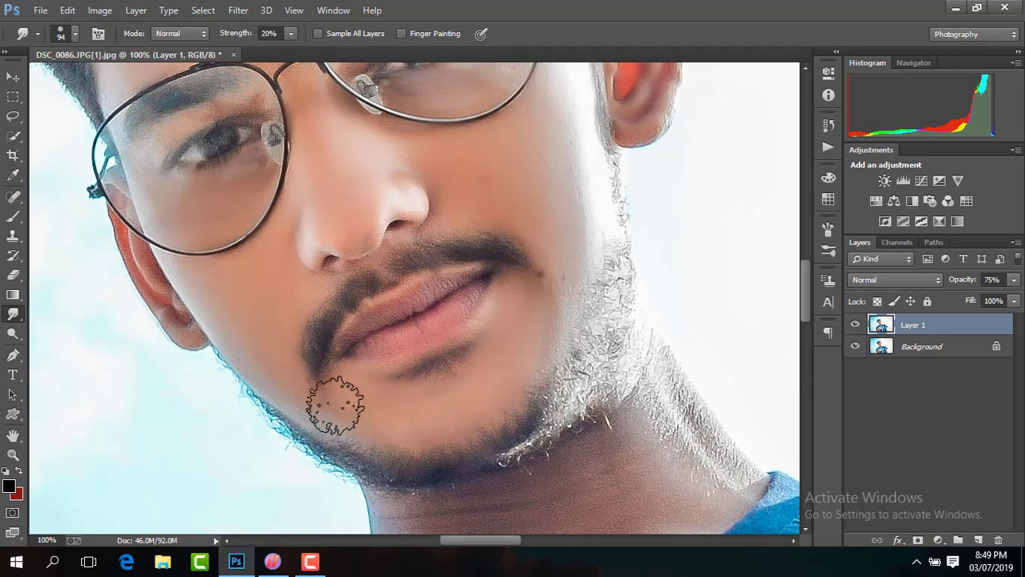
click(257, 349)
drag(563, 217, 549, 276)
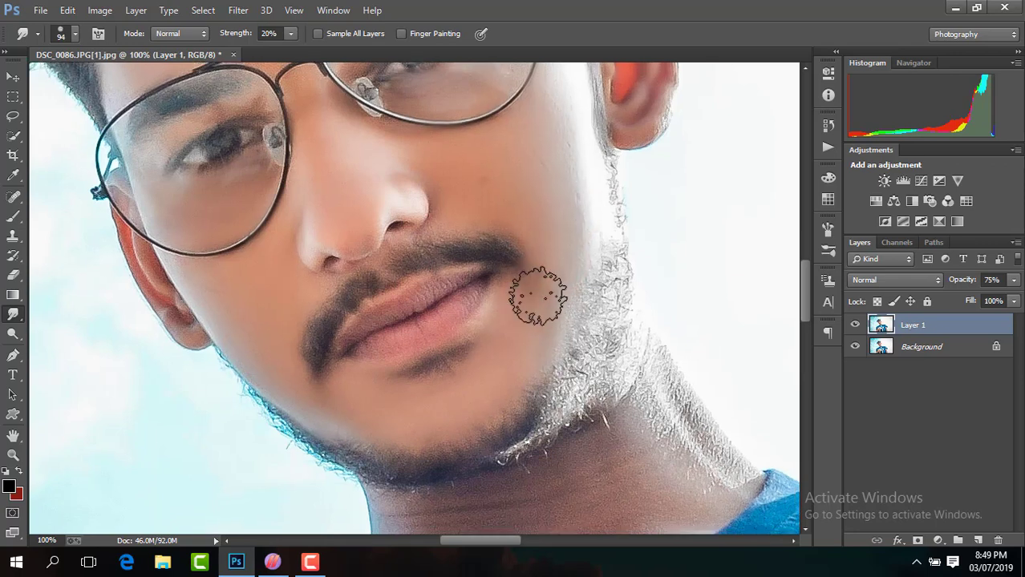
Set the Smudge brush to 142 px and smooth the skin of the neck.
key(ctrl+minus)
drag(806, 280, 806, 304)
click(73, 34)
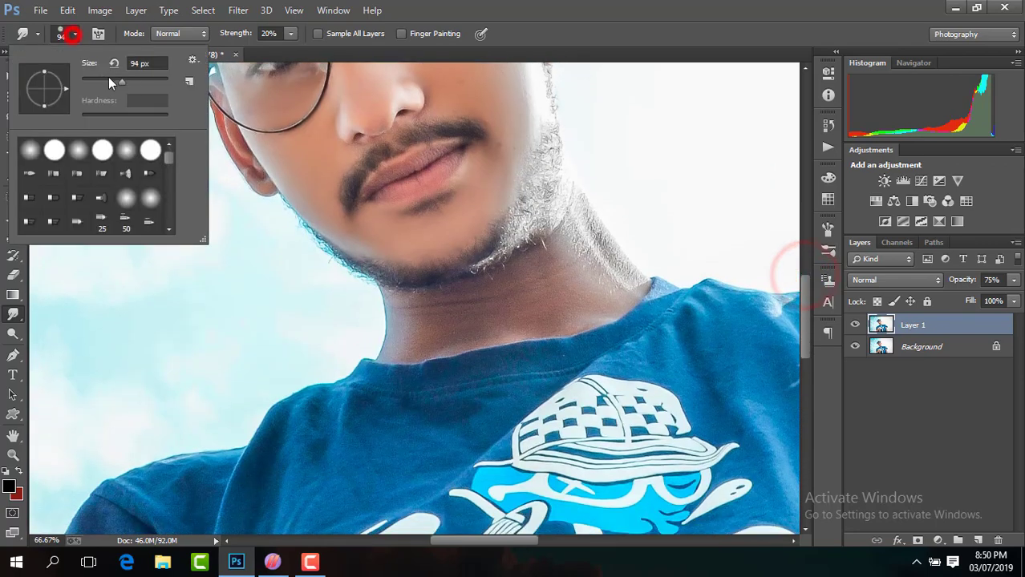
click(531, 303)
click(591, 284)
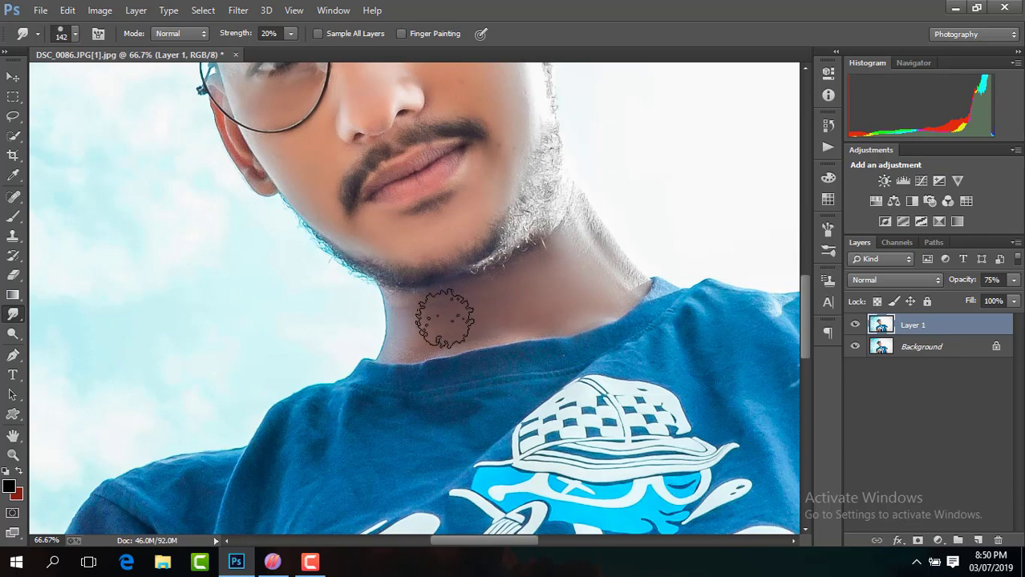
Set the Smudge brush to 89 px and refine the smoothing on the nose and the cheek beside it.
key(ctrl+minus)
key(ctrl+minus)
key(ctrl+minus)
key(ctrl+minus)
key(ctrl+plus)
key(ctrl+plus)
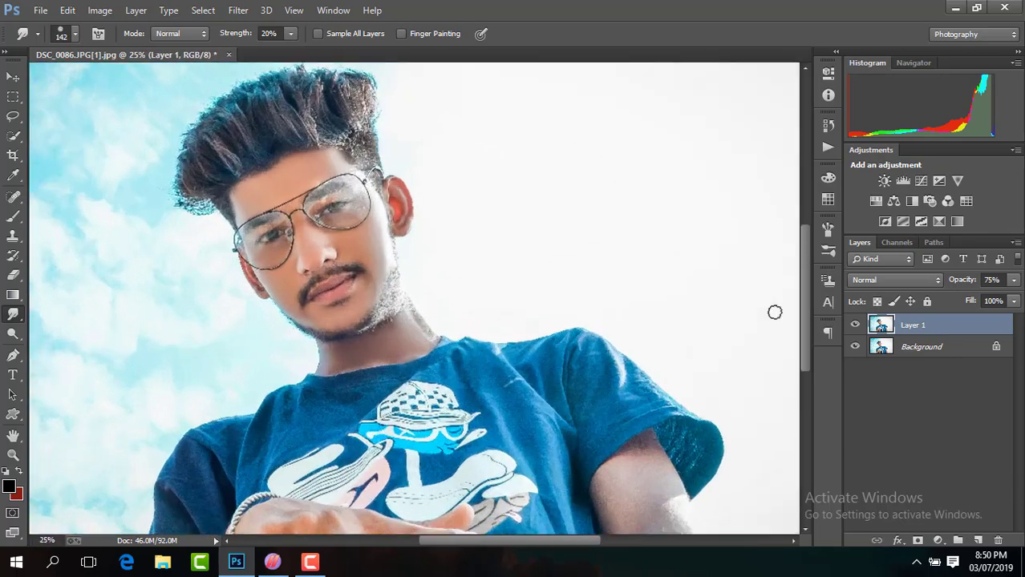
drag(804, 299, 803, 309)
key(ctrl+plus)
key(ctrl+plus)
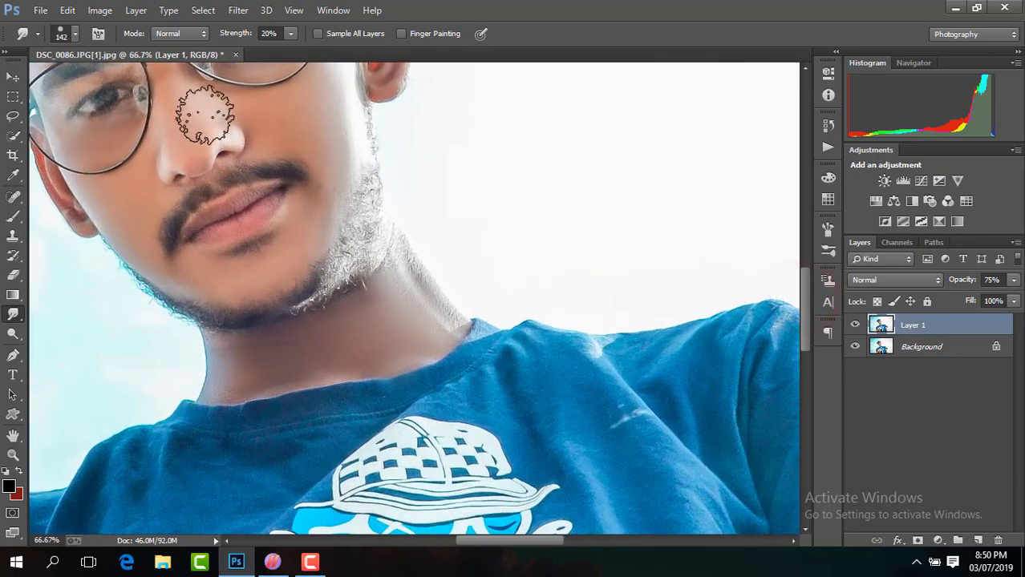
click(76, 34)
click(270, 124)
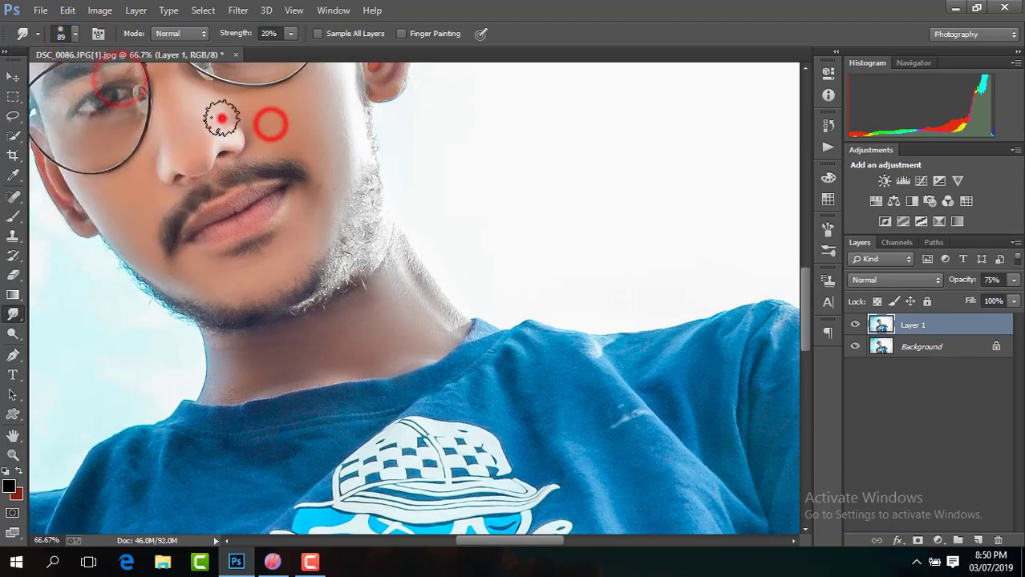
click(212, 115)
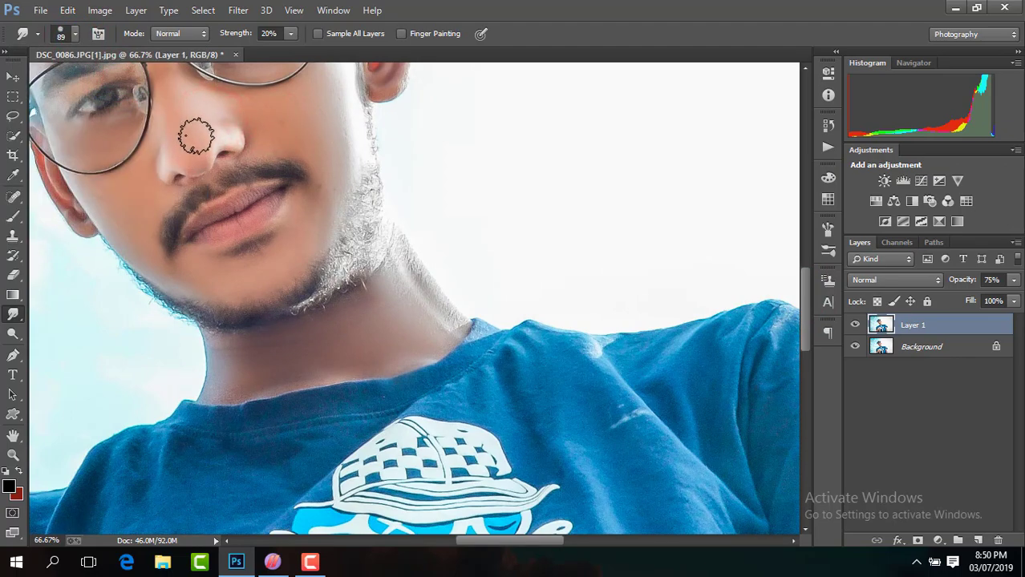
Set the Smudge brush to 195 px and smooth the skin of the hanging arm below the T-shirt sleeve.
key(ctrl+minus)
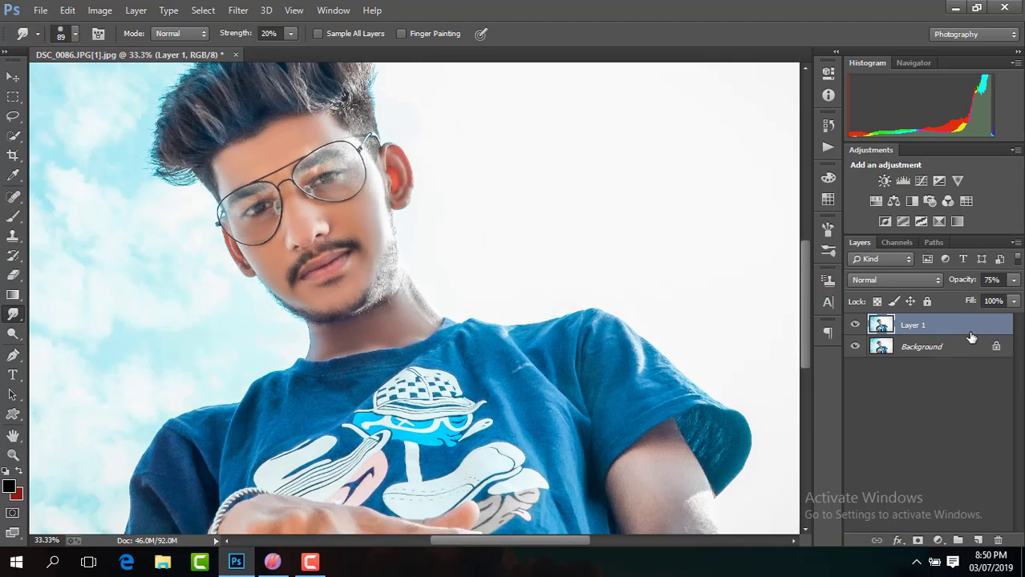
drag(808, 303, 808, 372)
click(76, 33)
click(137, 81)
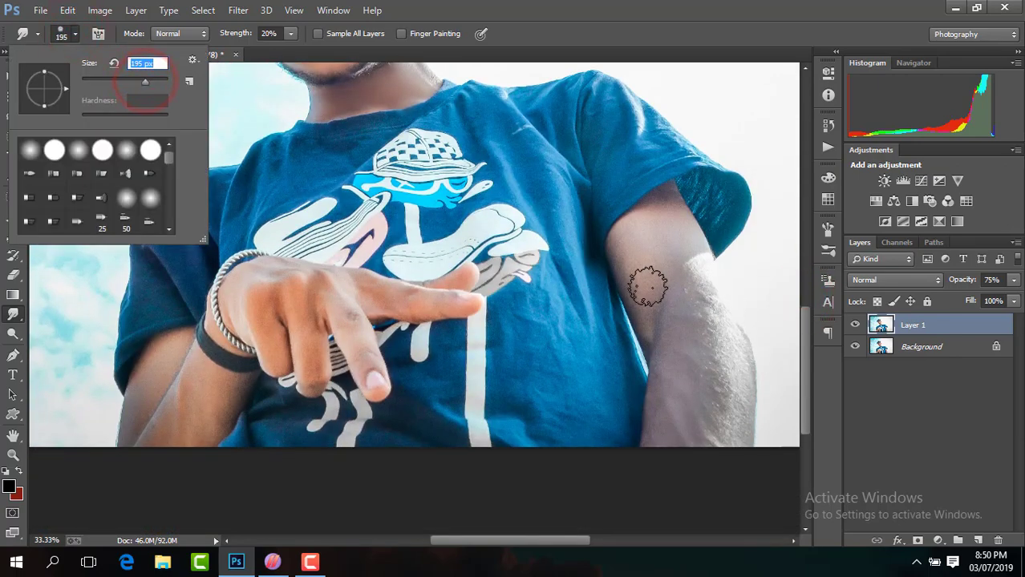
key(ctrl+plus)
drag(519, 540, 554, 541)
mouse_move(599, 267)
mouse_down()
mouse_move(597, 229)
mouse_move(588, 187)
mouse_move(532, 210)
mouse_move(542, 195)
mouse_move(537, 276)
mouse_move(557, 266)
mouse_move(567, 276)
mouse_move(585, 247)
mouse_move(549, 190)
mouse_move(522, 231)
mouse_up()
mouse_move(622, 293)
mouse_down()
mouse_move(629, 347)
mouse_move(651, 367)
mouse_move(642, 317)
mouse_move(659, 378)
mouse_move(646, 404)
mouse_move(594, 334)
mouse_move(586, 405)
mouse_move(573, 367)
mouse_move(671, 439)
mouse_move(805, 358)
mouse_up()
mouse_move(617, 348)
mouse_down()
mouse_move(583, 412)
mouse_move(663, 470)
mouse_move(678, 417)
mouse_move(572, 419)
mouse_move(625, 327)
mouse_up()
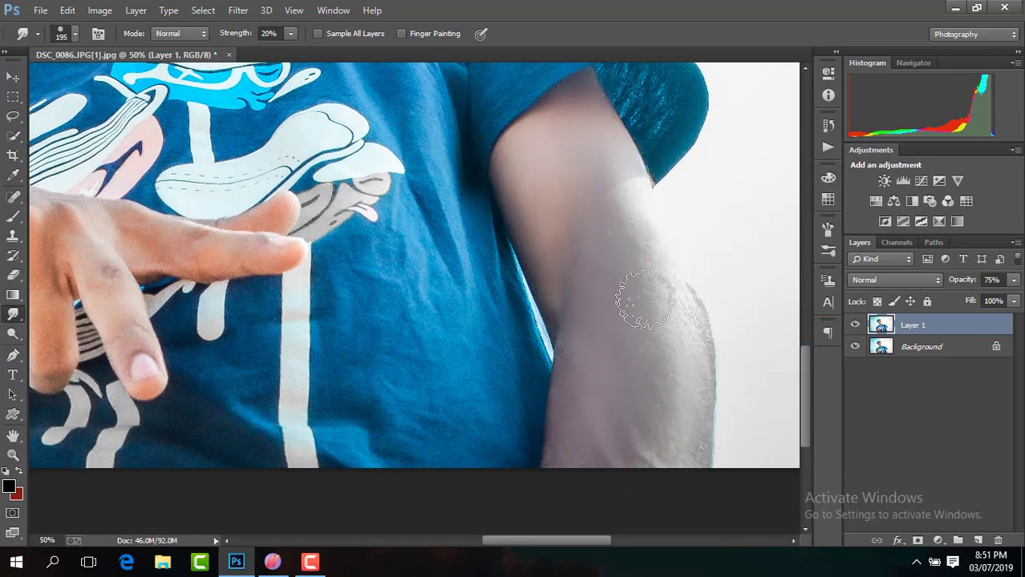
Smooth the forearm skin of the pointing hand with the 195 px Smudge brush.
drag(538, 541, 477, 536)
mouse_move(203, 389)
mouse_down()
mouse_move(239, 354)
mouse_move(256, 407)
mouse_up()
mouse_move(171, 374)
mouse_down()
mouse_move(186, 340)
mouse_move(163, 374)
mouse_up()
Merge the smoothed layer with the background and duplicate the result as a new layer at 100% opacity.
key(ctrl+minus)
key(ctrl+minus)
key(ctrl+minus)
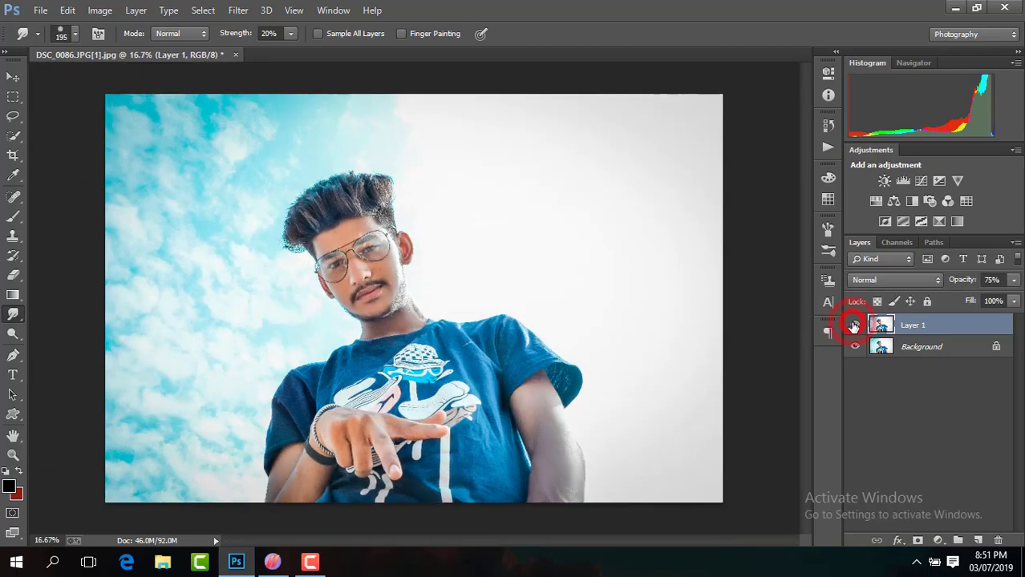
right_click(853, 324)
click(664, 456)
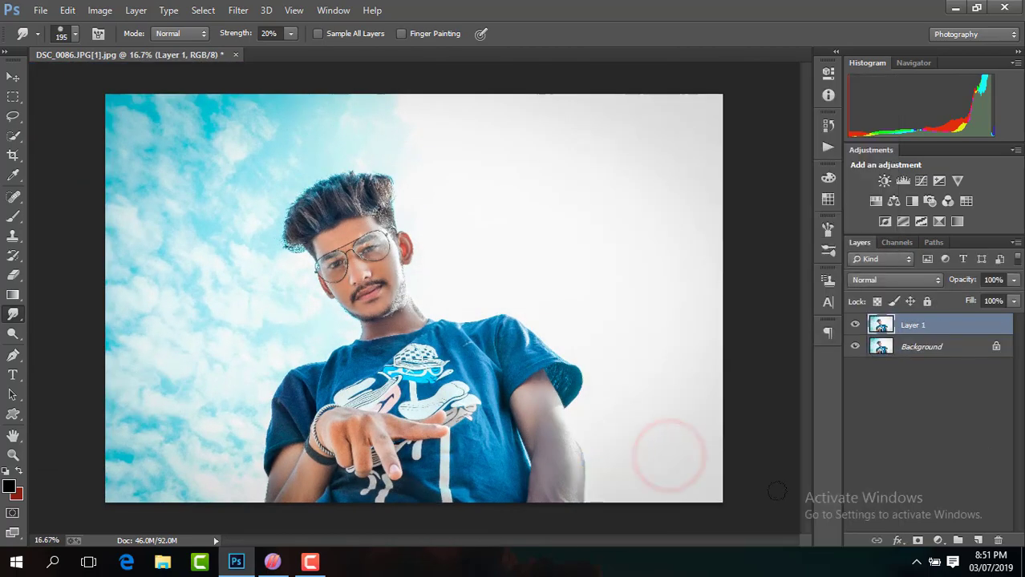
Add a Brightness/Contrast adjustment layer above the portrait with brightness -2 and contrast 9.
click(934, 539)
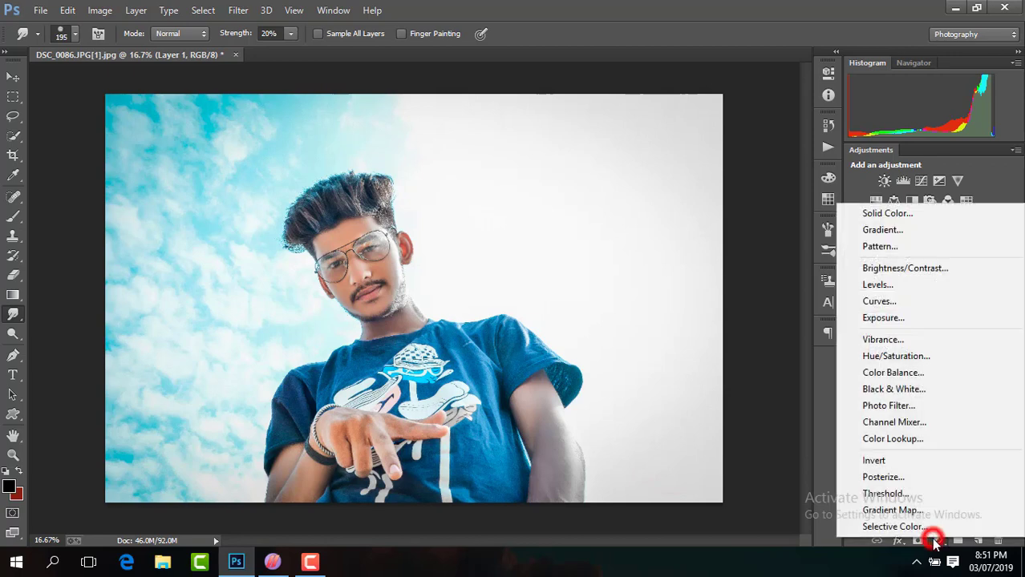
click(910, 266)
drag(725, 176, 725, 150)
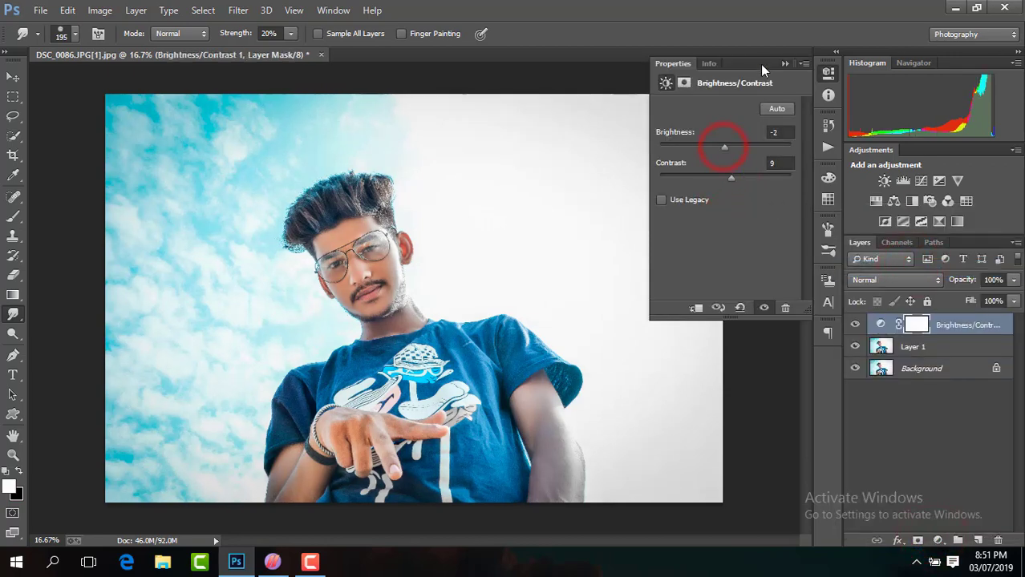
click(783, 63)
Merge all visible layers and duplicate the merged image as a new layer.
click(936, 540)
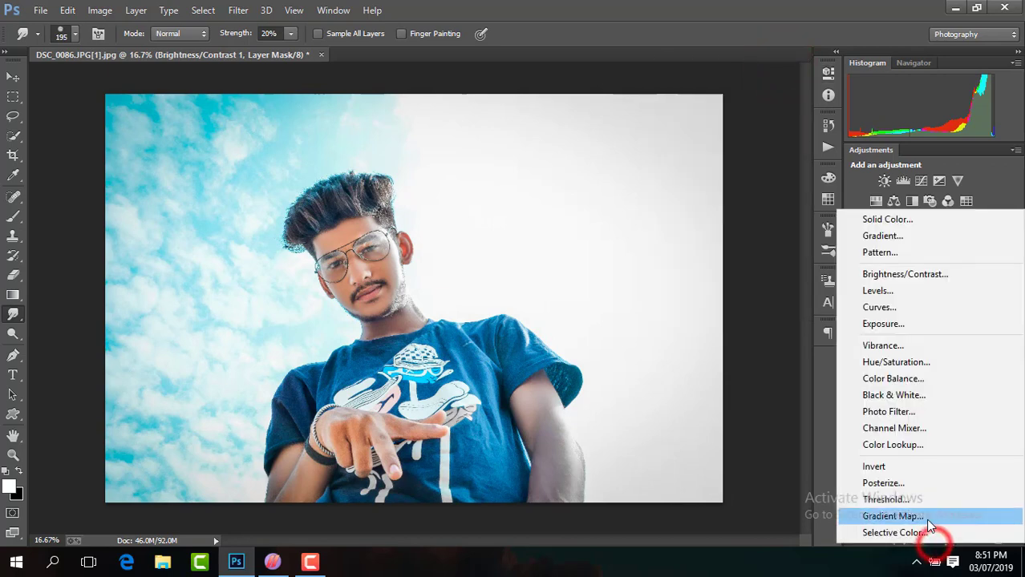
click(745, 449)
right_click(726, 433)
click(719, 430)
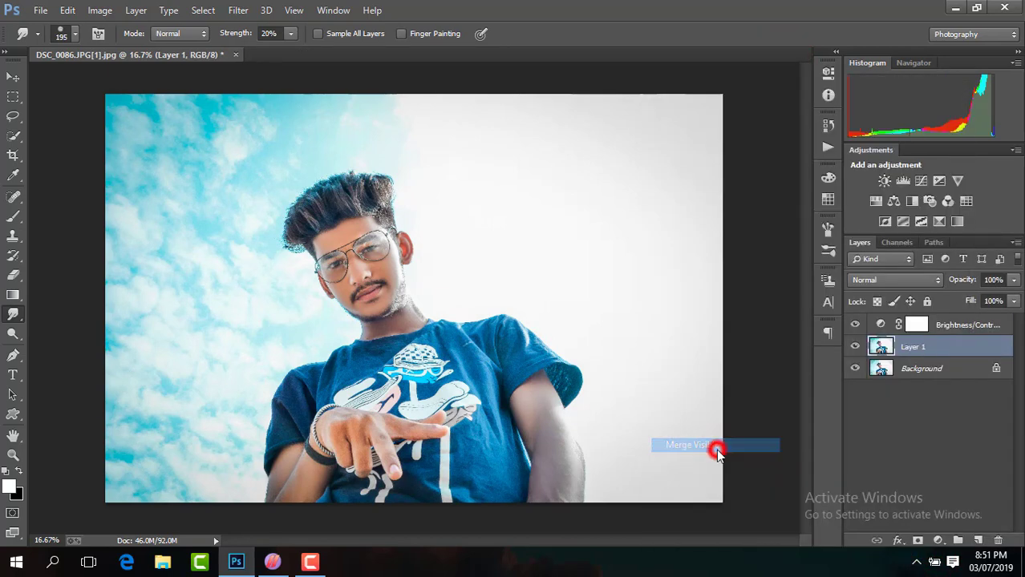
Start the Camera Raw Filter on the new layer with Contrast +13, Shadows +18, Blacks +21, Clarity +9 and Vibrance +3.
click(237, 10)
click(304, 96)
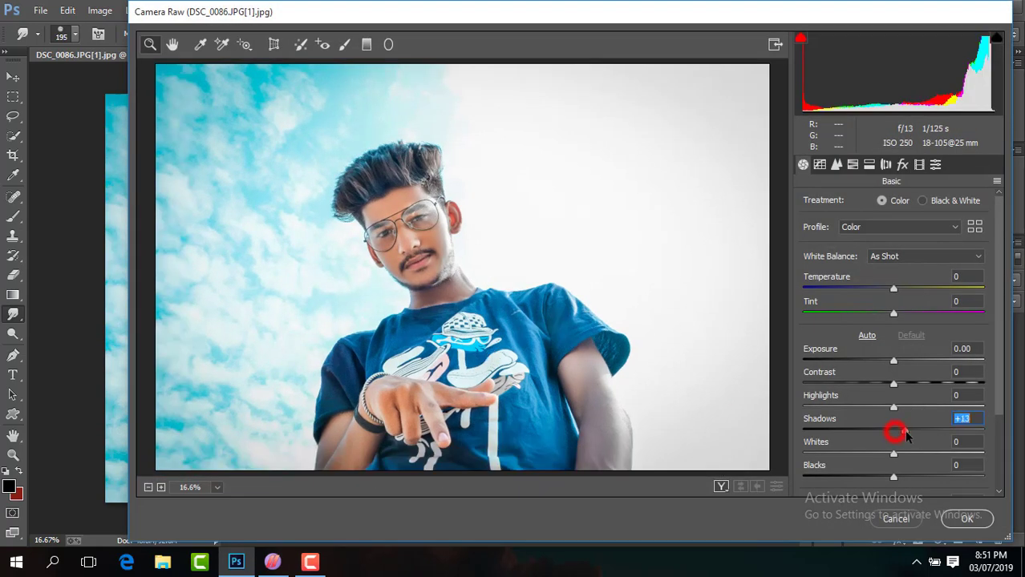
drag(904, 432, 911, 436)
drag(893, 383, 903, 386)
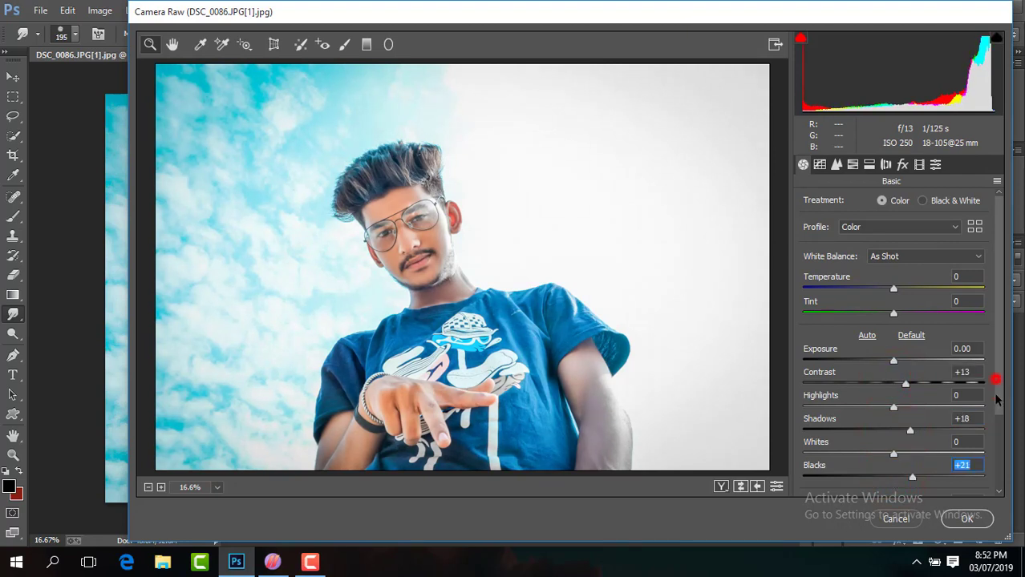
drag(995, 394, 995, 449)
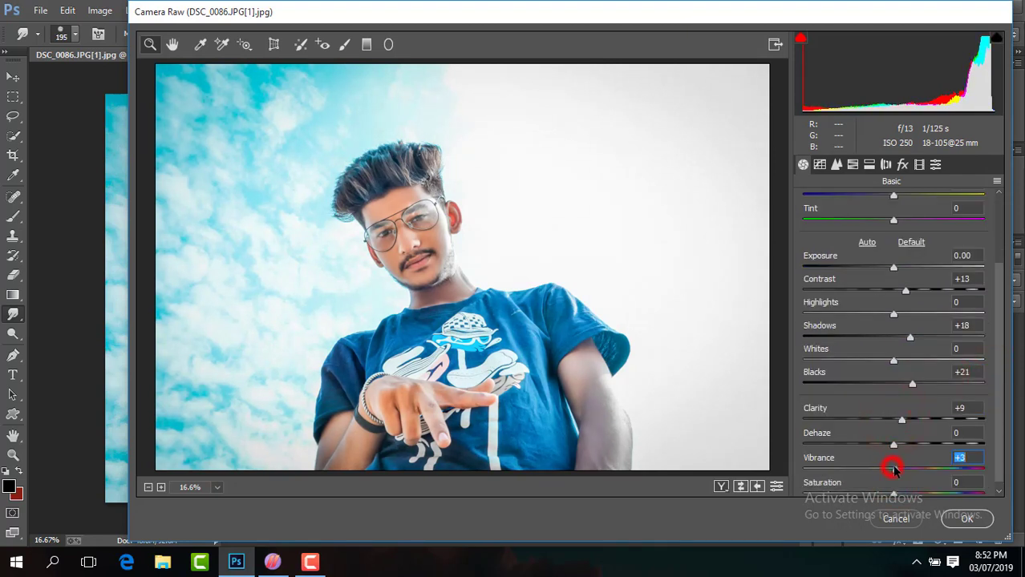
Set the saturation of Yellows and Greens to -100 and the sharpening amount to 35.
click(852, 164)
click(856, 201)
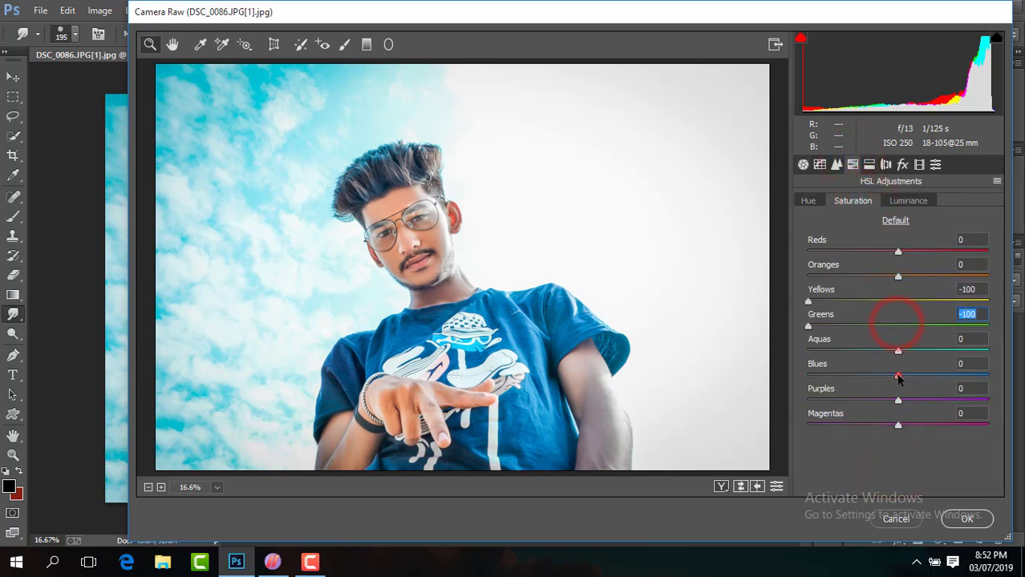
click(907, 202)
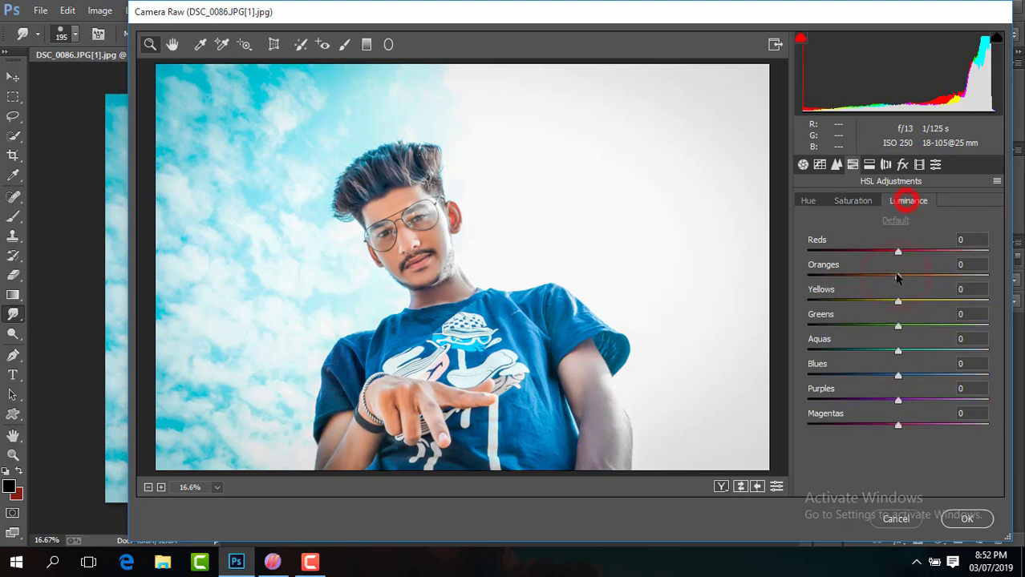
click(835, 166)
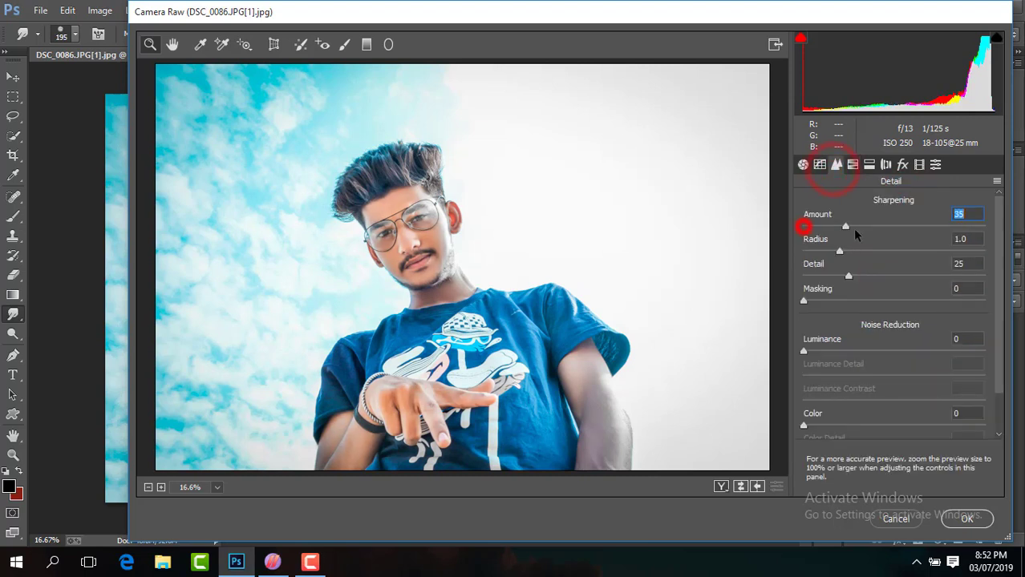
Raise Contrast to +20, set the post-crop vignetting amount to -9 and apply the Camera Raw filter.
click(802, 165)
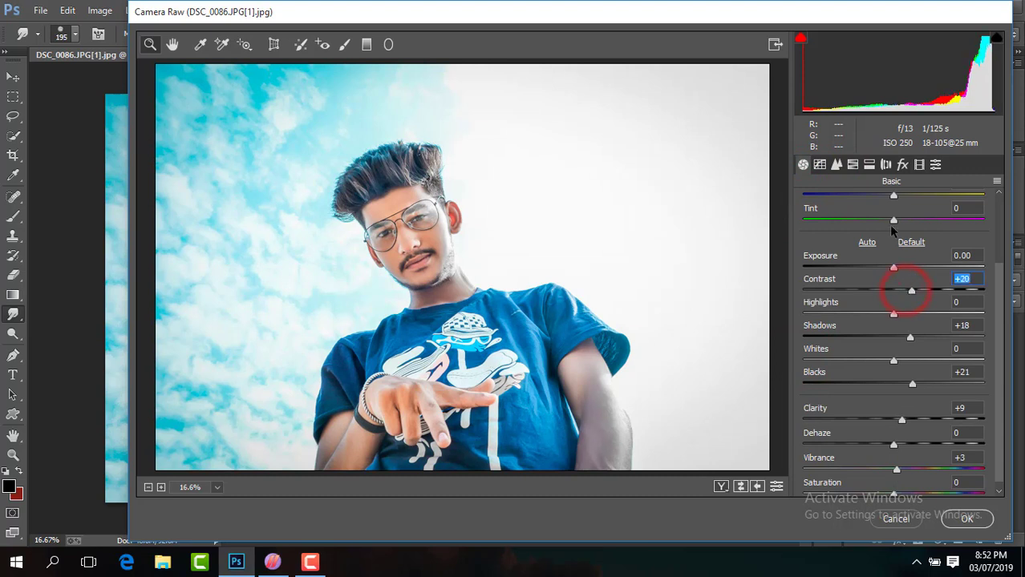
click(902, 166)
drag(898, 361, 892, 364)
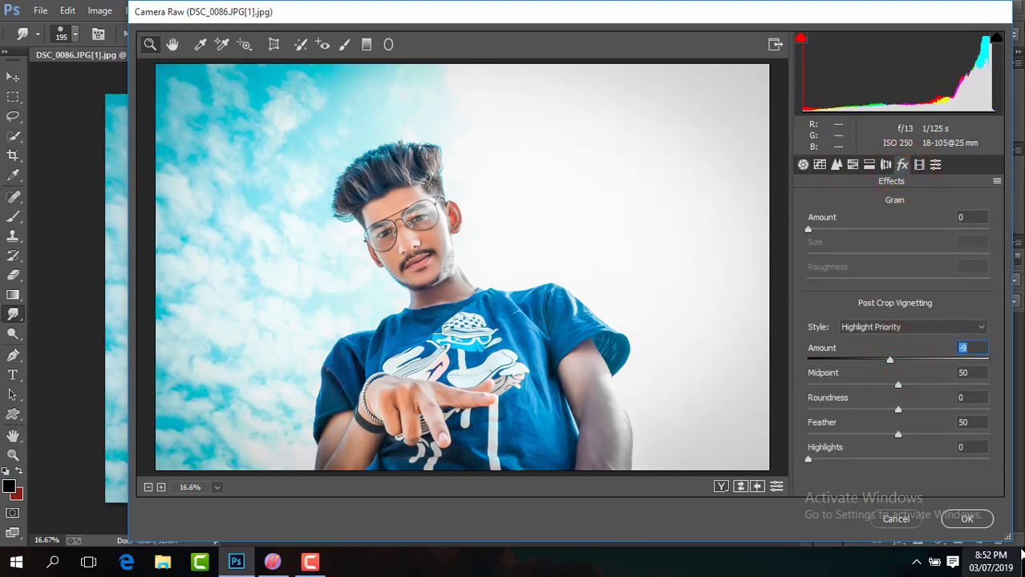
click(966, 519)
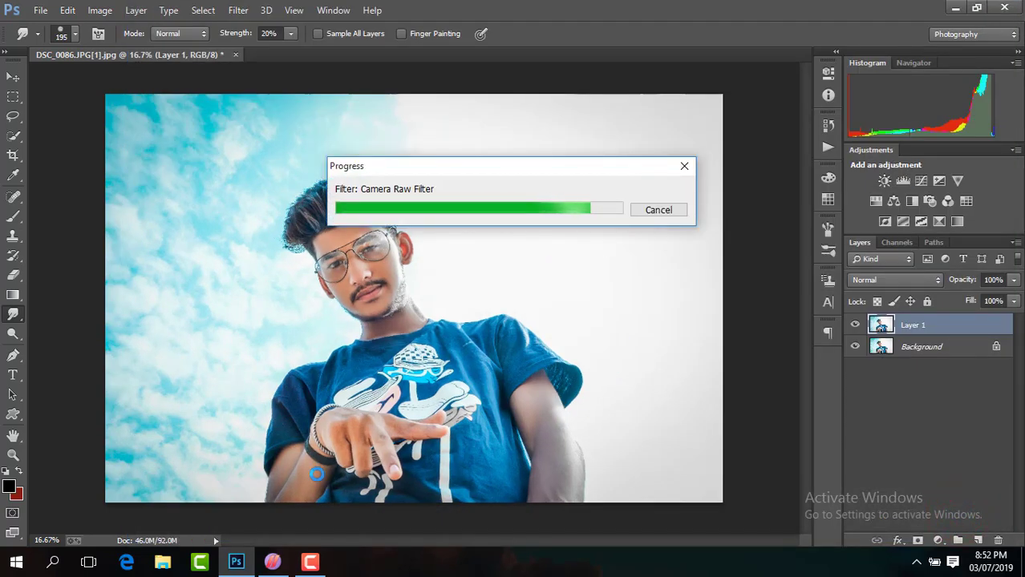
Compare the image with and without the filtered layer, then merge the visible layers and duplicate the result.
click(855, 325)
click(855, 325)
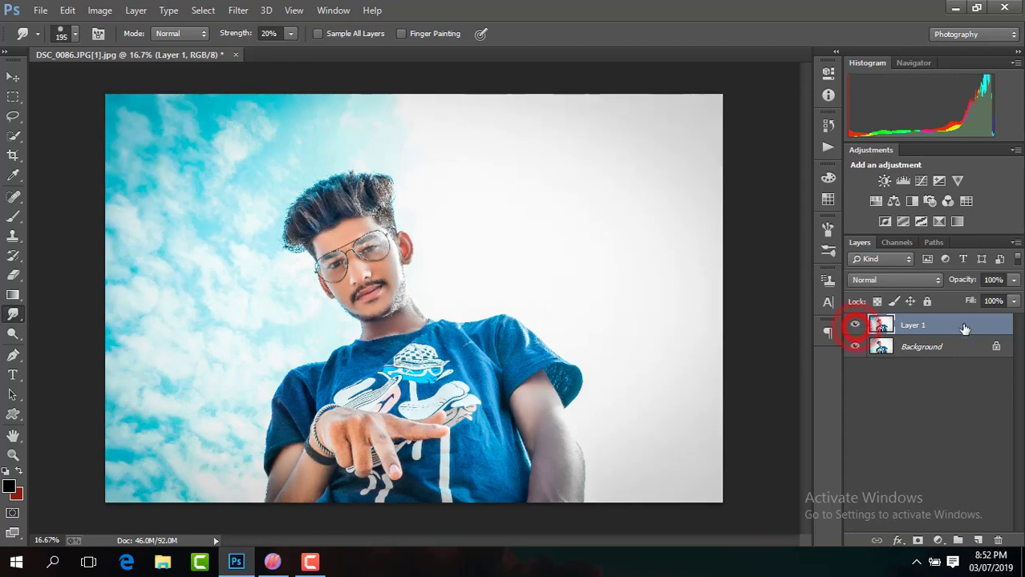
right_click(966, 326)
click(697, 445)
key(ctrl+j)
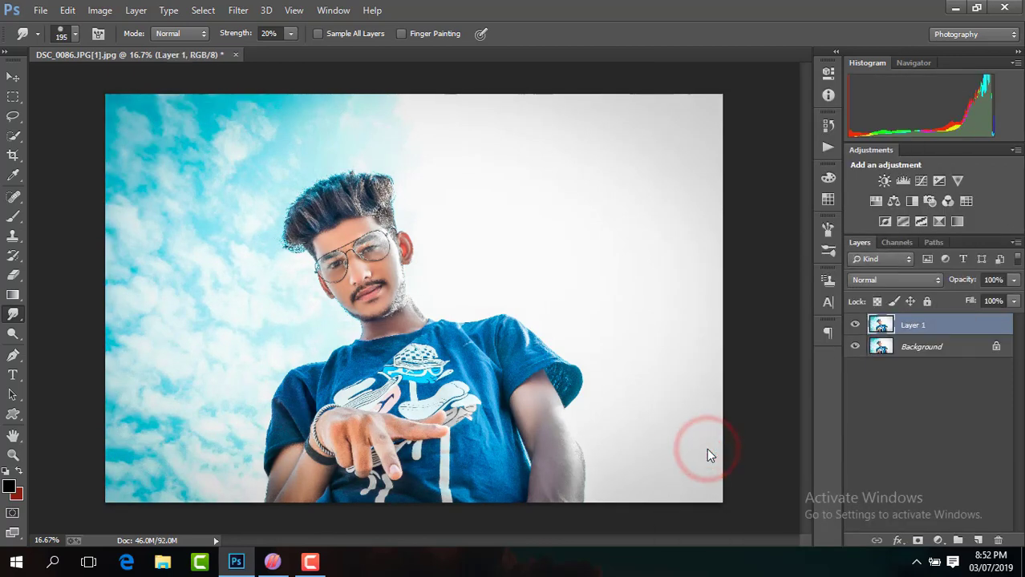
key(ctrl+minus)
click(309, 563)
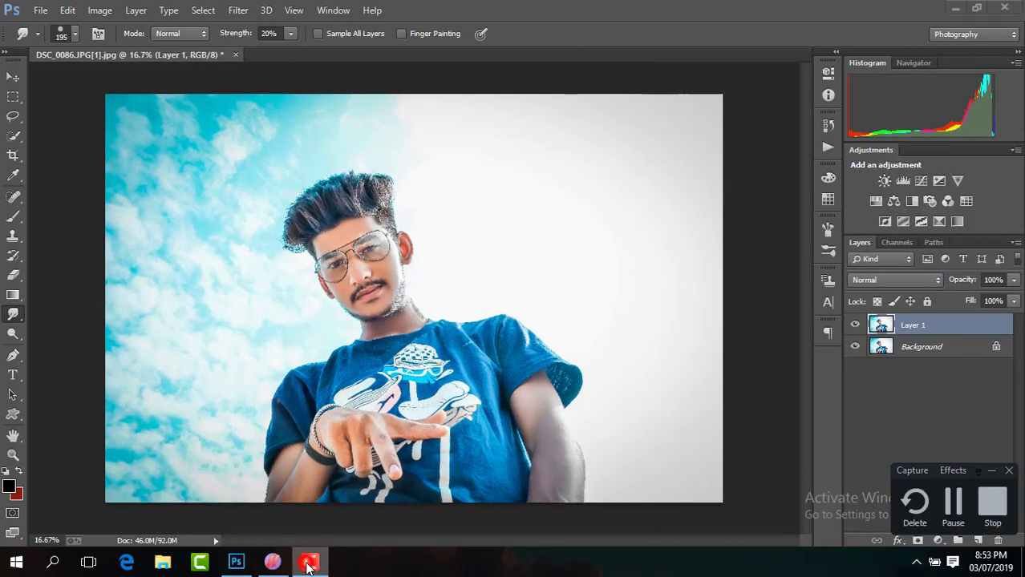
click(970, 523)
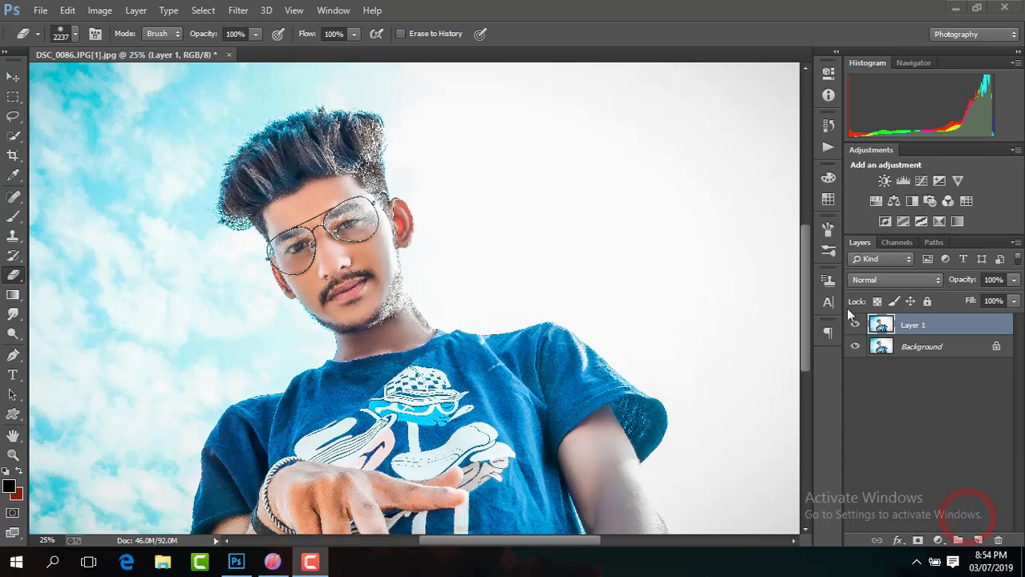
Merge Layer 1 down into the background and duplicate the result as a new layer.
right_click(920, 325)
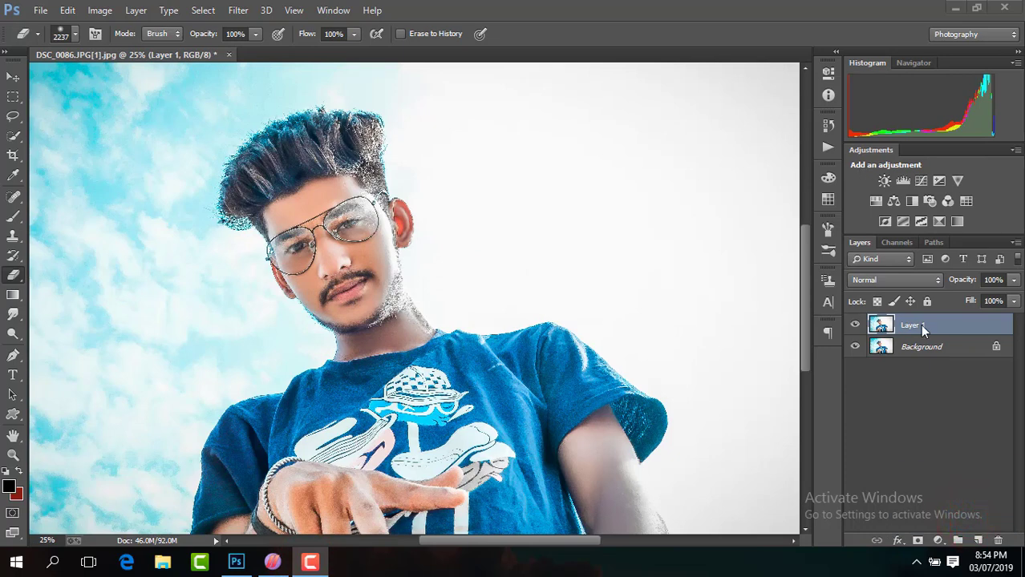
click(236, 562)
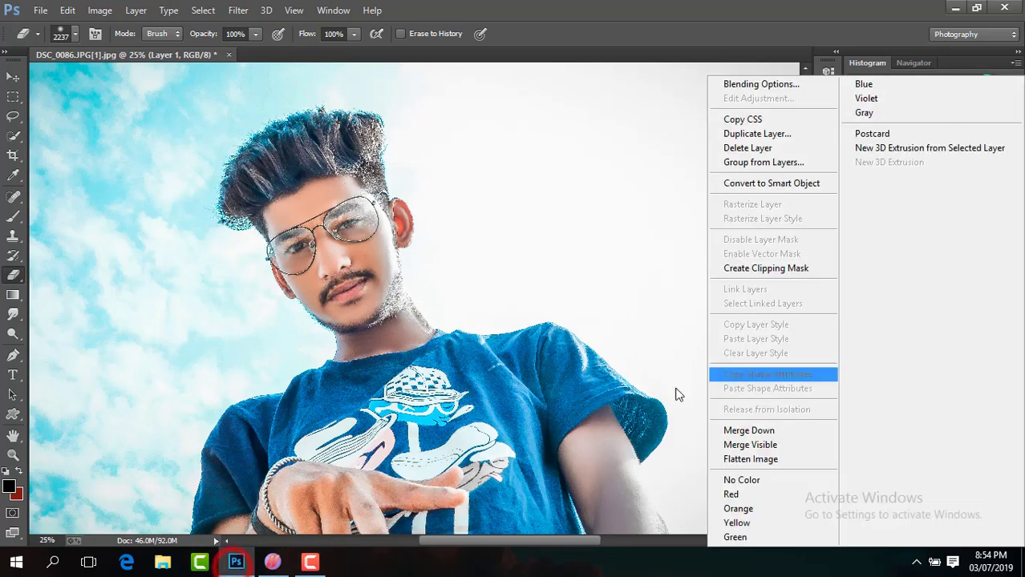
click(787, 435)
key(ctrl+j)
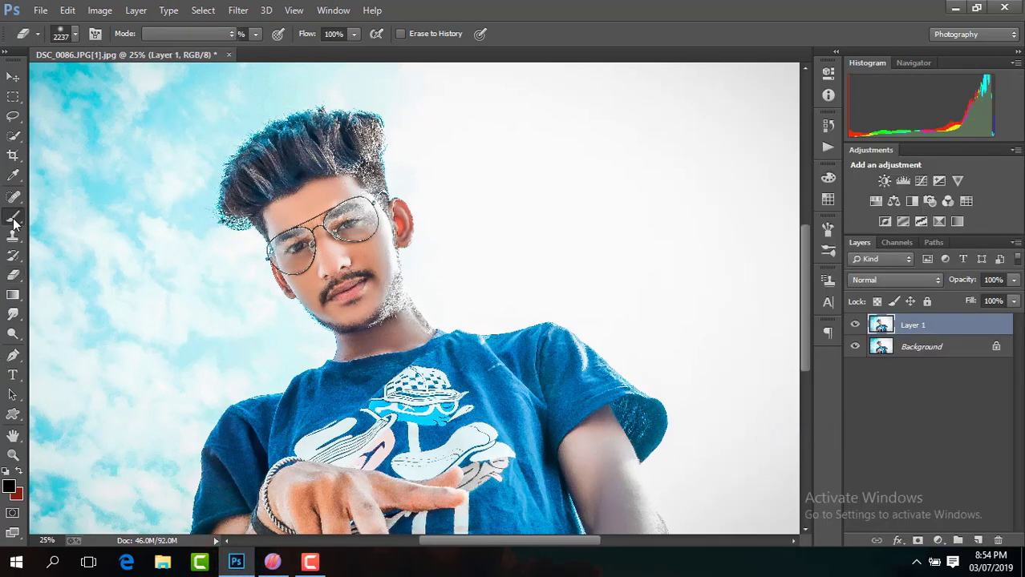
Smooth the forehead skin above the glasses with the Mixer Brush at 135 px.
right_click(12, 217)
click(88, 255)
key(ctrl+plus)
key(ctrl+plus)
key(ctrl+plus)
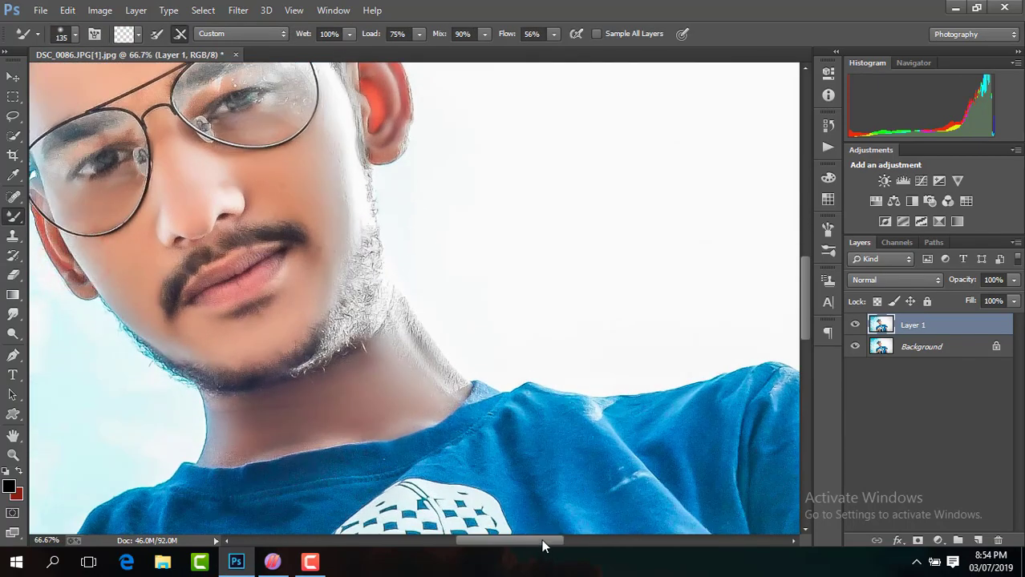
drag(542, 543, 518, 542)
drag(806, 323, 803, 283)
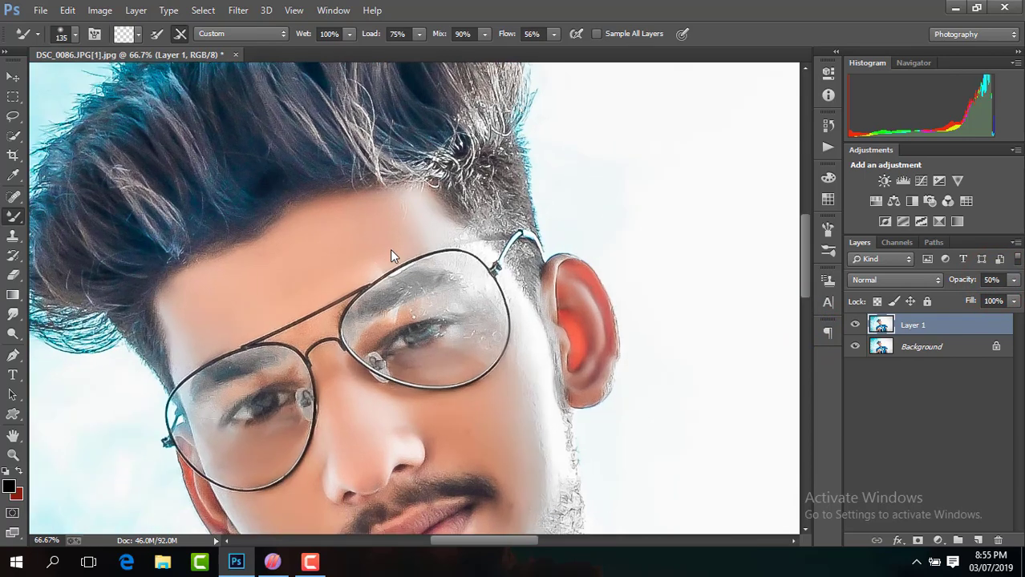
key(ctrl+plus)
click(297, 245)
click(241, 274)
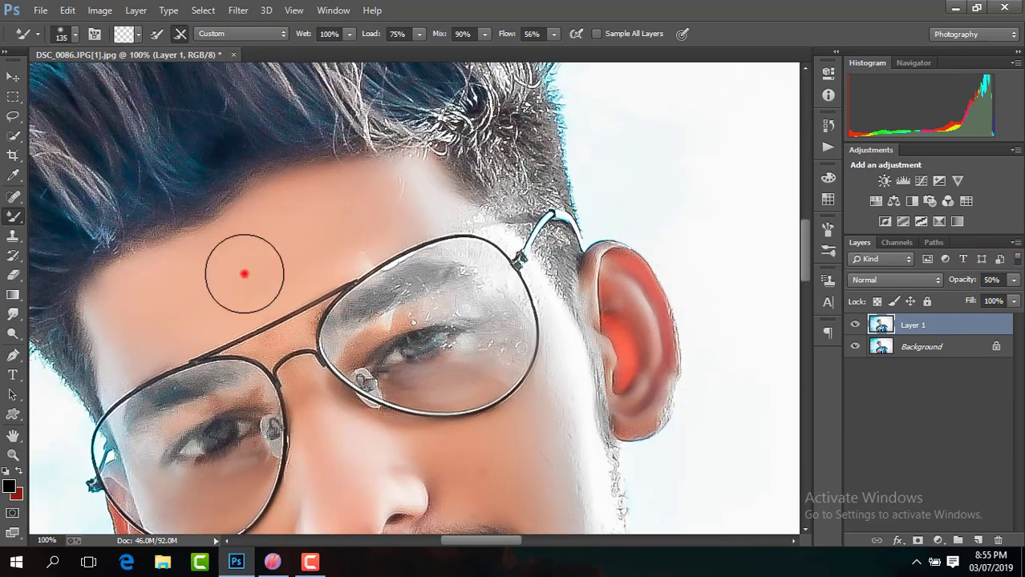
click(292, 238)
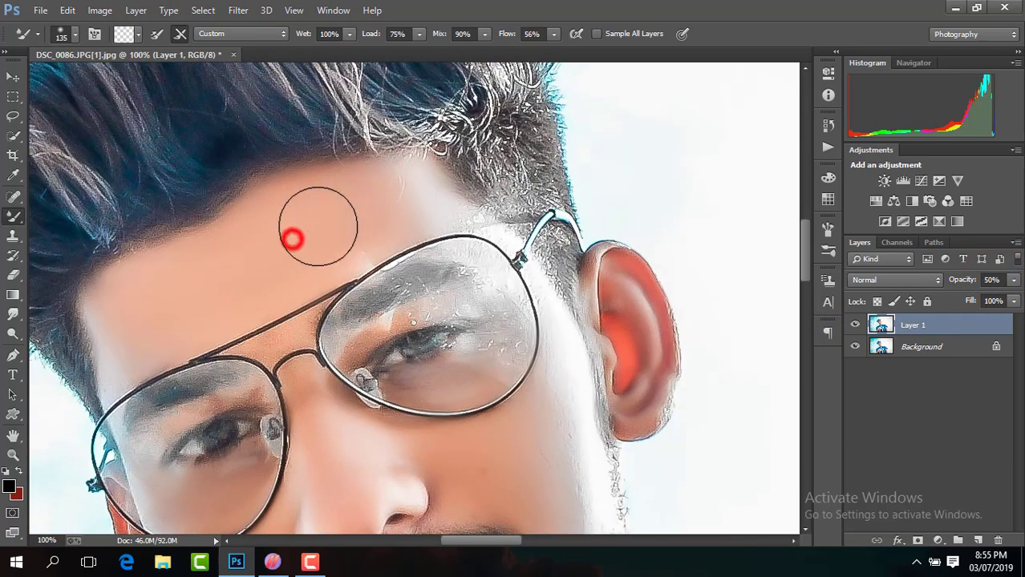
click(338, 220)
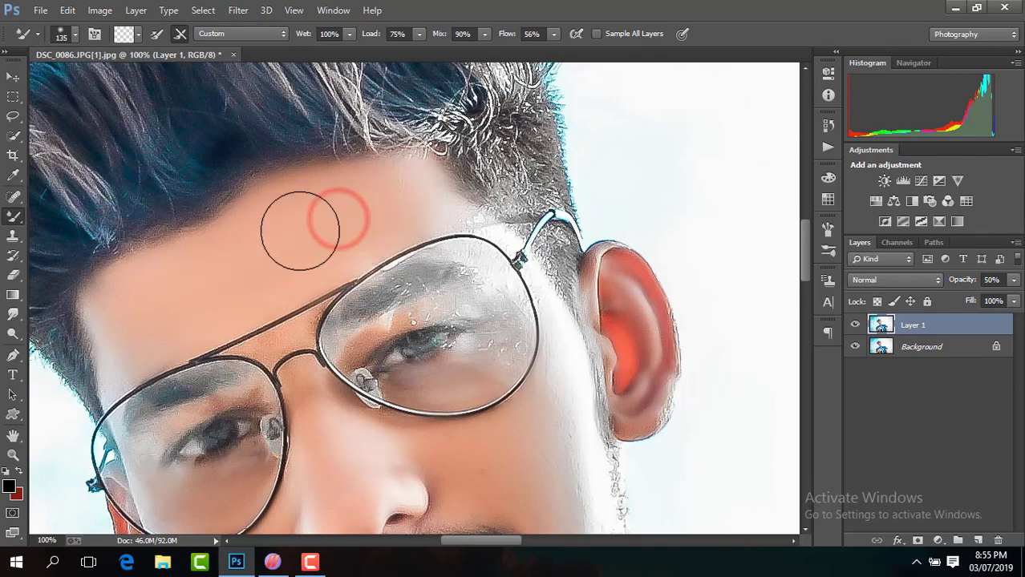
Blend the skin of the ear-side cheek below the glasses and the bridge of the nose with the 135 px Mixer Brush.
drag(807, 242, 807, 263)
click(508, 314)
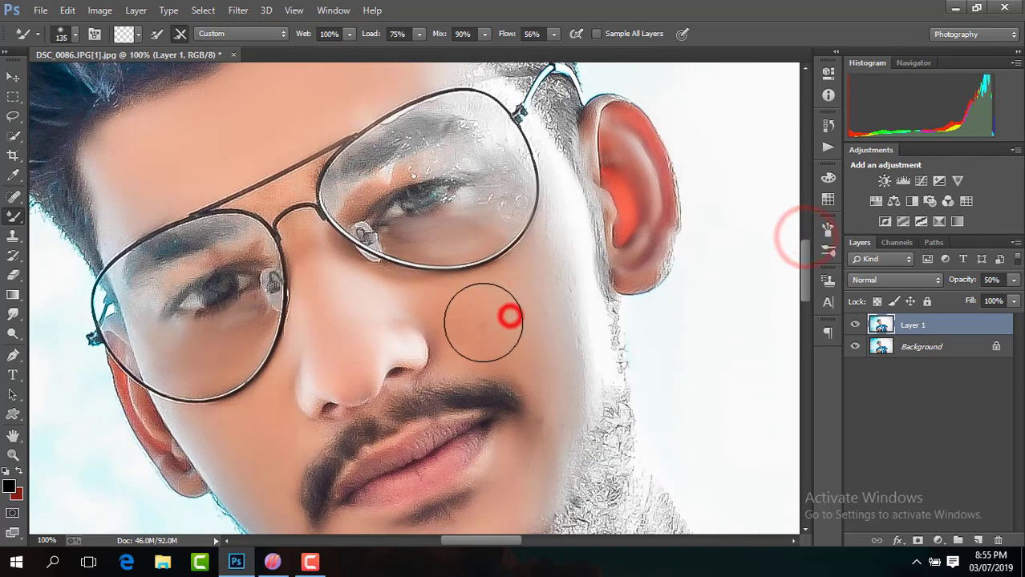
click(542, 330)
click(351, 344)
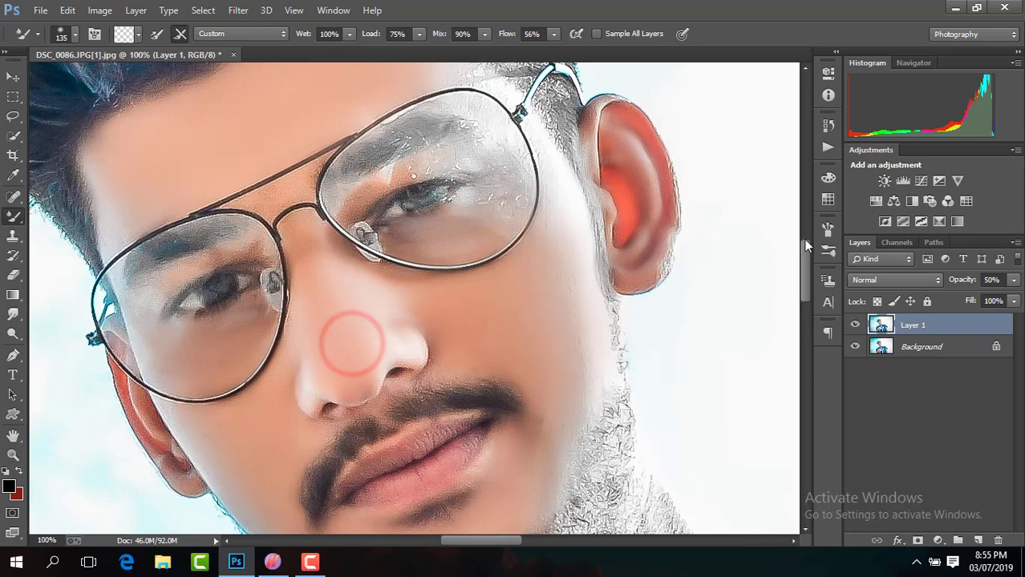
Smooth the cheek beside the mustache and the chin below the lips with the 135 px Mixer Brush.
drag(803, 265, 802, 283)
click(268, 313)
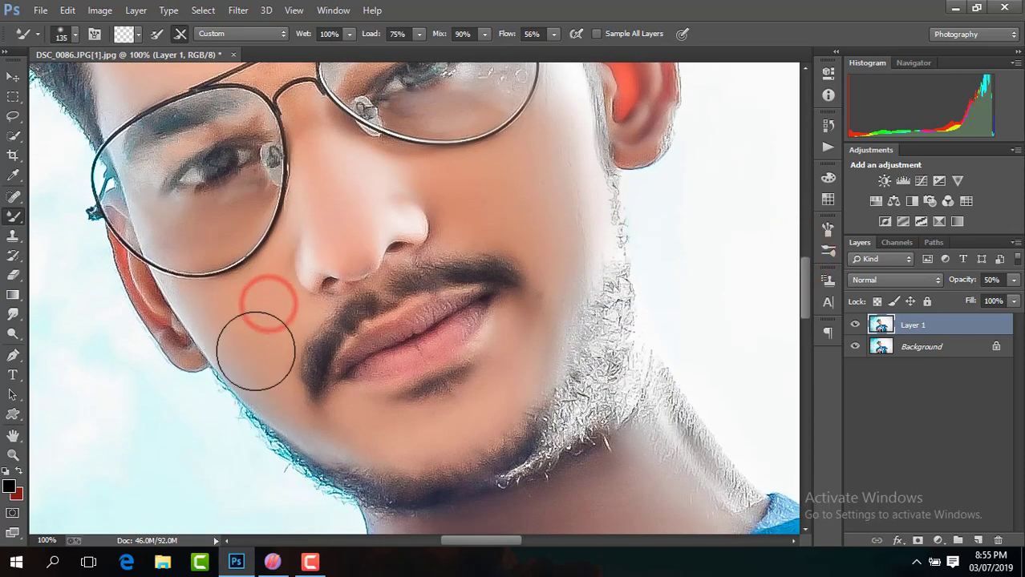
click(267, 324)
click(380, 424)
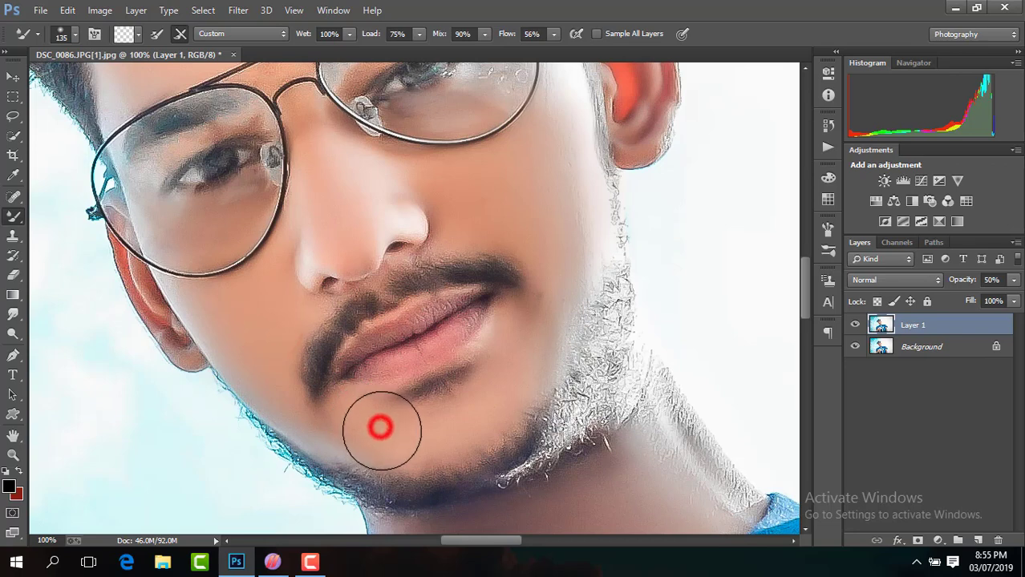
Smooth the neck skin between the beard and the T-shirt collar with the 135 px Mixer Brush.
drag(806, 272, 802, 303)
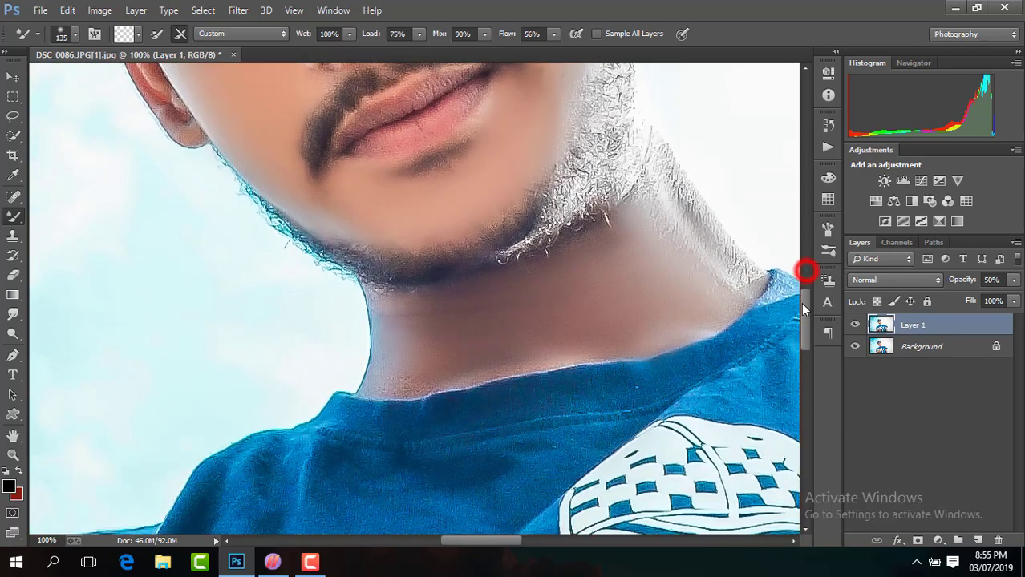
click(716, 262)
click(705, 293)
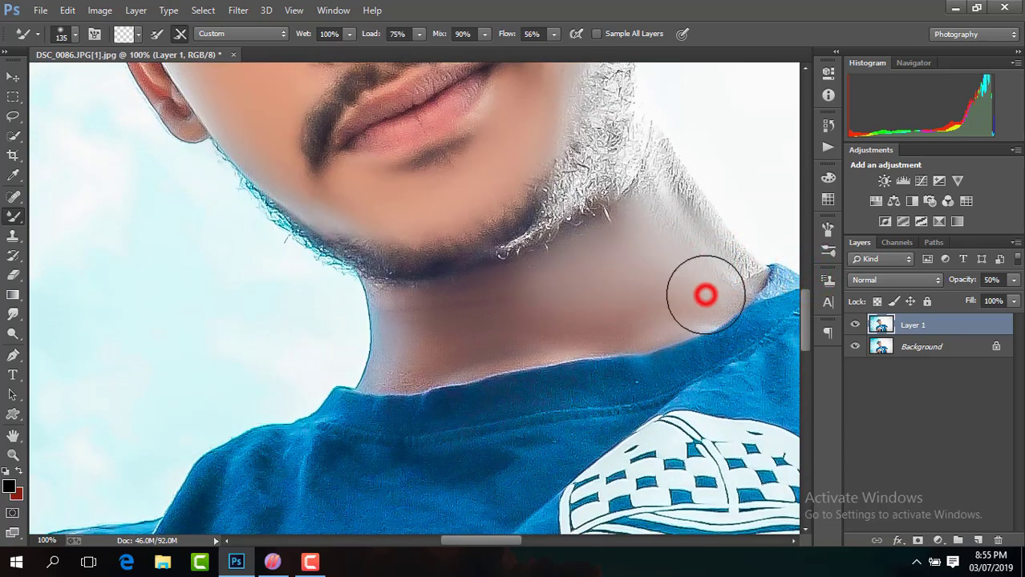
mouse_move(686, 290)
mouse_down()
mouse_move(646, 266)
mouse_move(610, 295)
mouse_move(619, 302)
mouse_move(653, 305)
mouse_move(620, 284)
mouse_move(610, 259)
mouse_move(597, 300)
mouse_move(455, 327)
mouse_up()
click(424, 333)
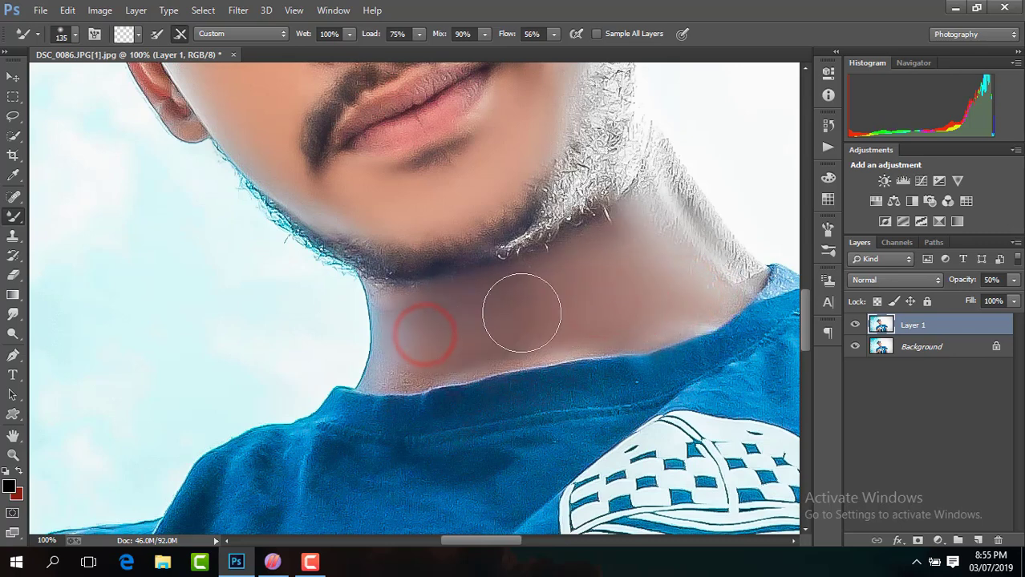
click(662, 296)
Smooth the skin of the bare arm below the T-shirt sleeve with the Mixer Brush at 437 px.
key(ctrl+minus)
key(ctrl+minus)
key(ctrl+minus)
key(ctrl+minus)
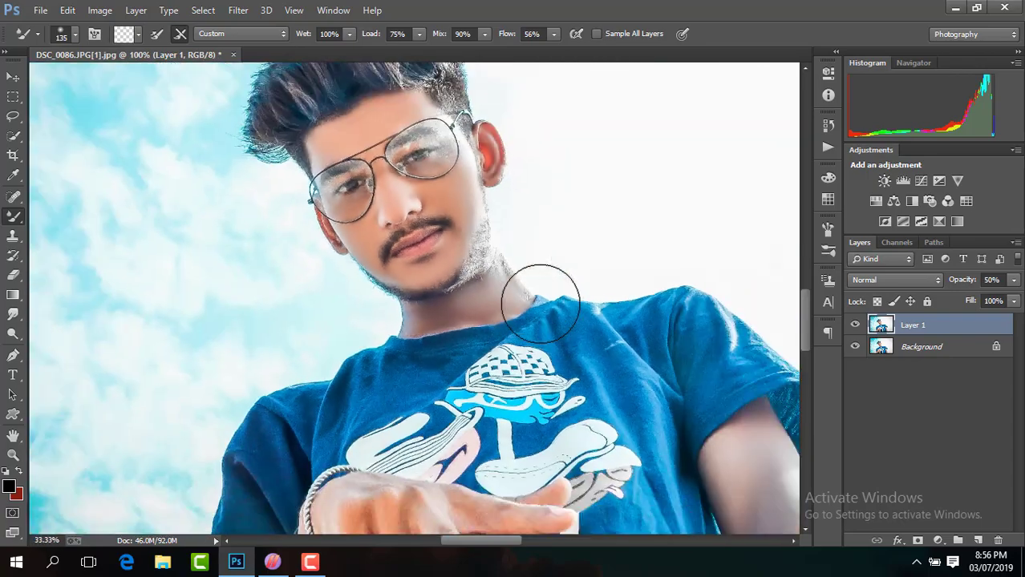
key(ctrl+minus)
key(ctrl+minus)
key(ctrl+plus)
key(ctrl+plus)
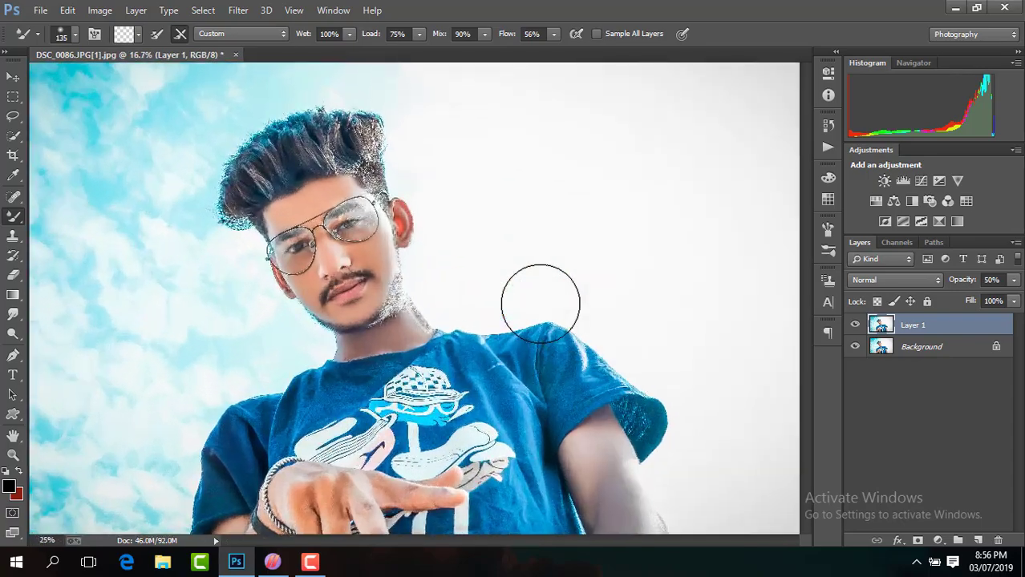
key(ctrl+plus)
drag(487, 540, 554, 539)
drag(801, 349, 801, 408)
click(72, 40)
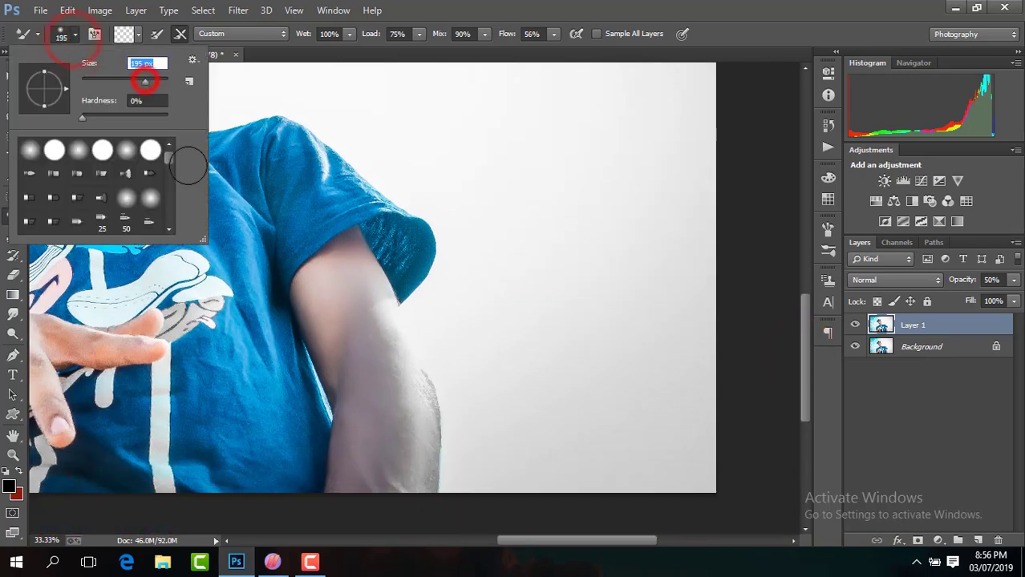
click(355, 304)
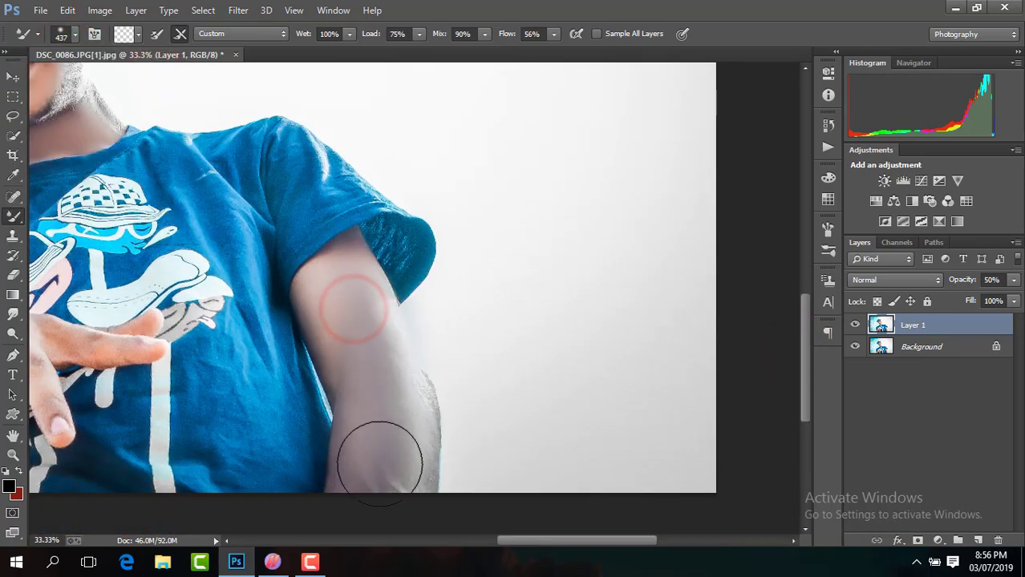
Flatten the image and duplicate the resulting Background into a new layer.
key(ctrl+minus)
key(ctrl+minus)
key(ctrl+minus)
key(ctrl+minus)
key(ctrl+plus)
key(ctrl+plus)
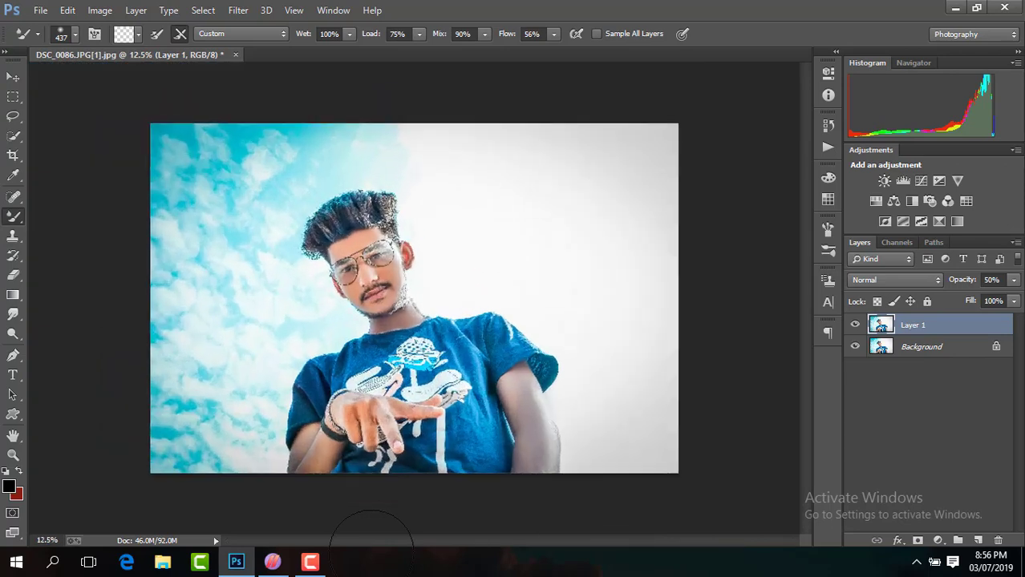
right_click(857, 325)
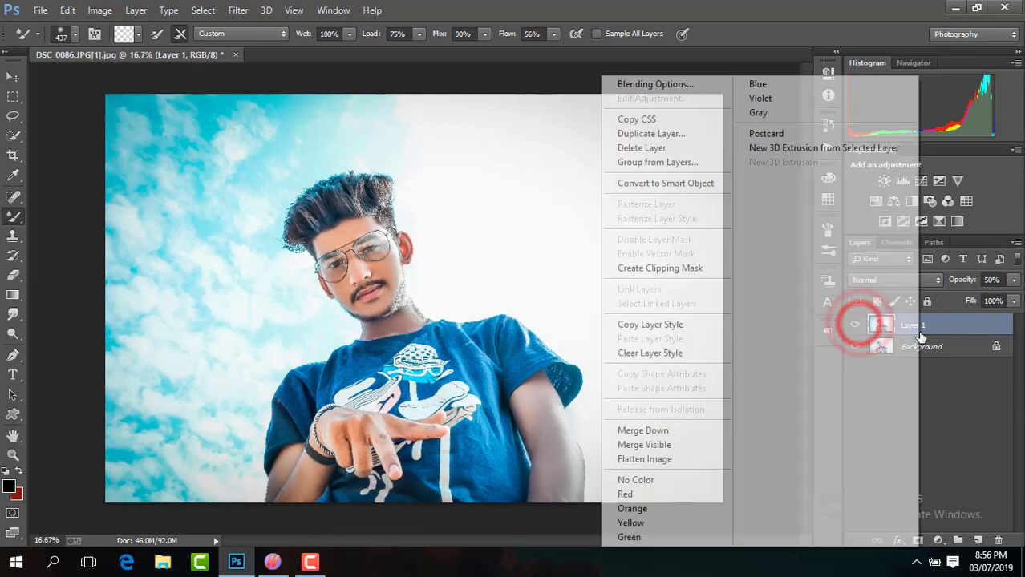
click(681, 453)
key(ctrl+j)
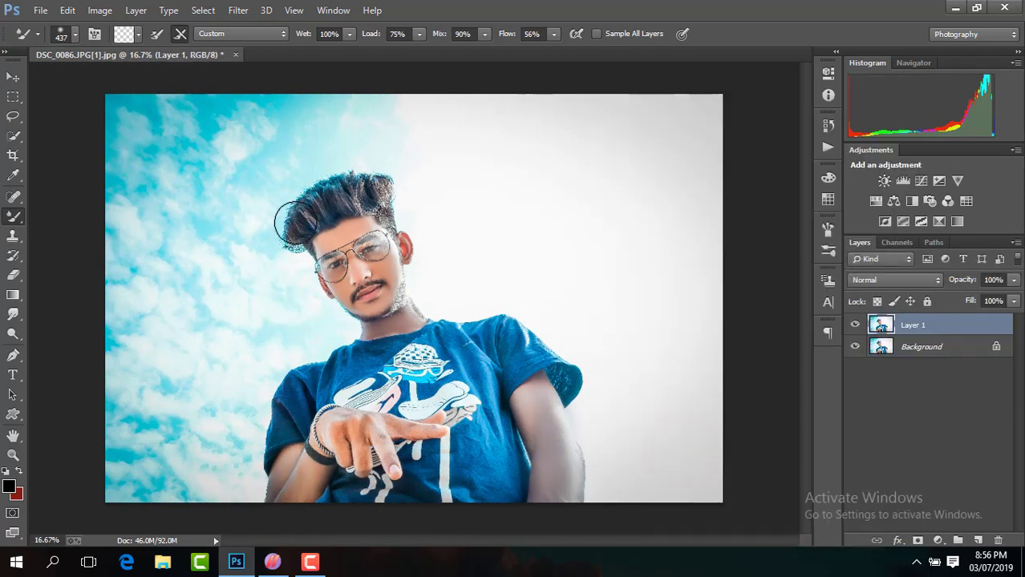
Invert the colors of the duplicate layer and set its blend mode to Vivid Light.
key(ctrl+plus)
key(ctrl+plus)
key(ctrl+plus)
key(ctrl+i)
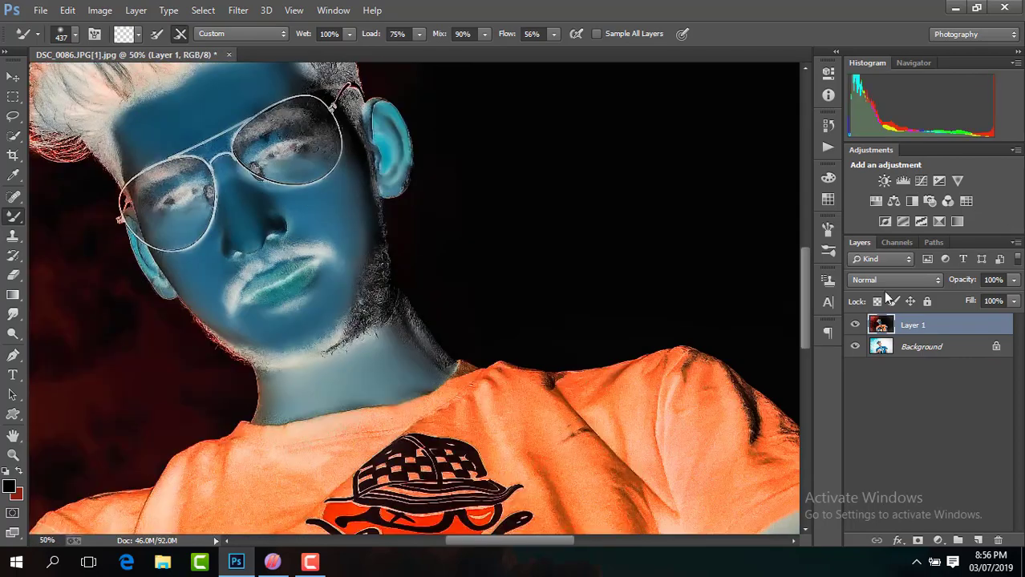
click(887, 279)
click(884, 222)
Apply a High Pass filter to the inverted layer with a reduced radius that still softens the facial skin.
click(249, 8)
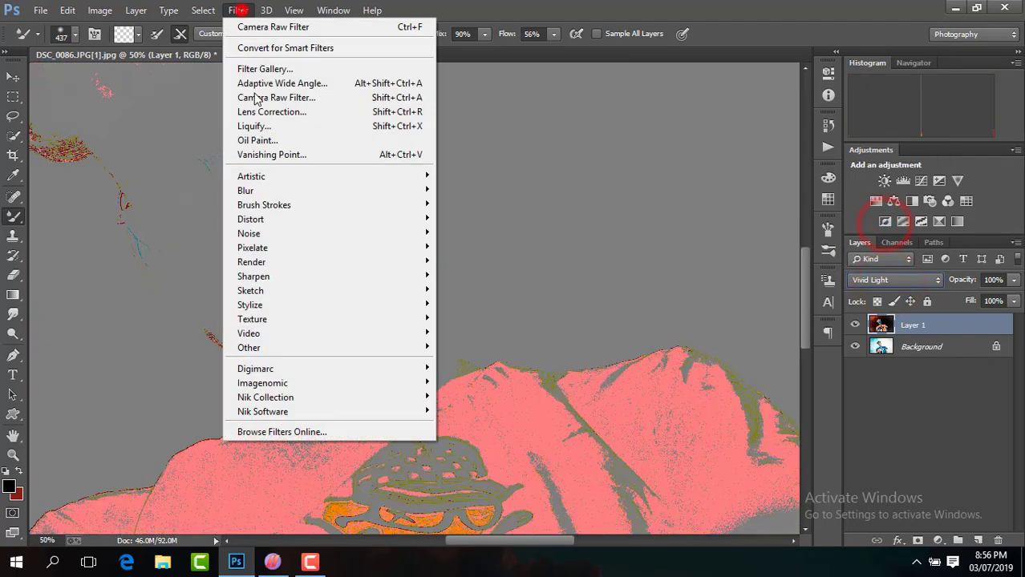
mouse_move(313, 348)
click(473, 424)
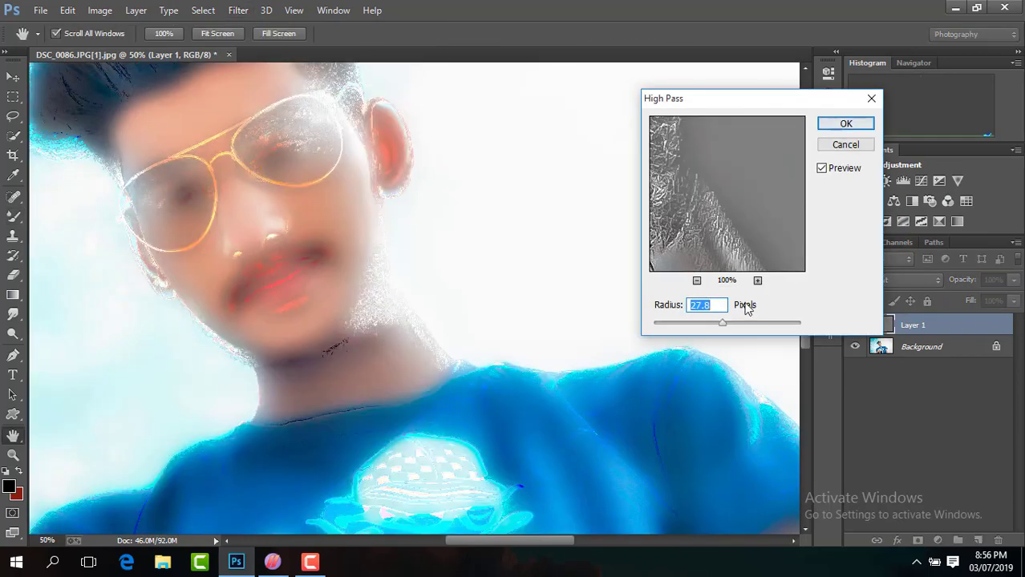
drag(721, 322, 710, 329)
click(846, 123)
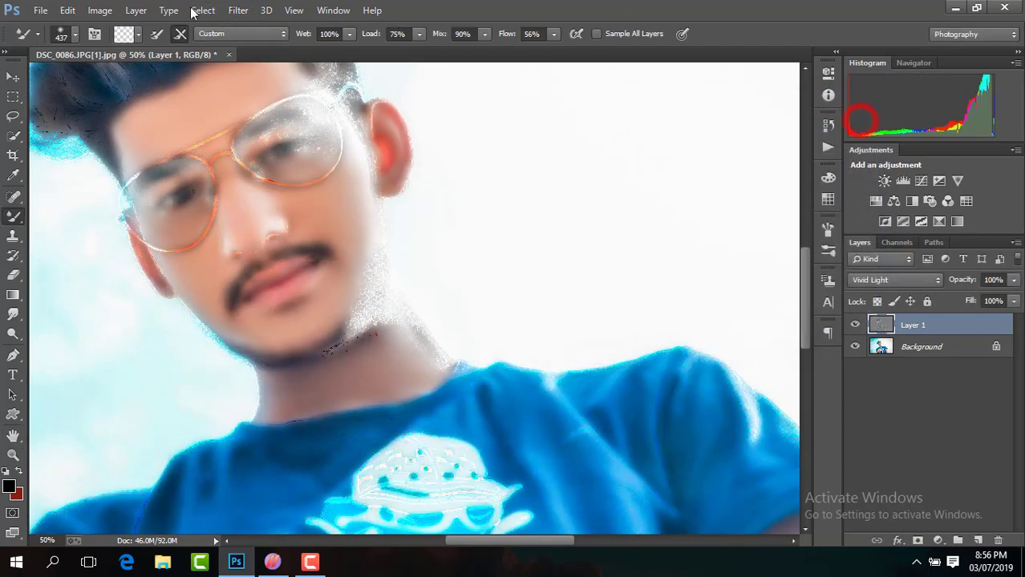
Apply a Gaussian Blur with a 7.8 pixel radius to the high-pass layer.
click(238, 10)
mouse_move(321, 190)
click(505, 295)
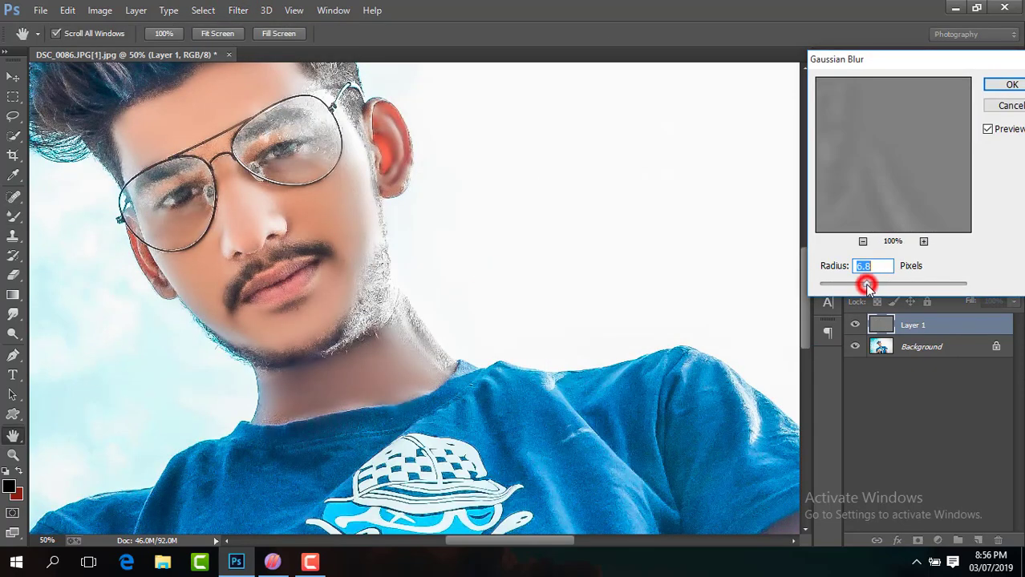
drag(866, 284, 867, 287)
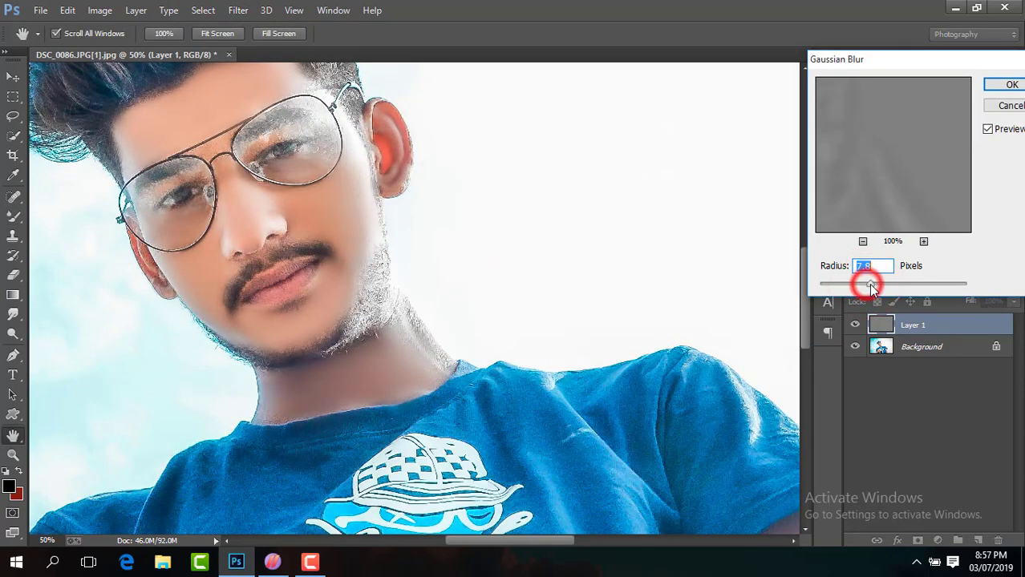
key(ctrl+minus)
key(ctrl+minus)
key(ctrl+minus)
key(ctrl+minus)
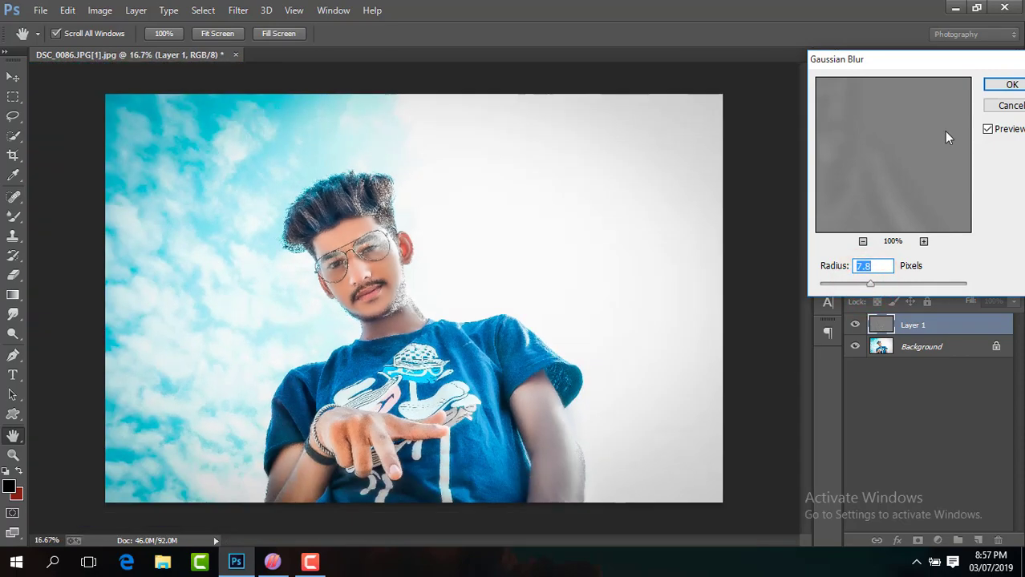
key(ctrl+plus)
key(ctrl+plus)
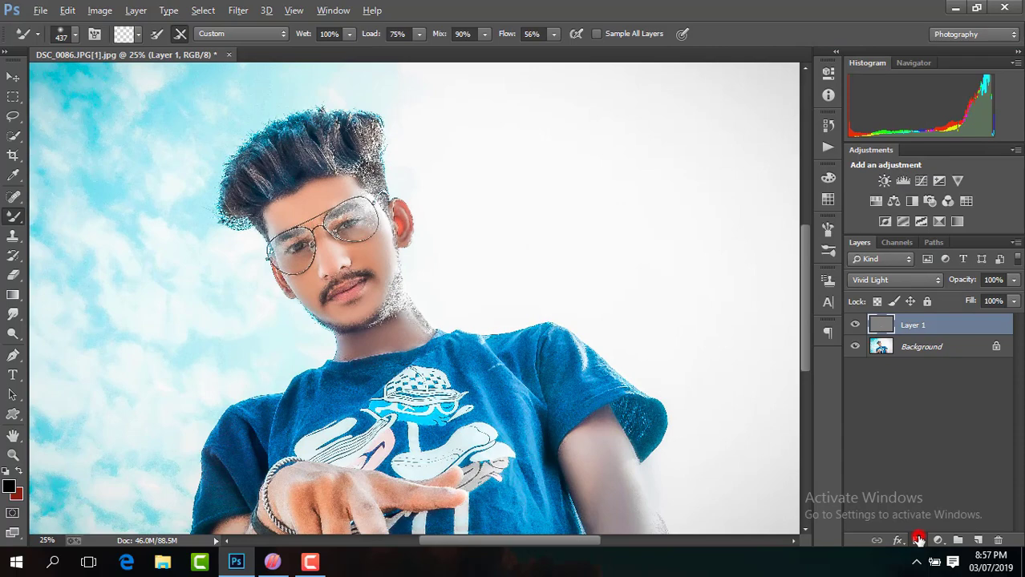
Hide the blurred high-pass layer behind a black mask and set up a soft white Brush at 170 px.
alt+click(918, 540)
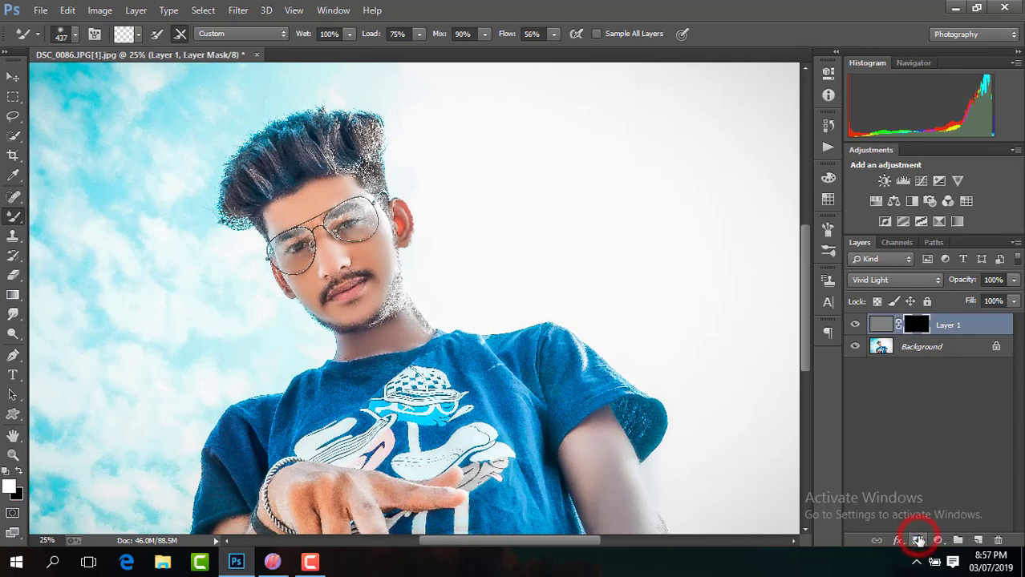
key(ctrl+plus)
right_click(20, 222)
click(56, 206)
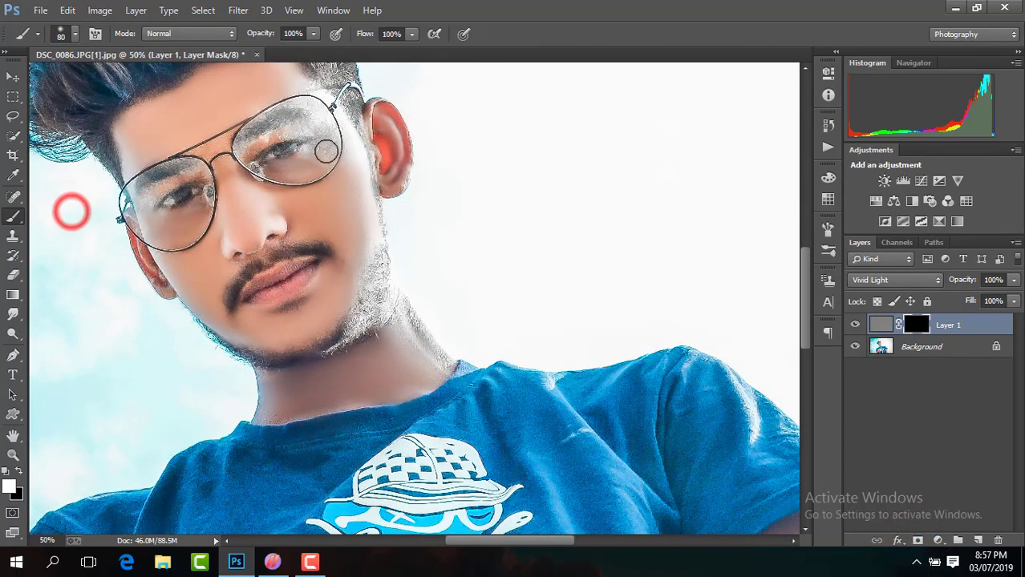
click(75, 34)
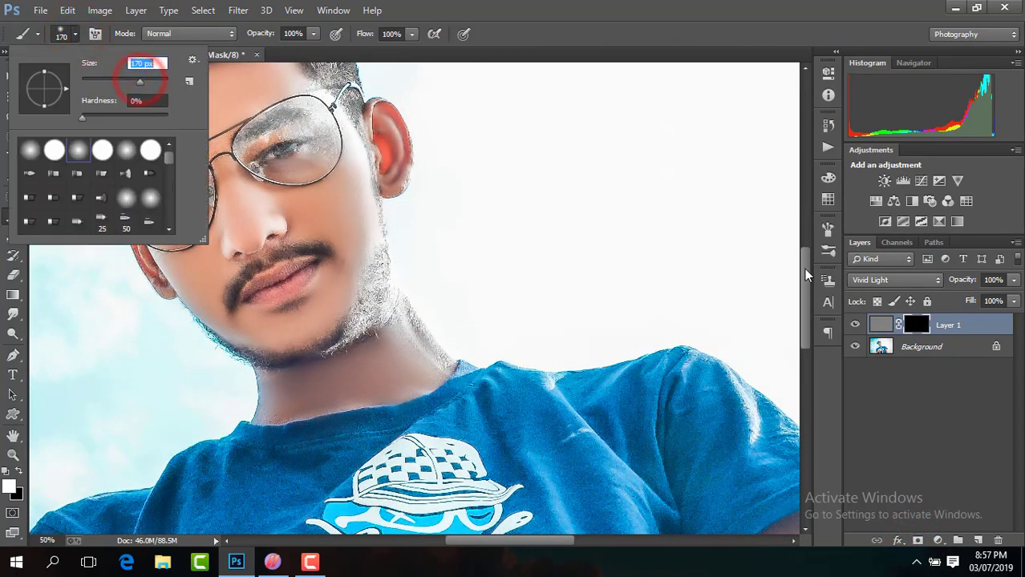
Paint white on the layer mask over the forehead, cheek, nose and chin, and check the effect by toggling the layer's visibility.
drag(804, 270, 804, 258)
mouse_move(254, 135)
mouse_down()
mouse_move(148, 170)
mouse_move(154, 177)
mouse_move(223, 136)
mouse_up()
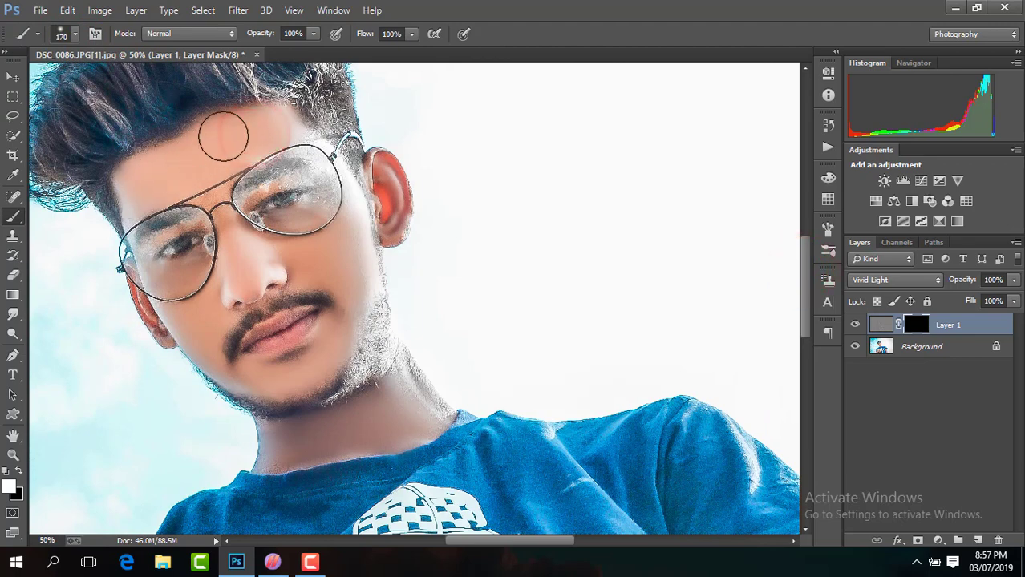
drag(316, 168, 353, 189)
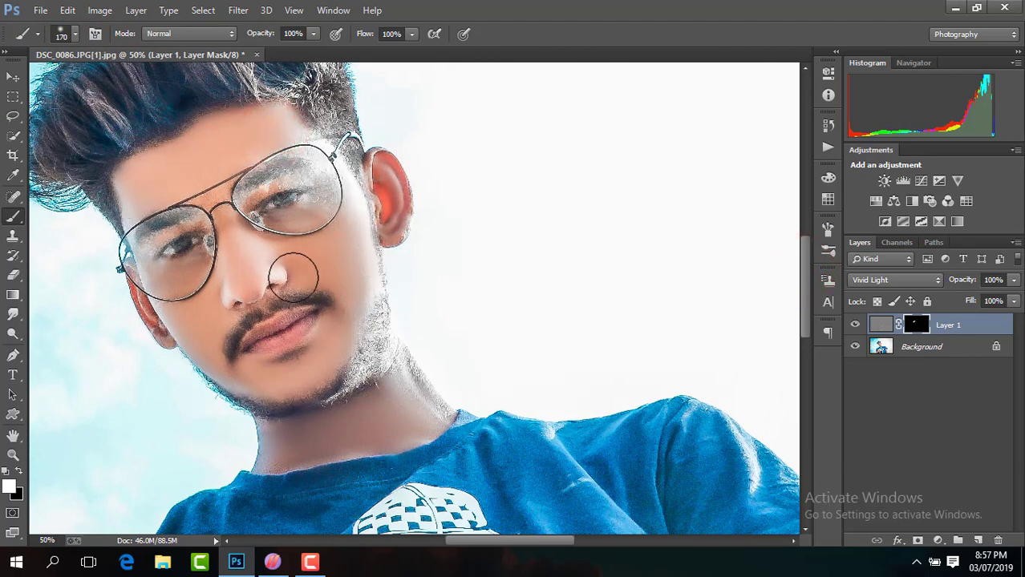
drag(277, 265, 271, 259)
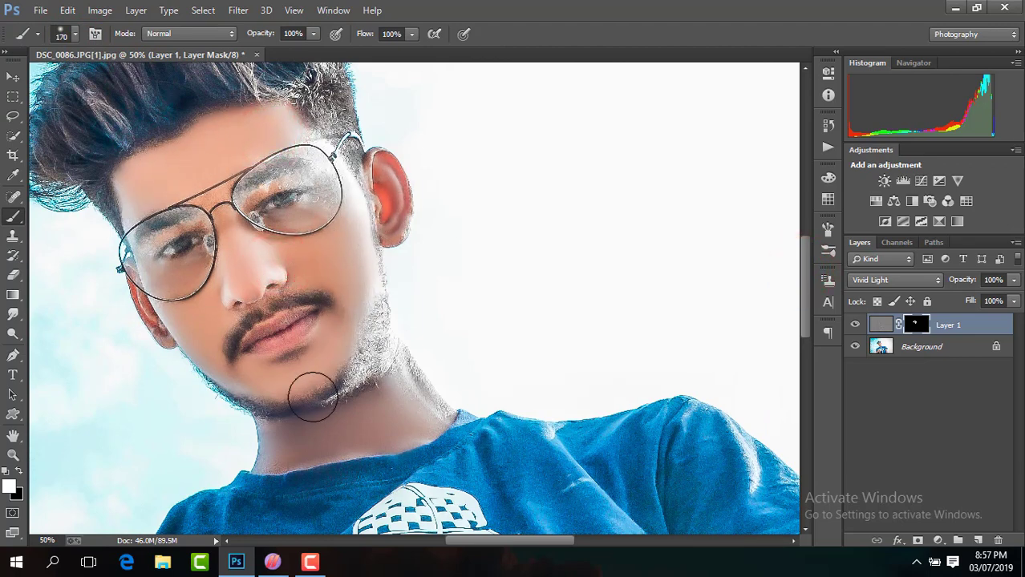
click(855, 326)
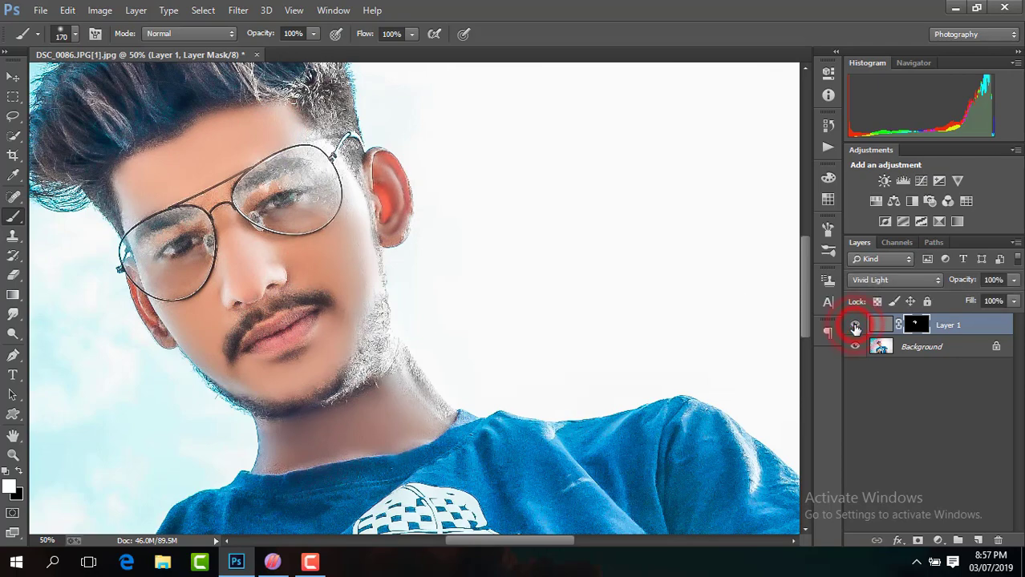
Paint white on the layer mask over the pointing hand, its forearm and the other bare arm, comparing with the layer hidden.
mouse_move(808, 277)
mouse_down()
mouse_move(808, 299)
mouse_move(794, 282)
mouse_up()
click(286, 296)
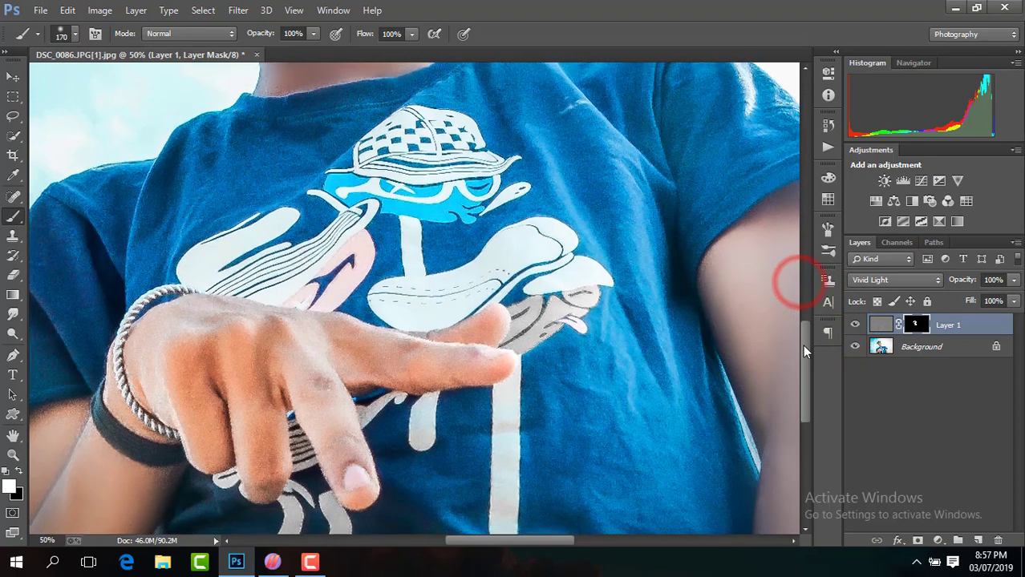
key(ctrl+minus)
drag(286, 387, 277, 391)
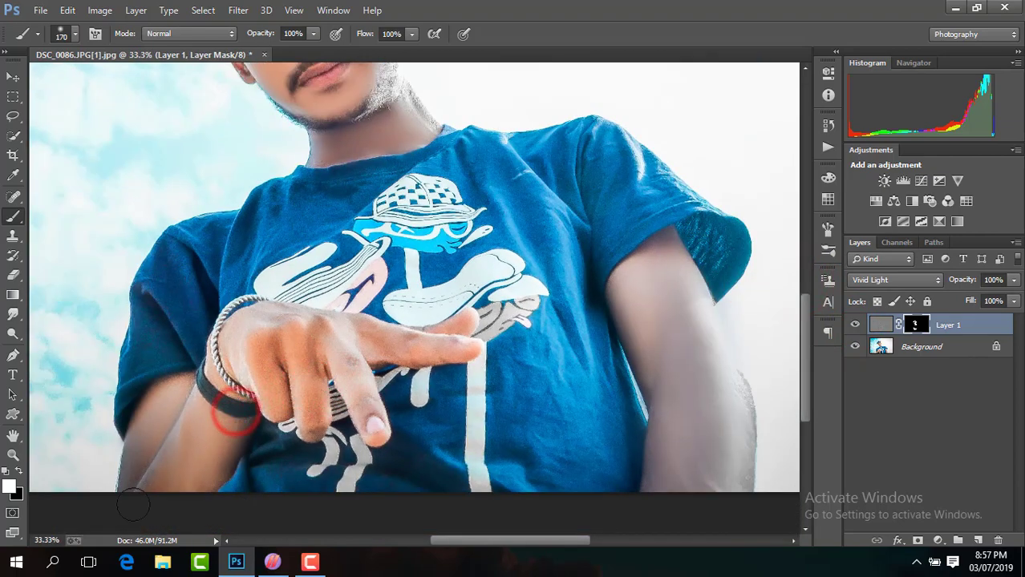
click(847, 331)
click(847, 331)
click(846, 334)
click(847, 332)
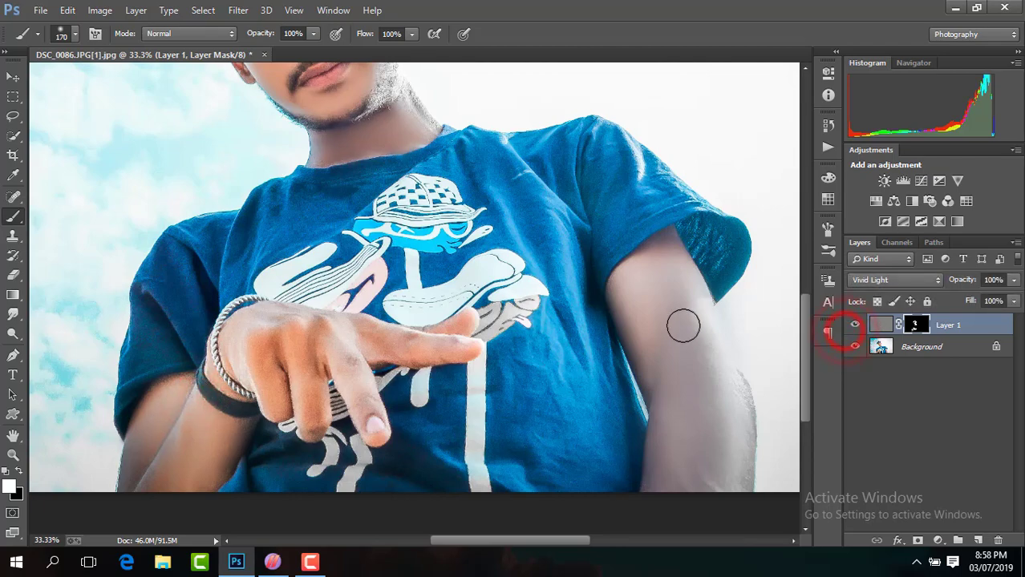
mouse_move(688, 351)
mouse_down()
mouse_move(664, 443)
mouse_move(694, 508)
mouse_move(736, 458)
mouse_move(735, 496)
mouse_up()
Flatten the masked smoothing layer into the image and duplicate the Background again as a new layer.
key(ctrl+minus)
key(ctrl+minus)
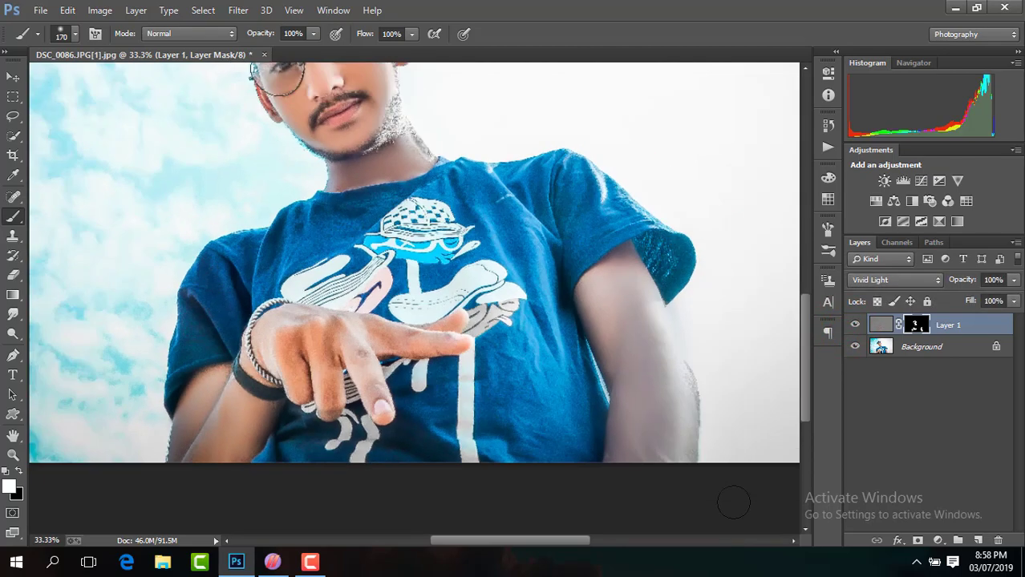
right_click(969, 327)
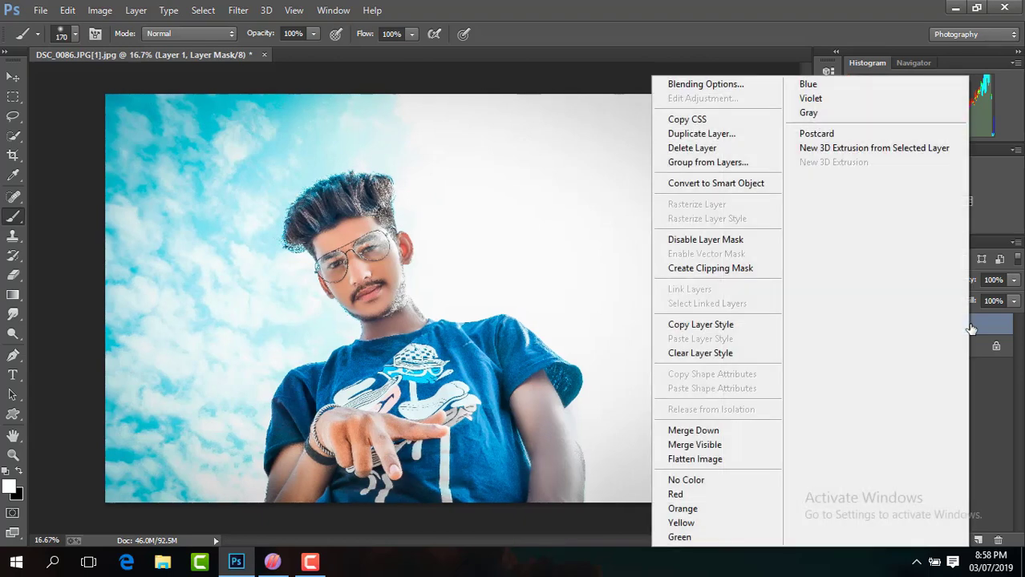
click(742, 460)
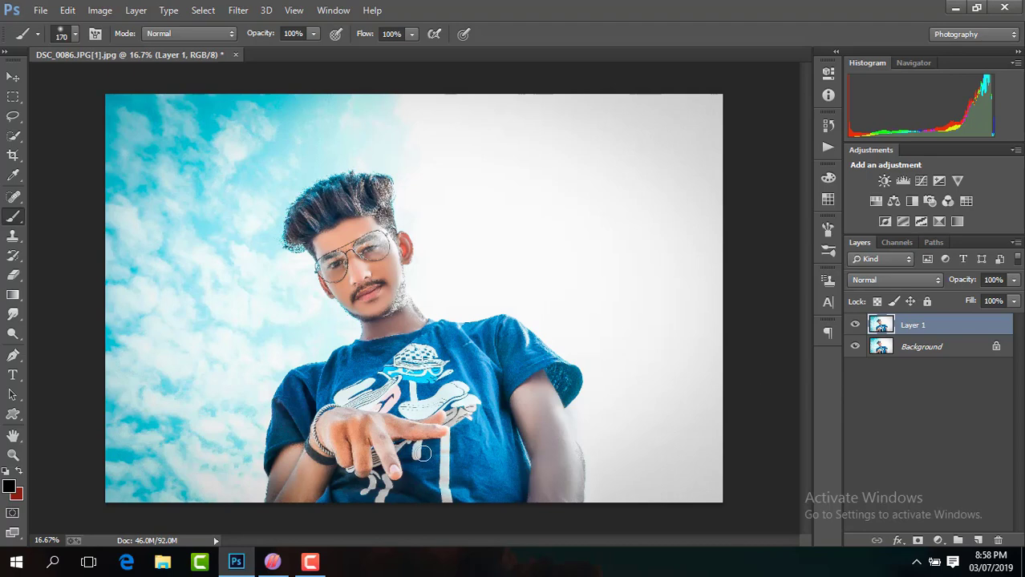
click(239, 11)
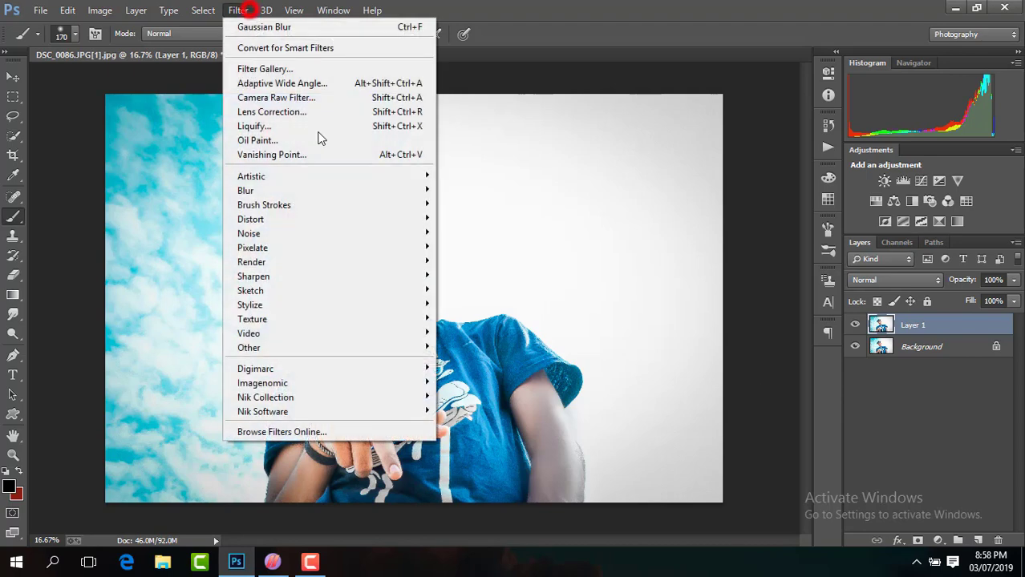
click(754, 345)
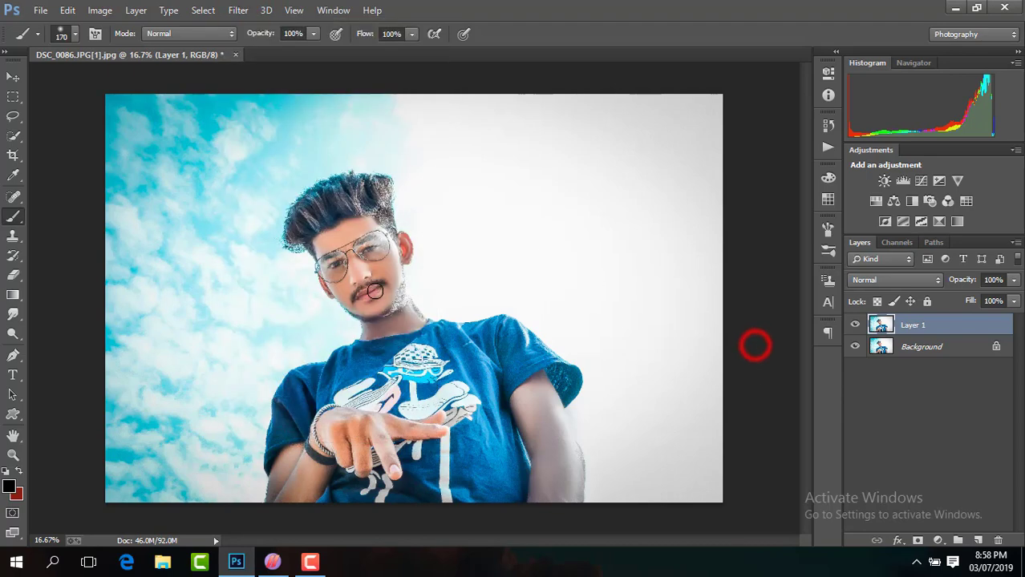
click(40, 10)
click(148, 225)
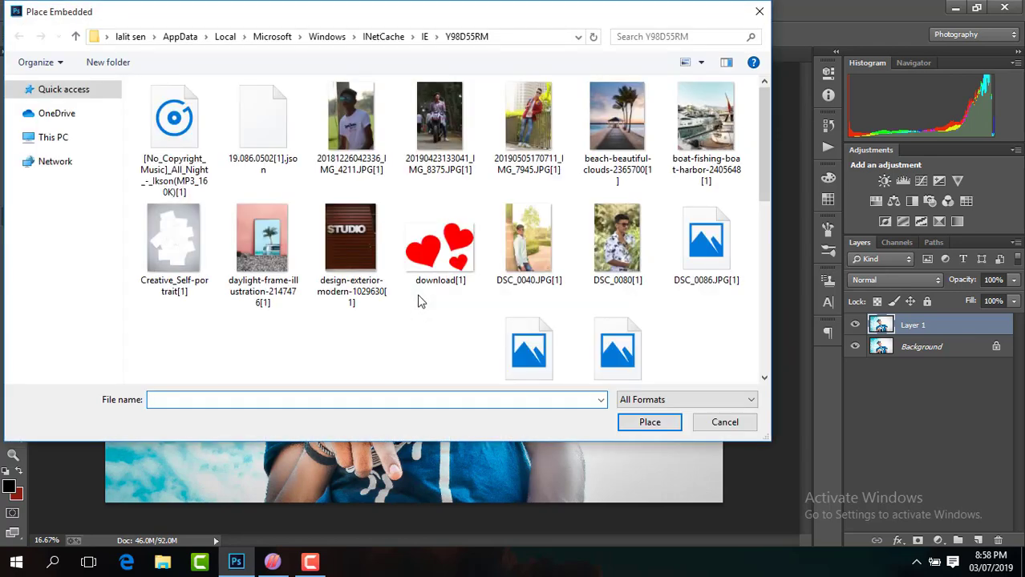
click(60, 318)
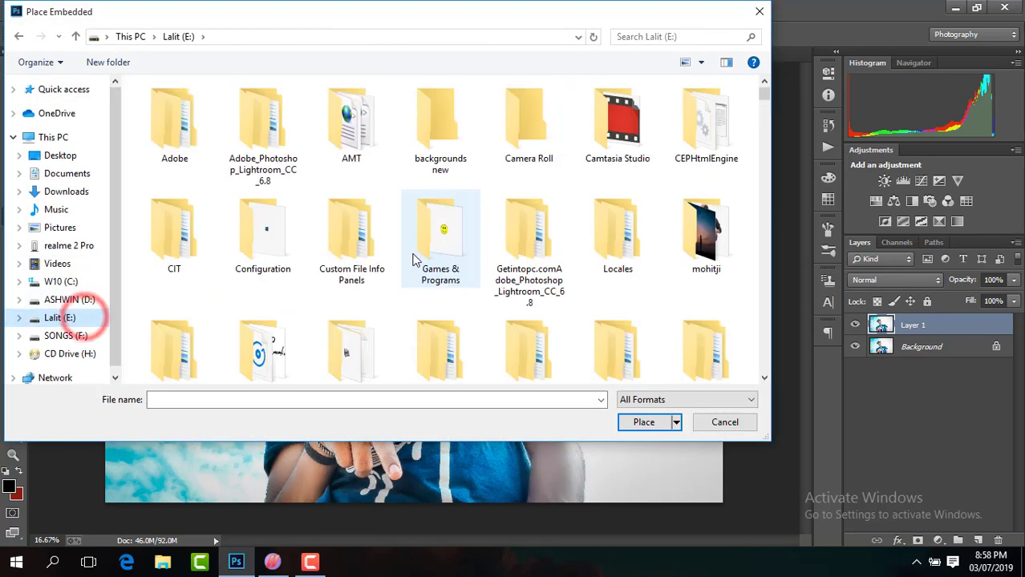
drag(767, 99, 771, 134)
double_click(265, 213)
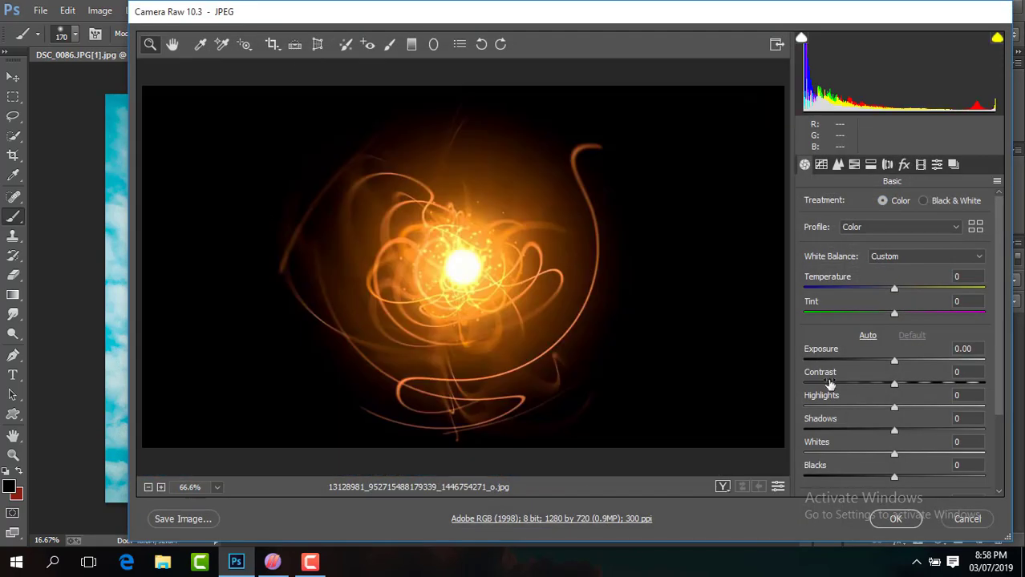
click(894, 519)
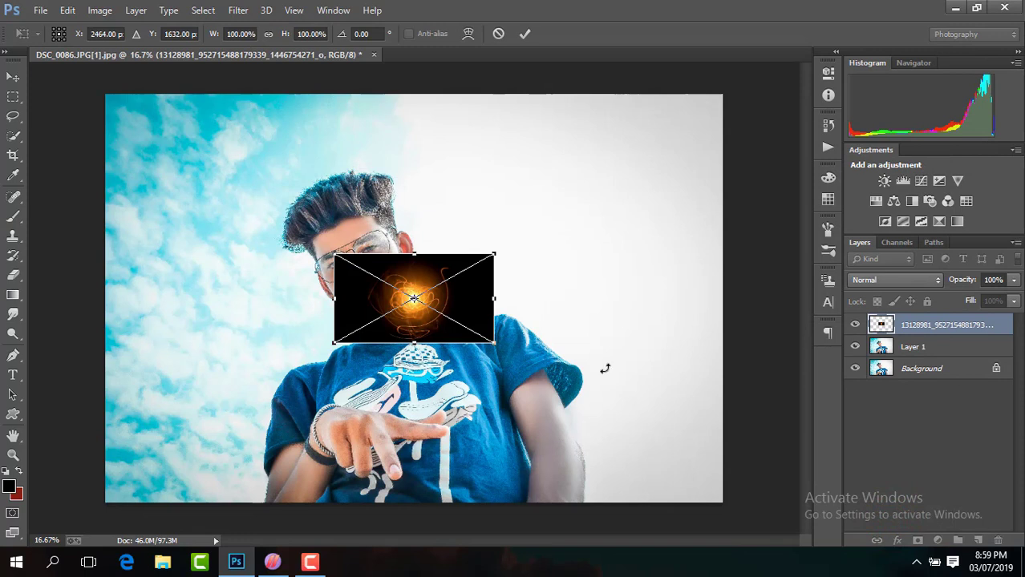
Enlarge the placed orange light image to about 128.75% and set its blend mode to Screen.
drag(495, 343, 513, 355)
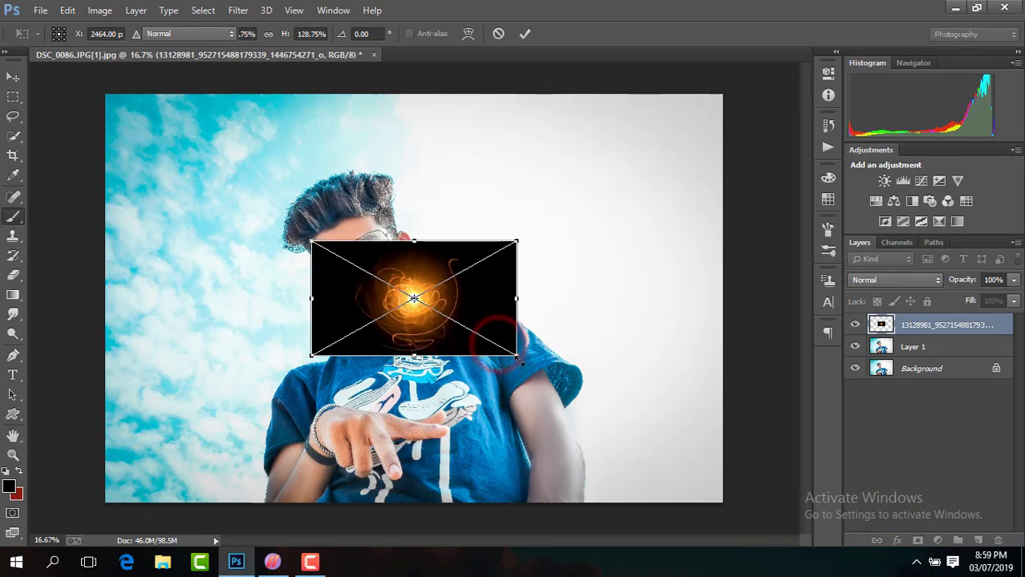
key(Return)
click(907, 280)
click(917, 128)
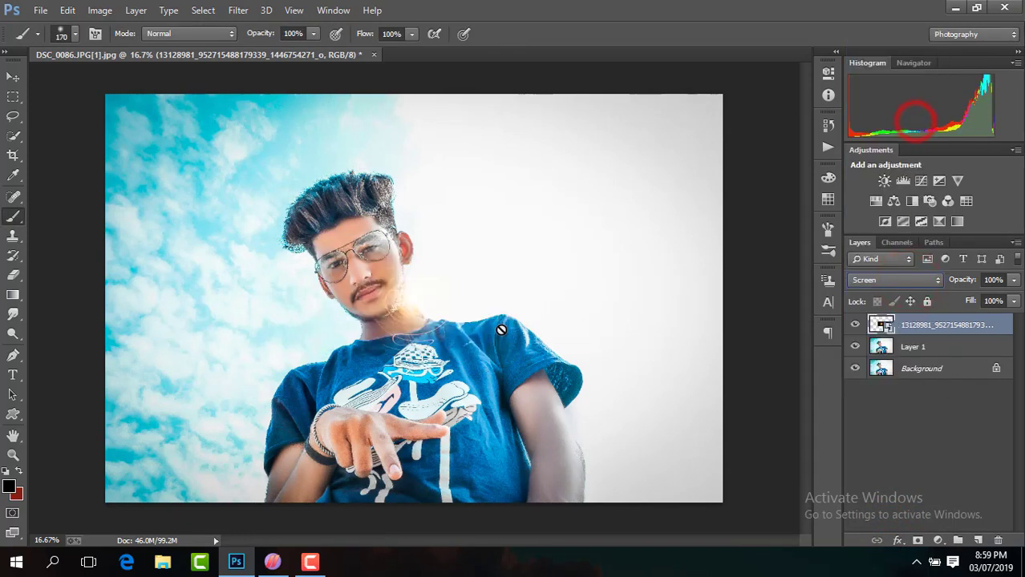
Move the light layer up beside the hair and apply a Gaussian Blur with a 37.4-pixel radius.
click(13, 79)
drag(465, 297, 452, 204)
click(238, 10)
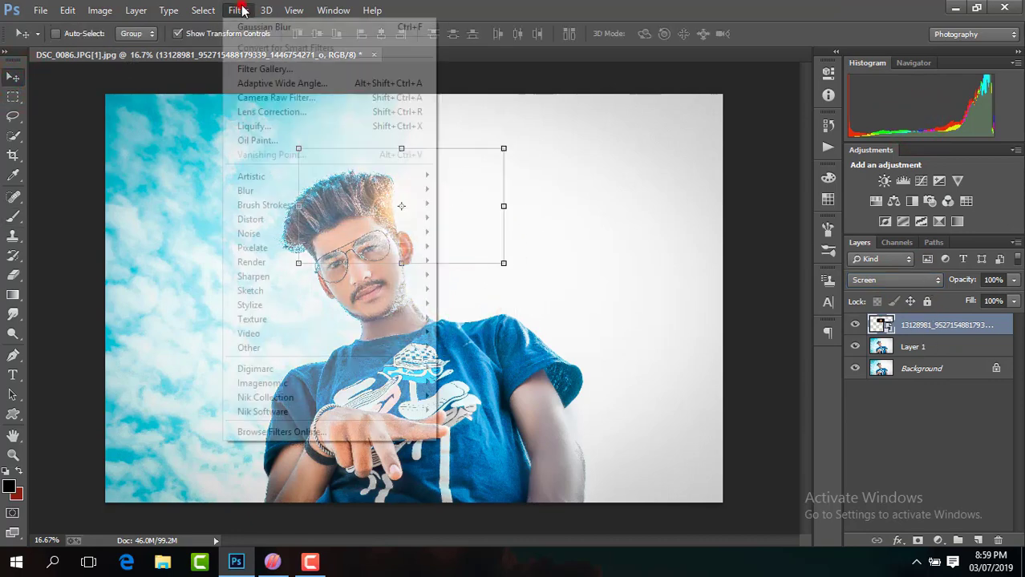
mouse_move(308, 191)
click(498, 297)
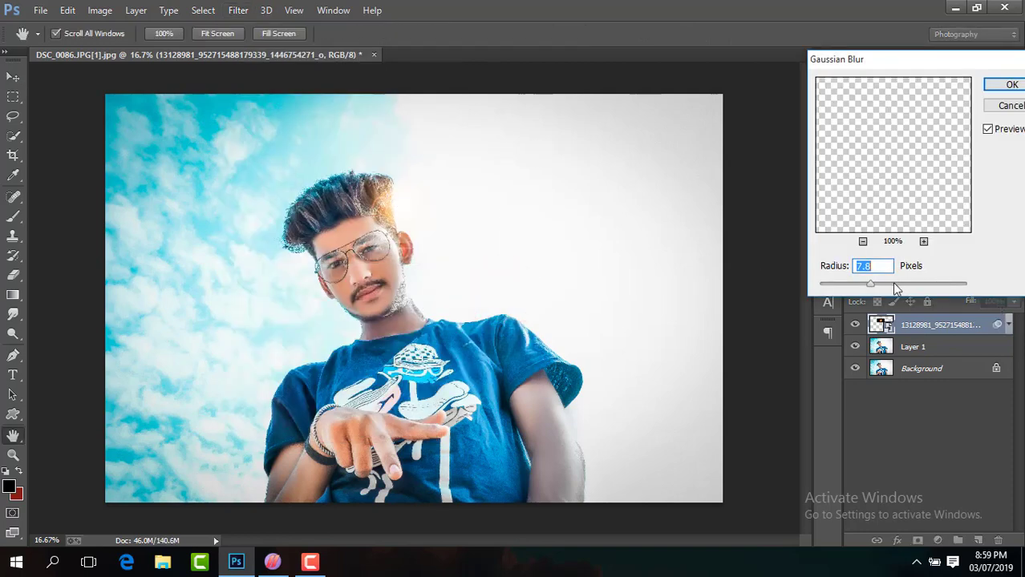
key(ctrl+minus)
key(ctrl+minus)
key(ctrl+minus)
key(ctrl+minus)
key(ctrl+minus)
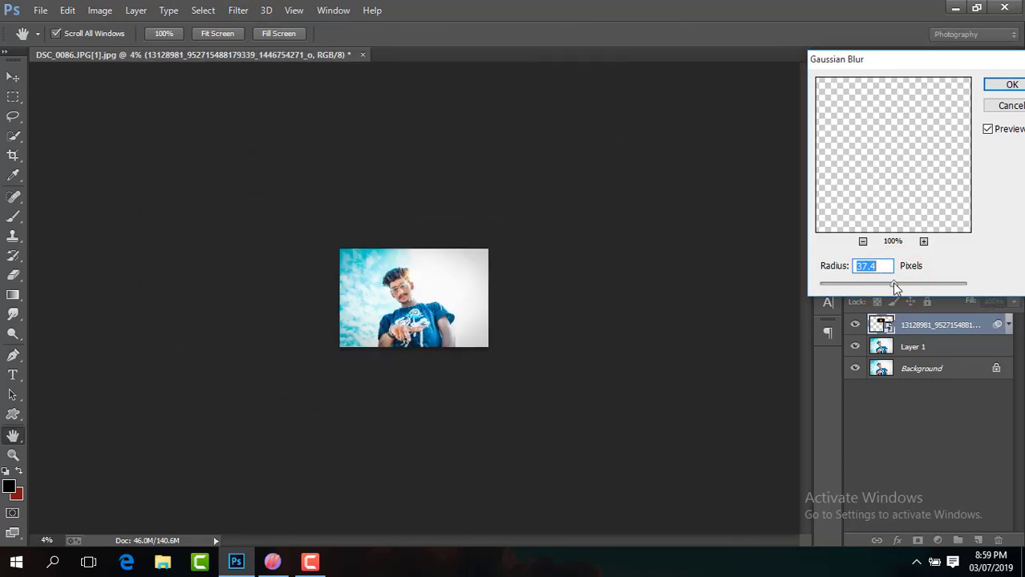
key(ctrl+minus)
key(ctrl+minus)
key(ctrl+minus)
key(ctrl+minus)
key(ctrl+minus)
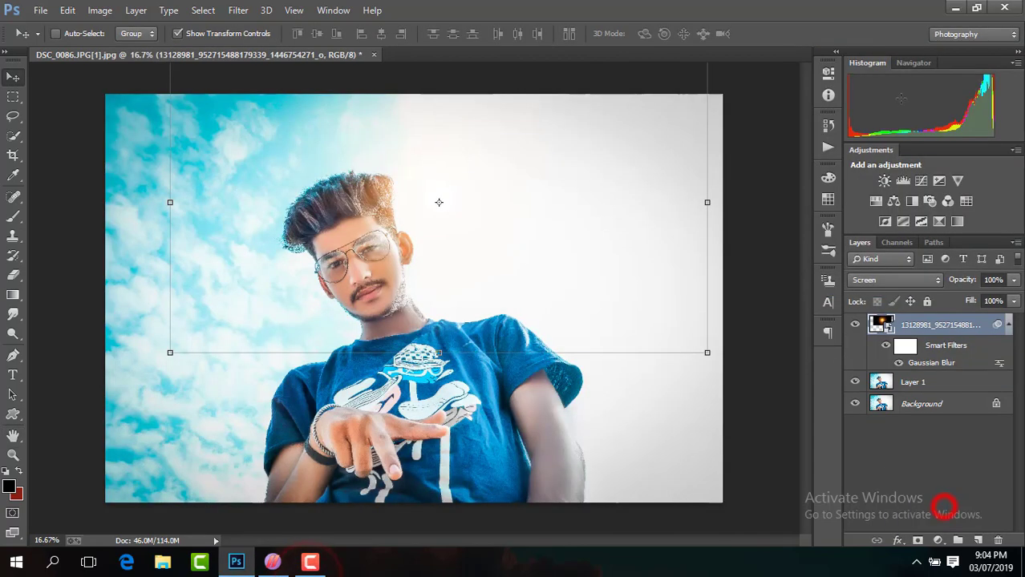
Compare the portrait with the light layer hidden and shown, and flatten the image.
click(856, 326)
click(856, 325)
click(856, 325)
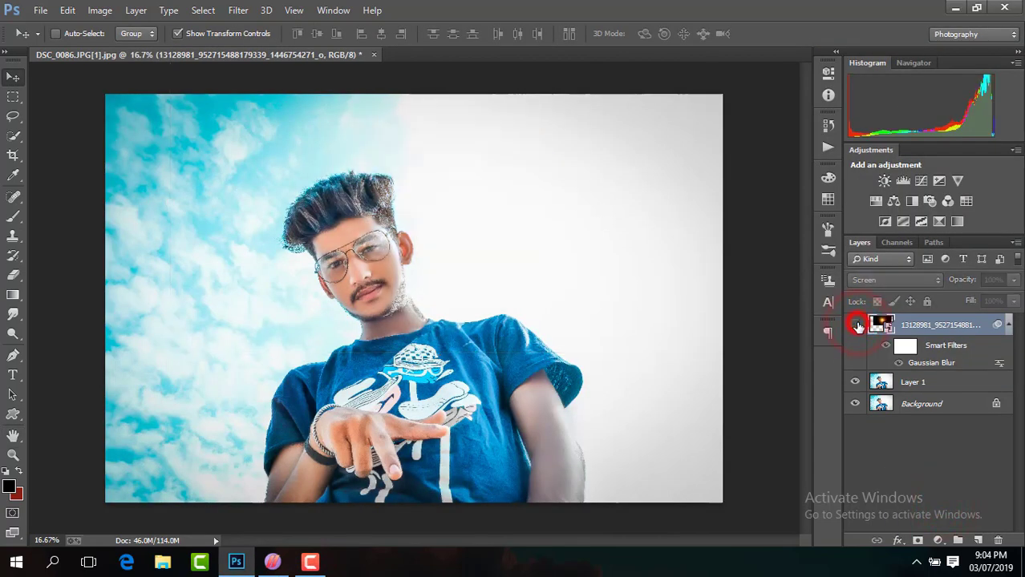
click(857, 326)
drag(568, 258, 570, 257)
right_click(918, 331)
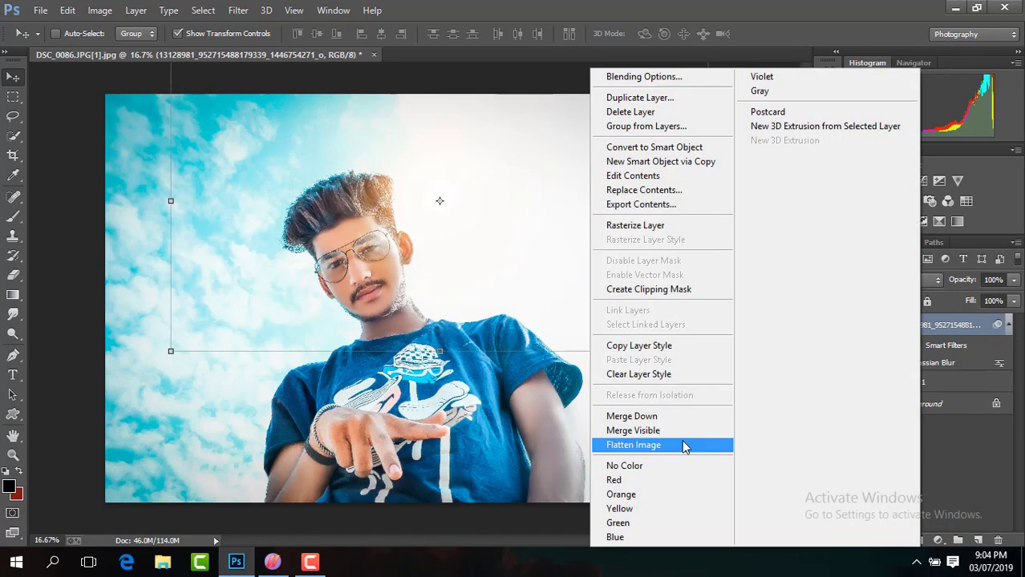
click(681, 442)
key(ctrl+minus)
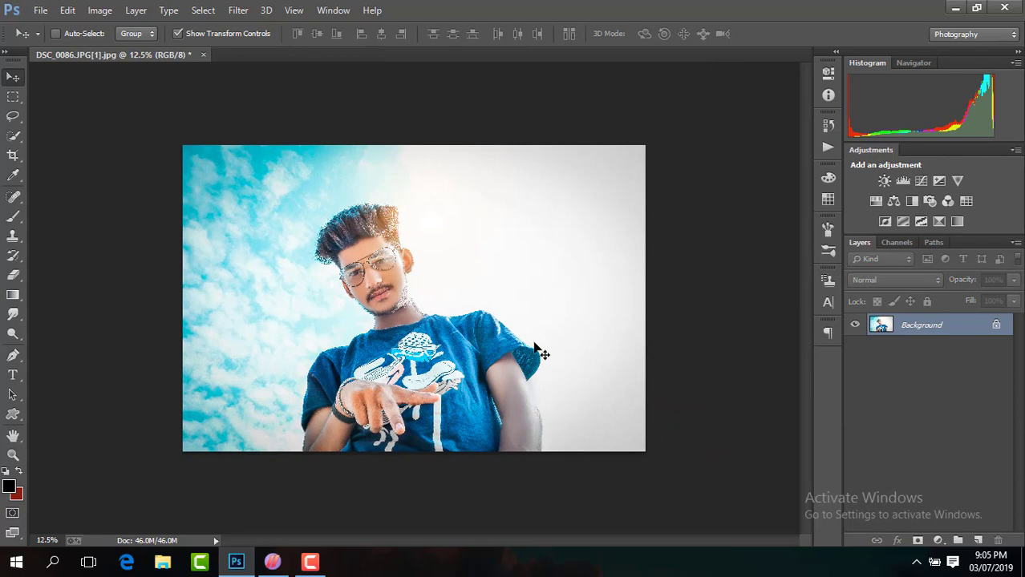
Start placing an embedded image from the E: drive into the flattened portrait.
click(40, 10)
click(157, 222)
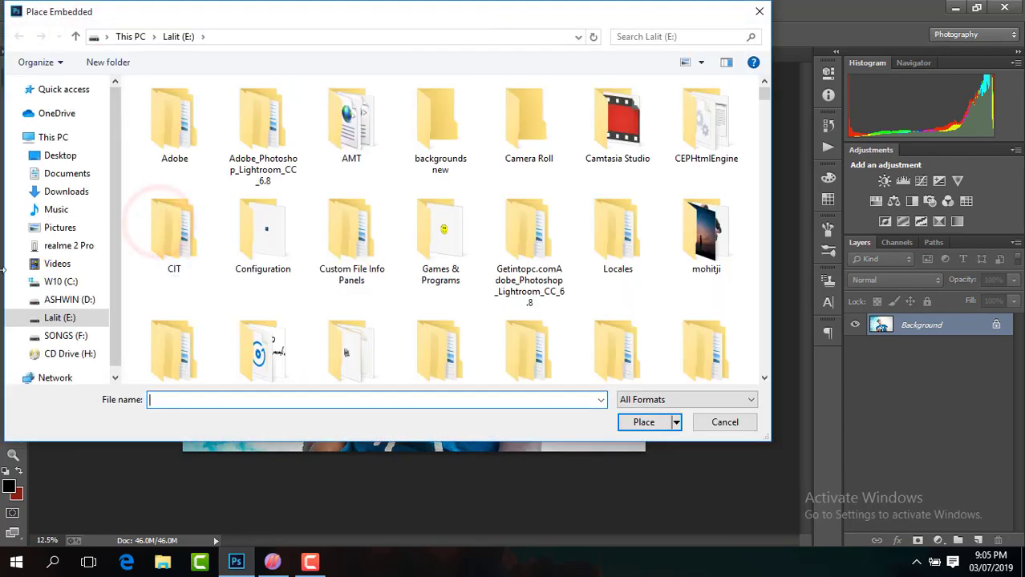
click(320, 565)
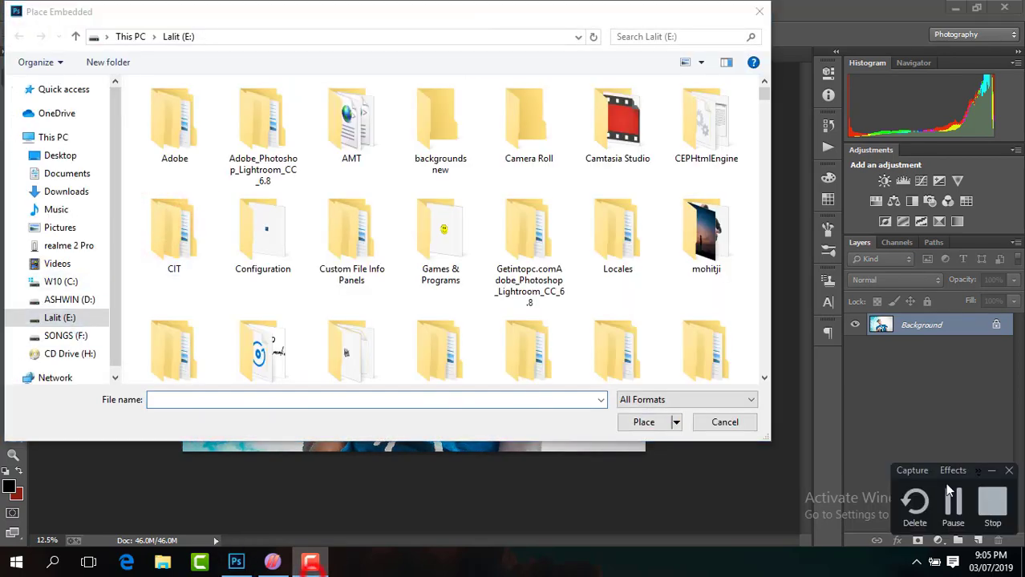
click(954, 510)
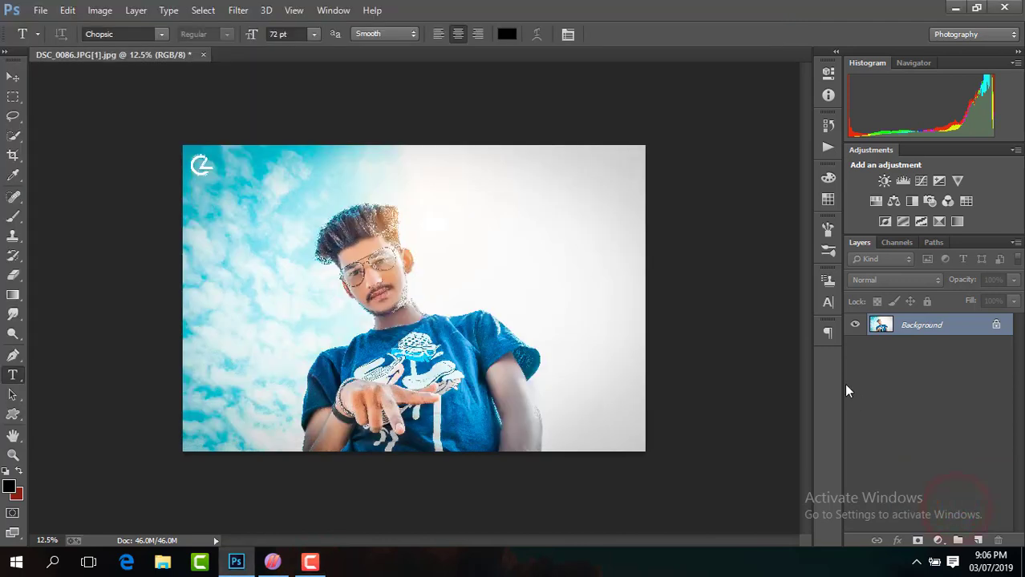
Add the black text TREND in 72 pt Chopsic on the pale sky beside the man's head.
click(725, 258)
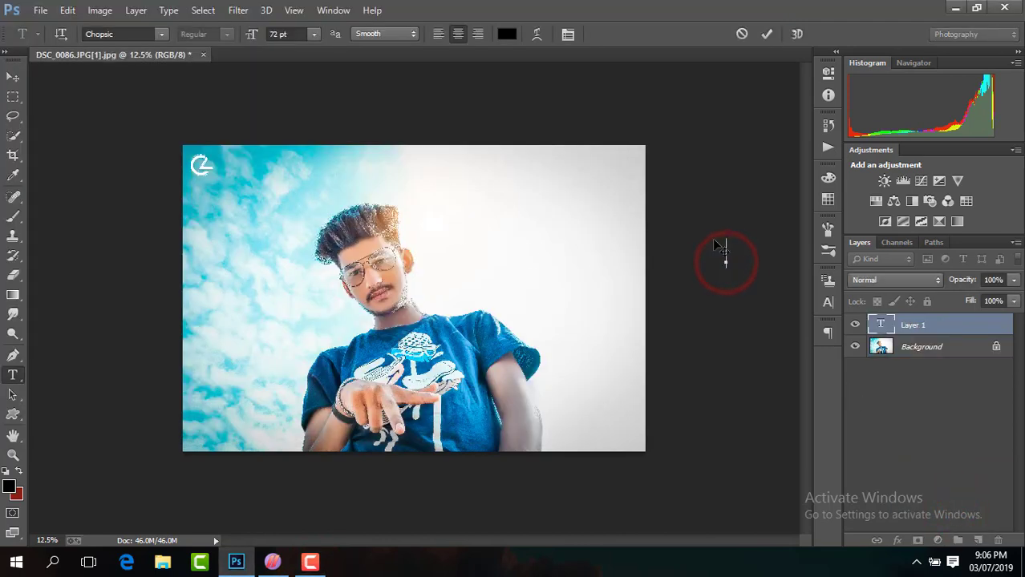
click(742, 35)
click(458, 230)
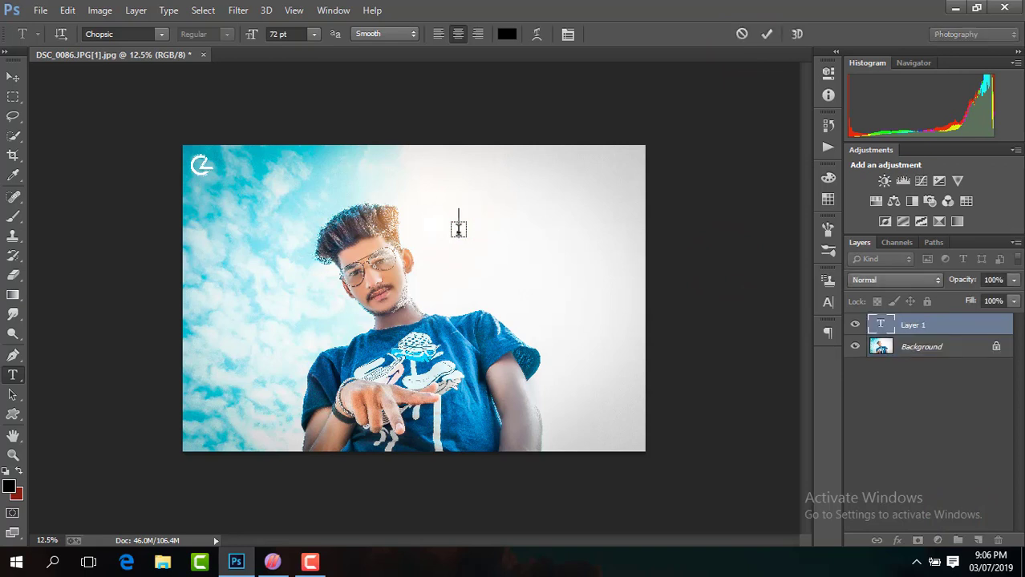
text(TREND)
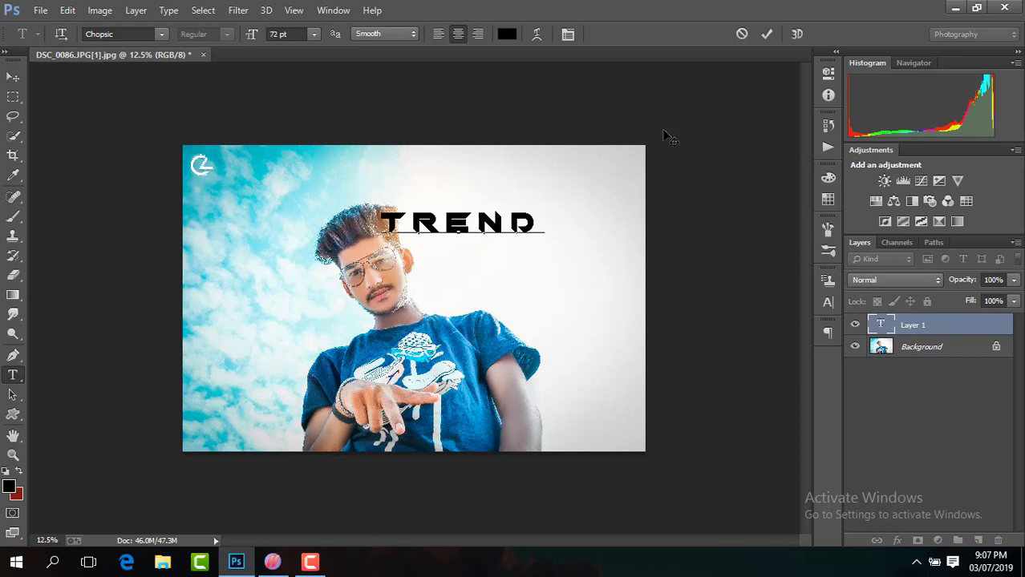
click(766, 34)
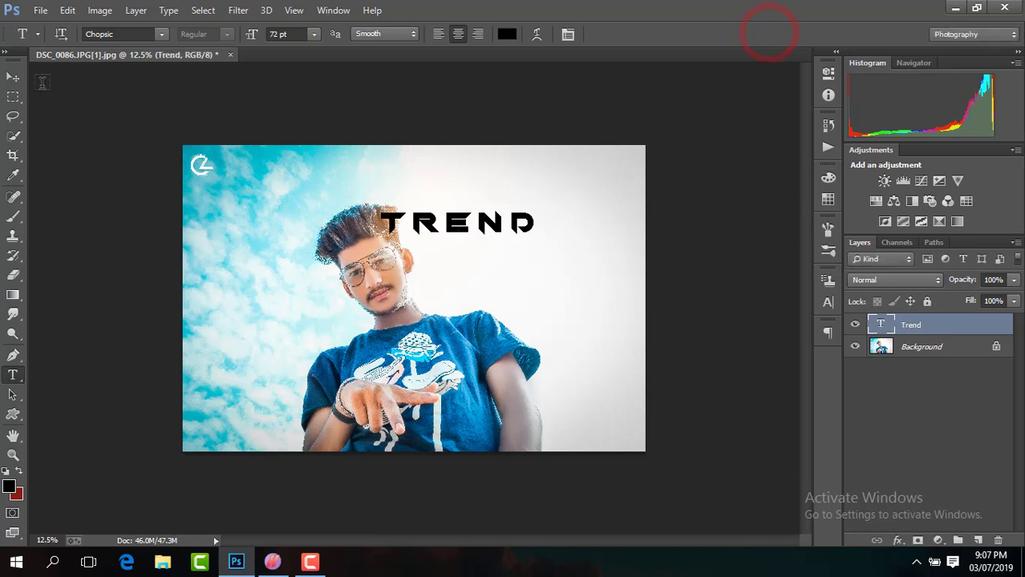
Move the TREND text clear of the hair into the pale sky and rotate it 90° clockwise.
click(12, 80)
drag(435, 217, 489, 249)
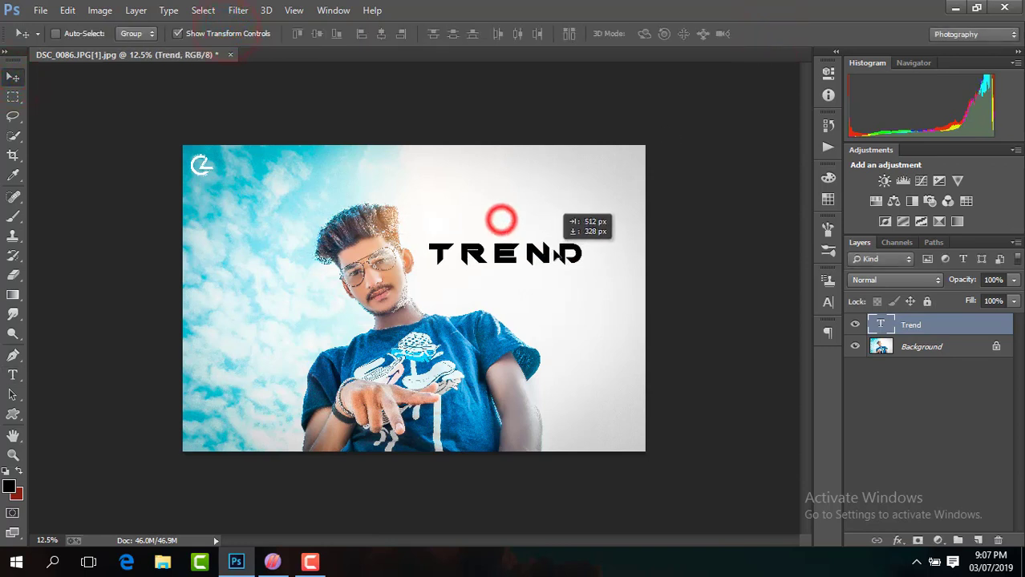
click(599, 250)
right_click(599, 249)
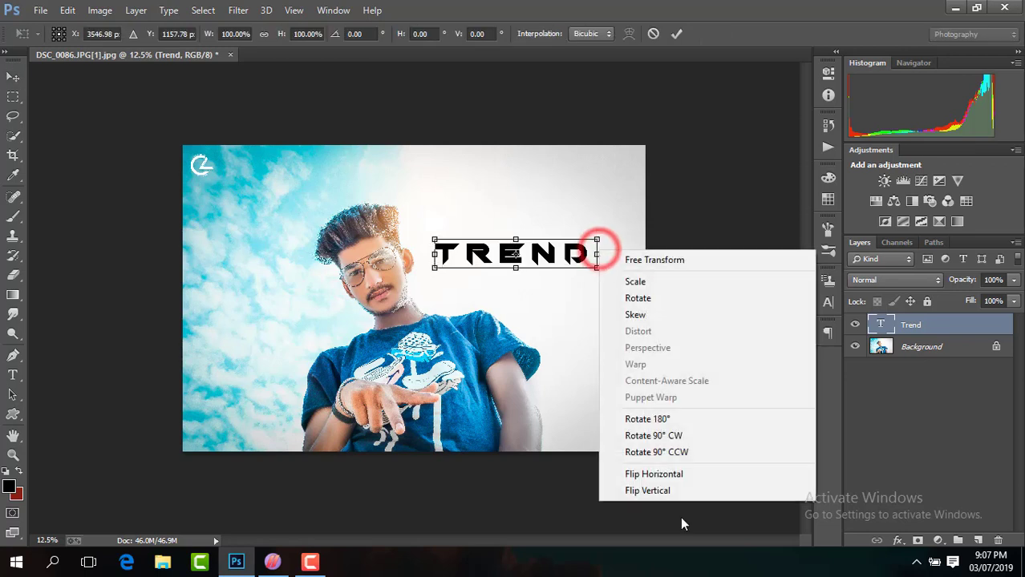
click(661, 440)
click(675, 34)
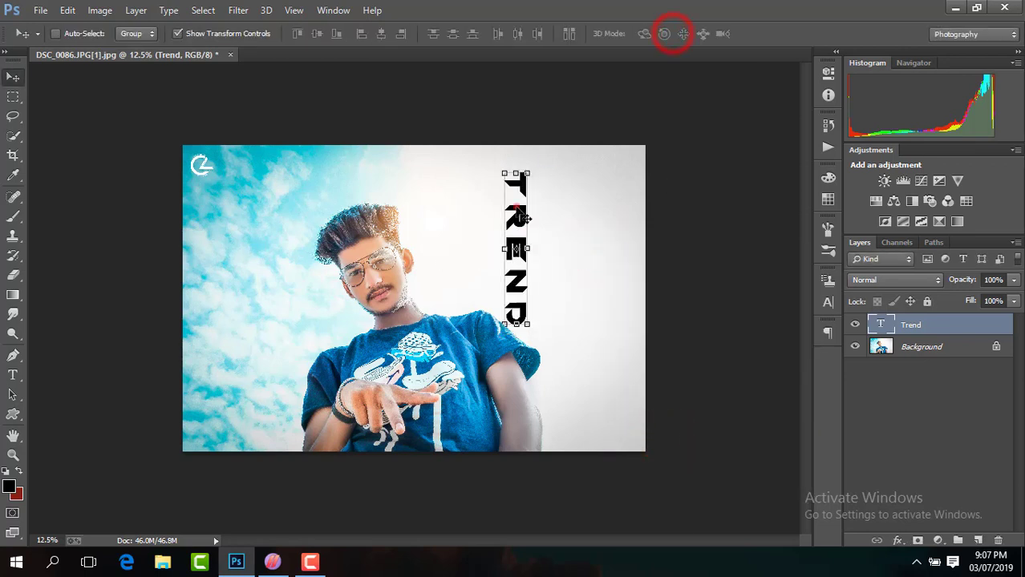
Move the vertical TREND text into the blank area beyond the shoulder and scale it to about 144.23%.
drag(516, 207, 576, 266)
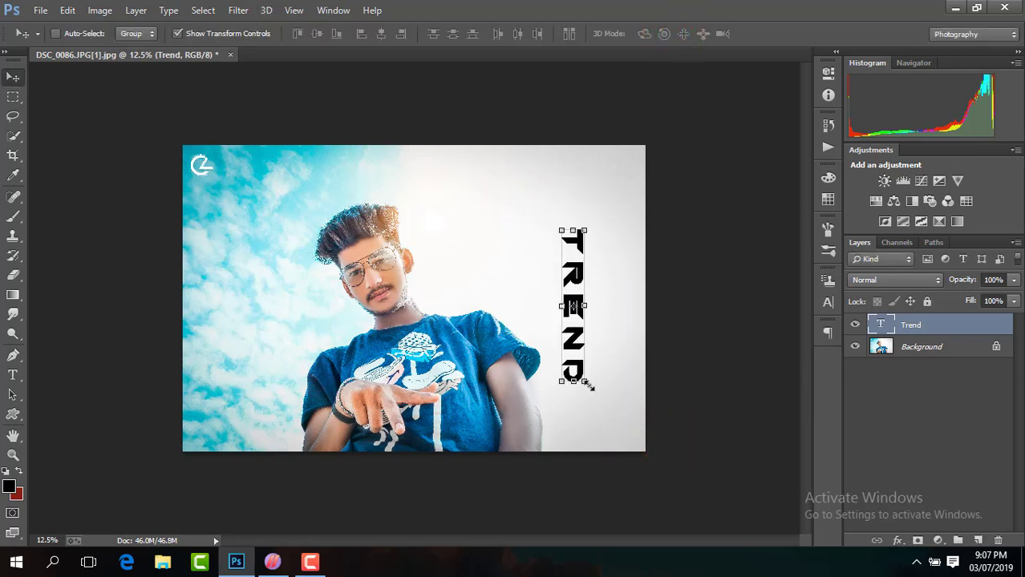
drag(588, 386, 624, 416)
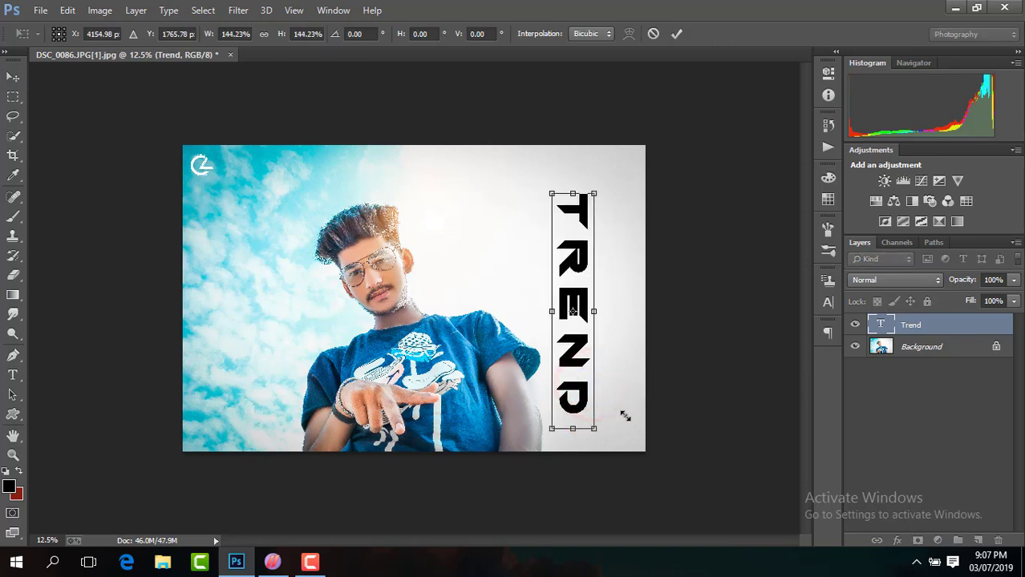
key(Return)
click(224, 36)
drag(594, 309, 591, 304)
Lower the TREND text layer's opacity to 37% and merge the visible layers.
click(1013, 279)
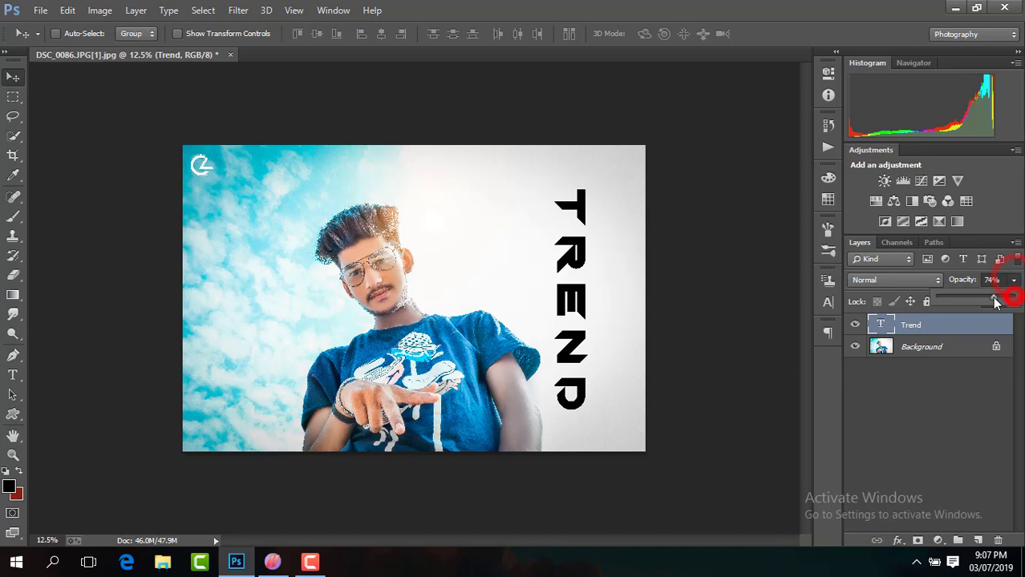
drag(994, 301, 963, 297)
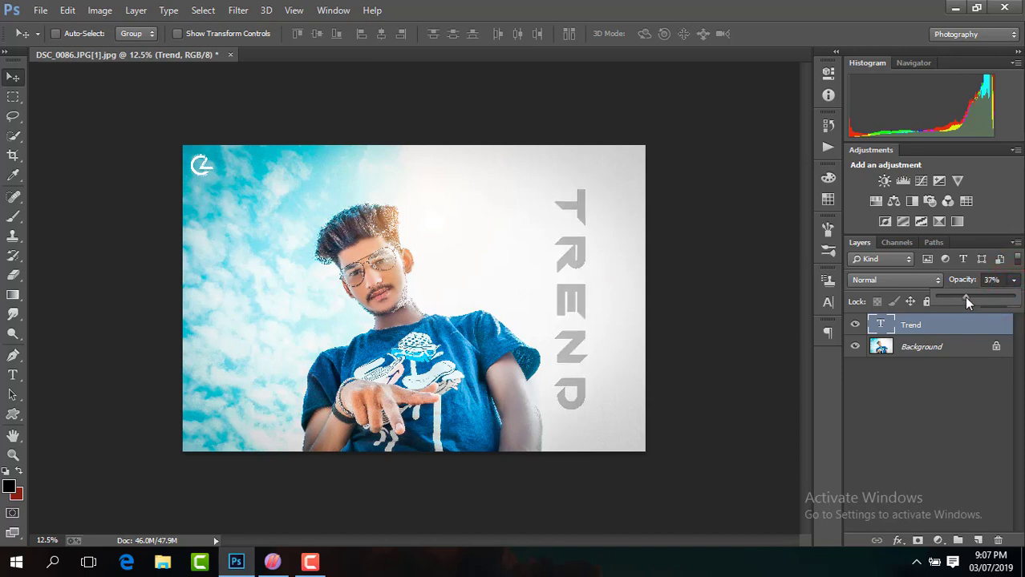
right_click(936, 346)
click(910, 454)
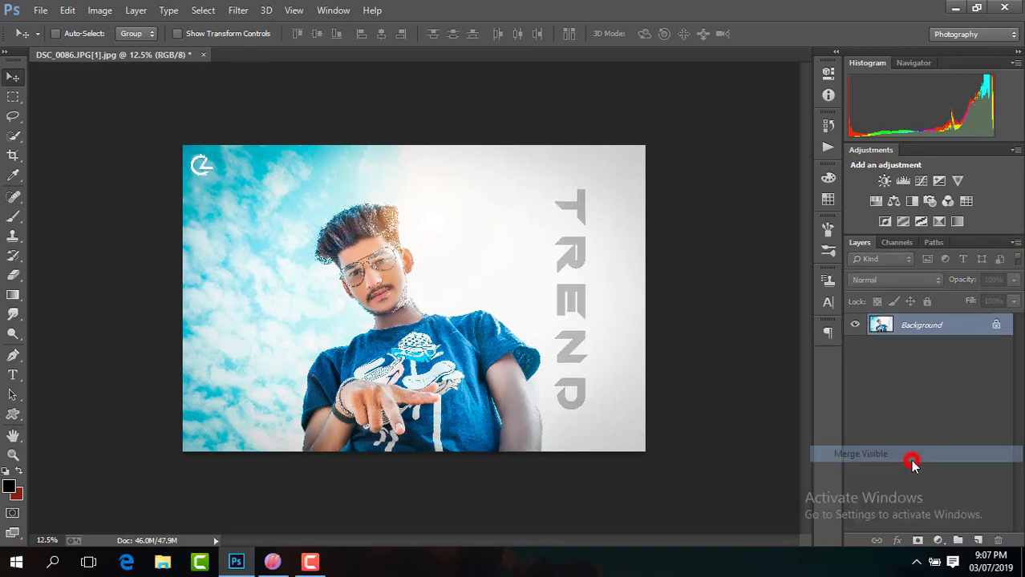
key(ctrl+minus)
key(ctrl+minus)
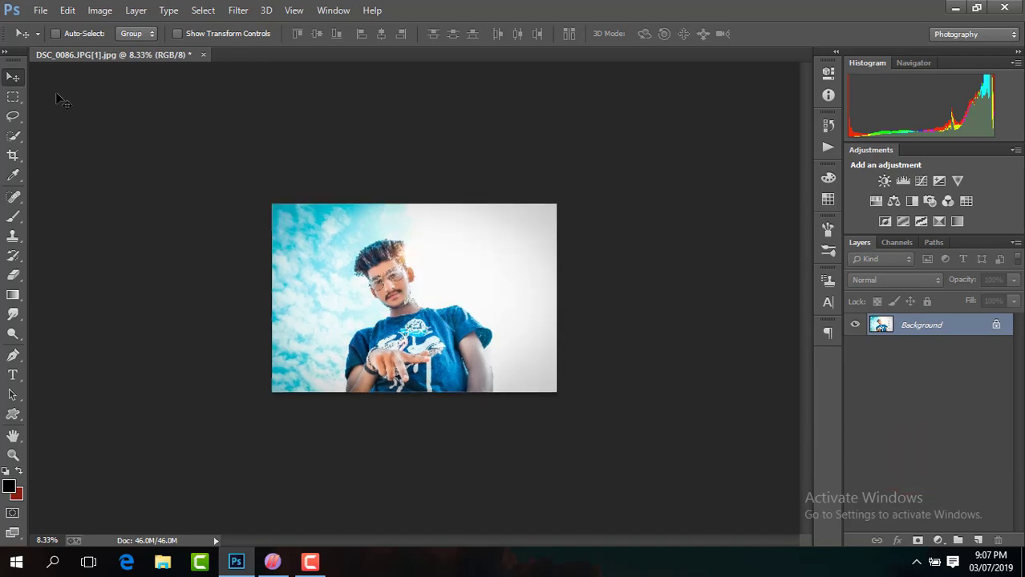